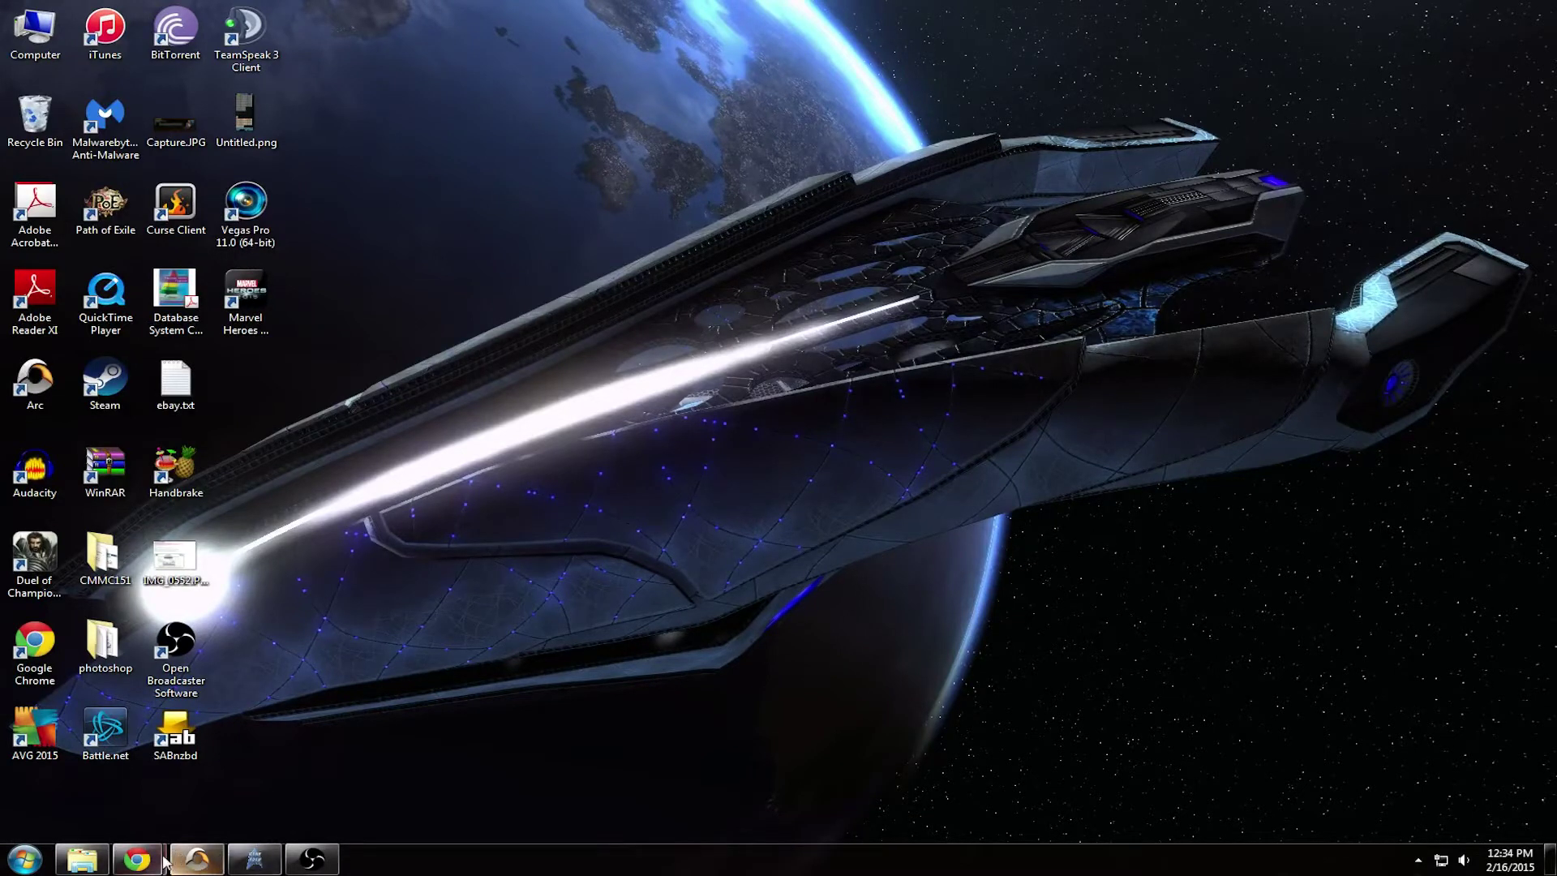
- Switch to the Star Trek Online DPS Parser site in Chrome and open the desktop client's page from the home page's Desktop Client slide
mouse_move(158, 863)
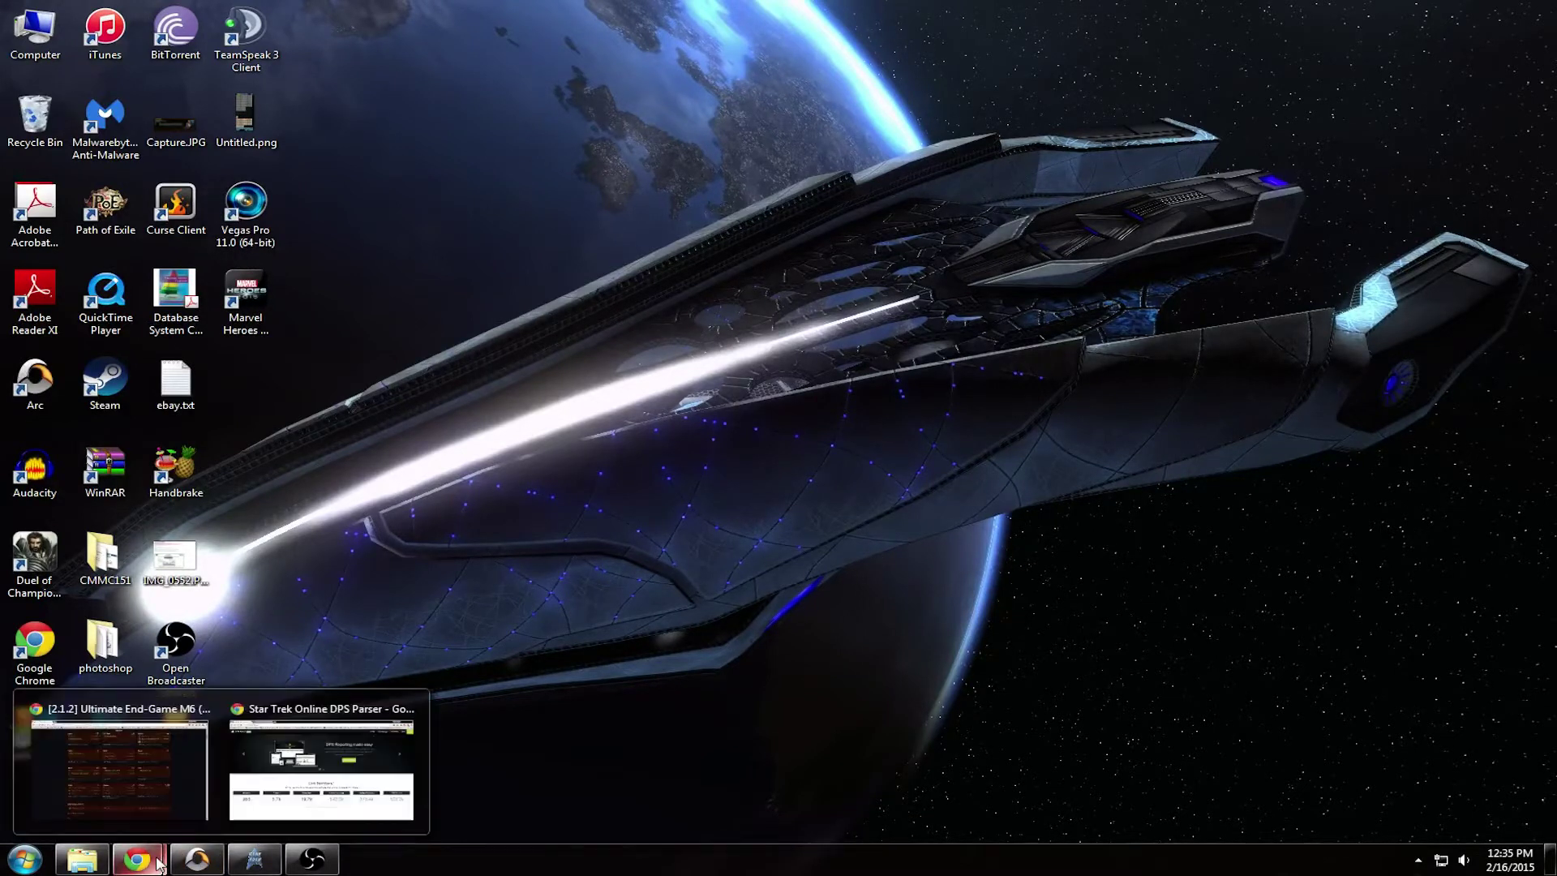
click(325, 770)
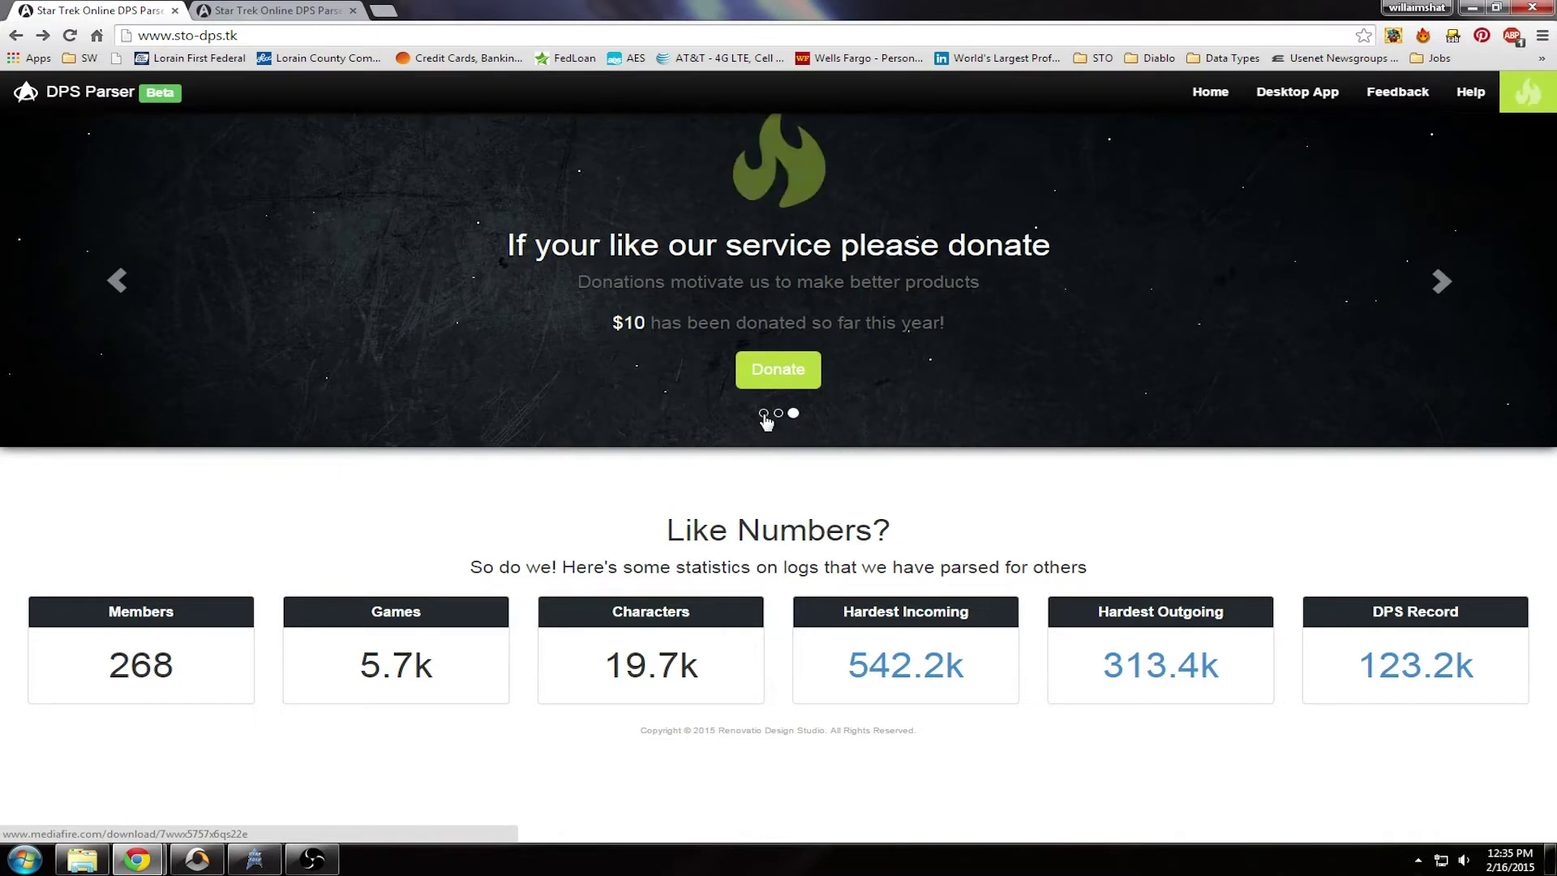
click(764, 414)
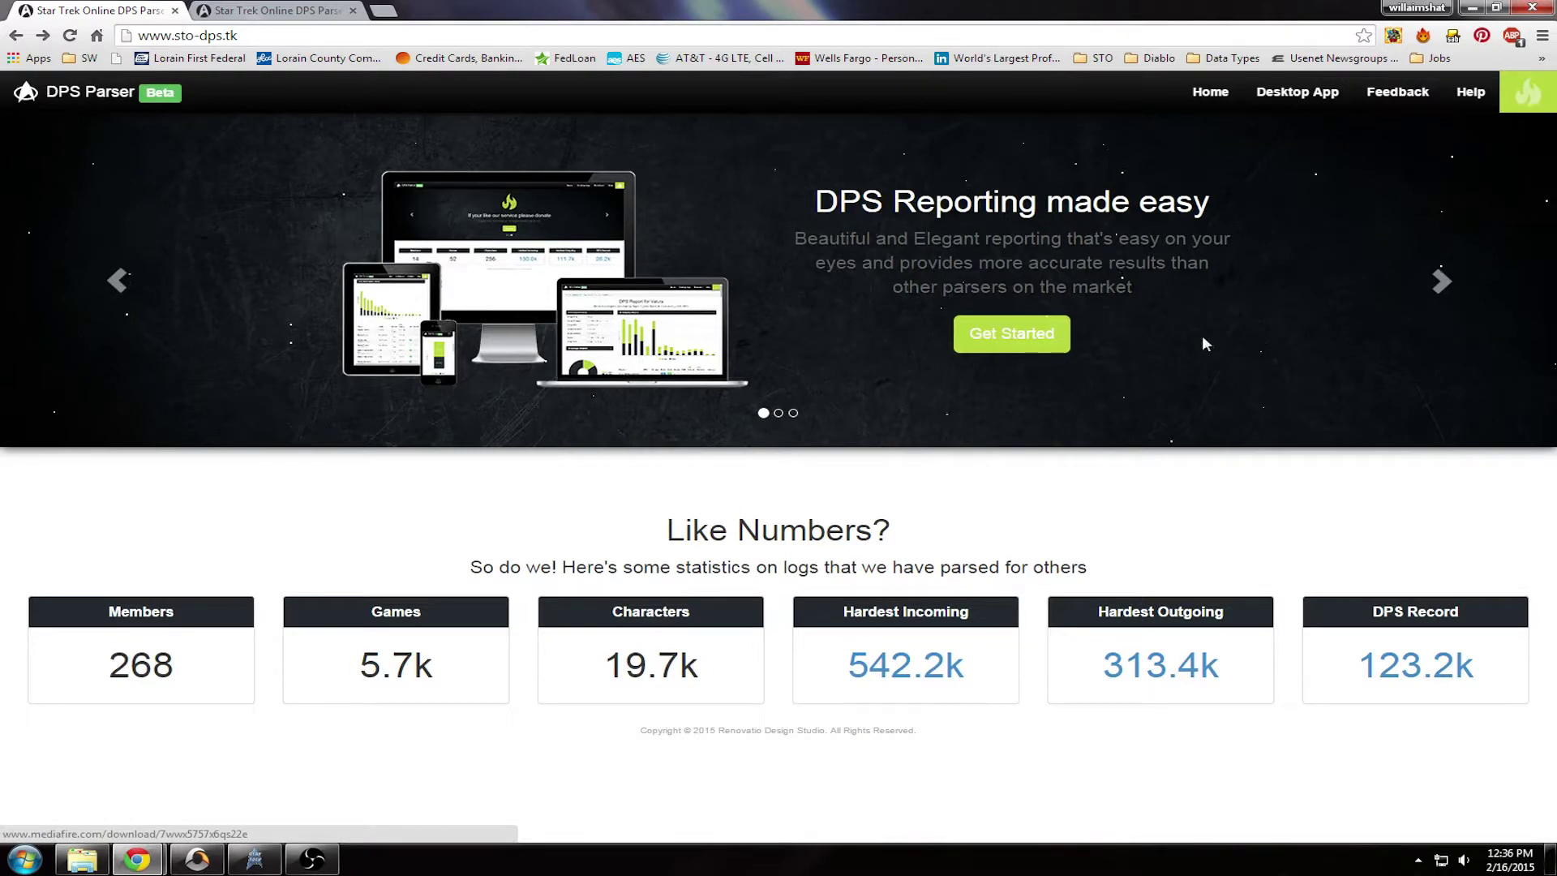
click(1444, 282)
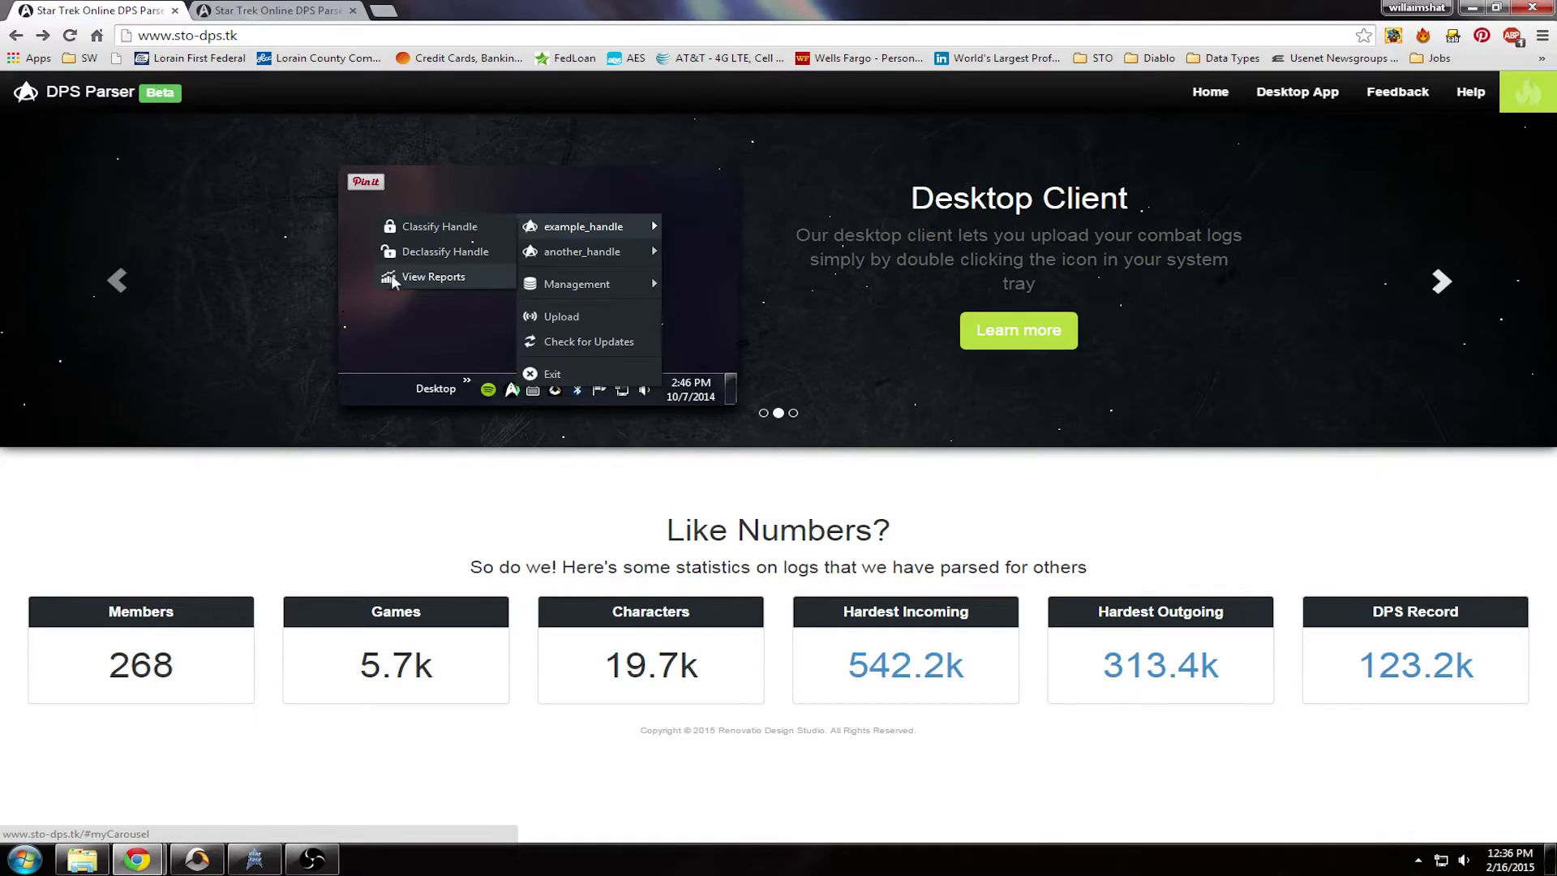
click(1010, 336)
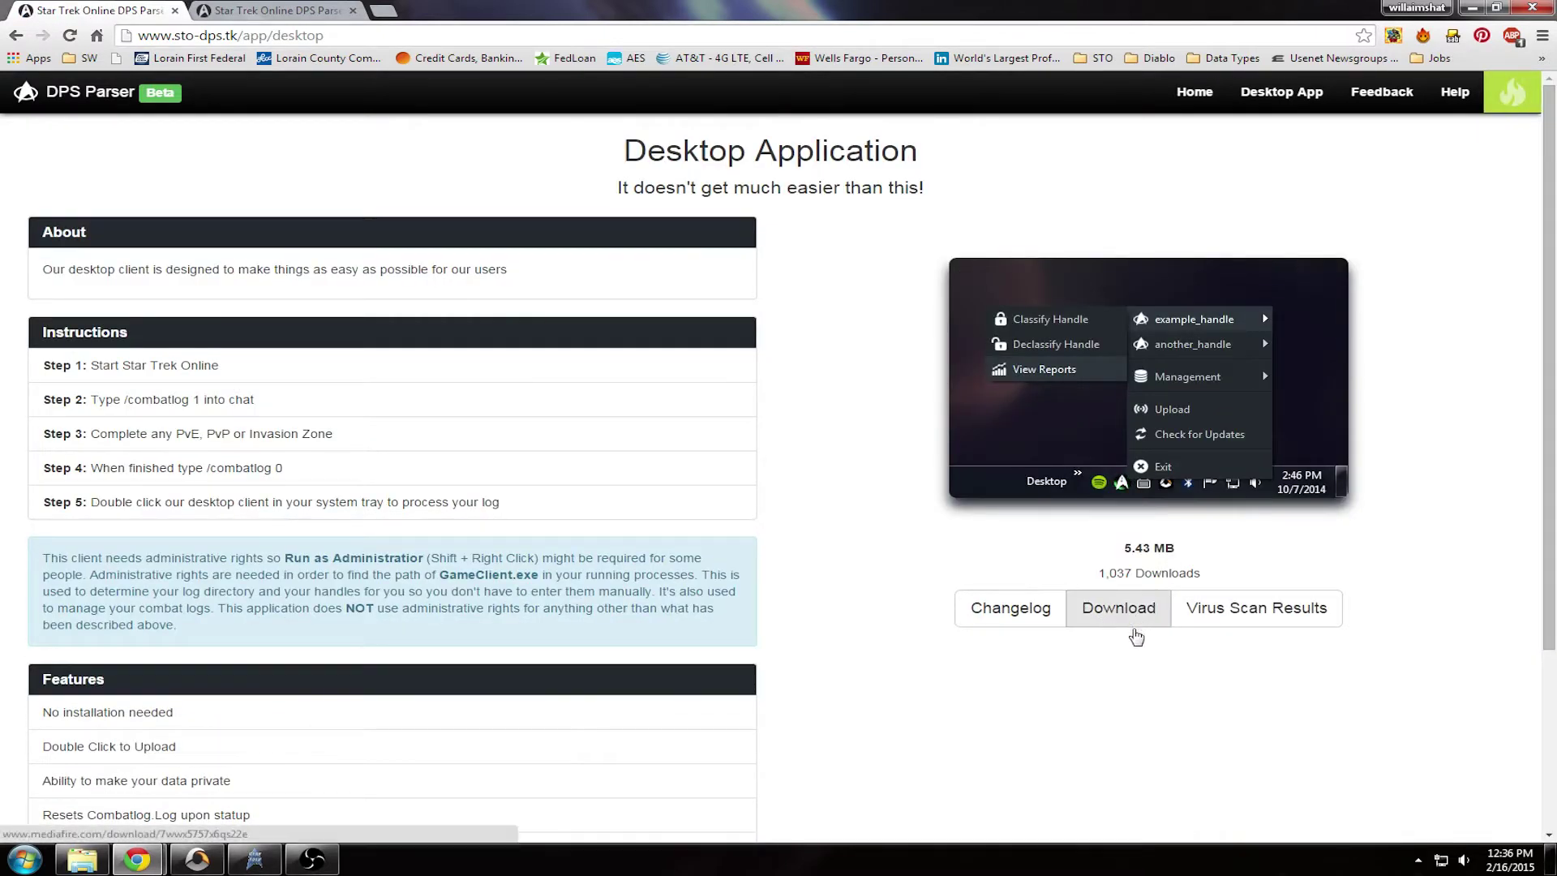
- Download the desktop client STO-DPS.exe through its MediaFire page
click(1118, 602)
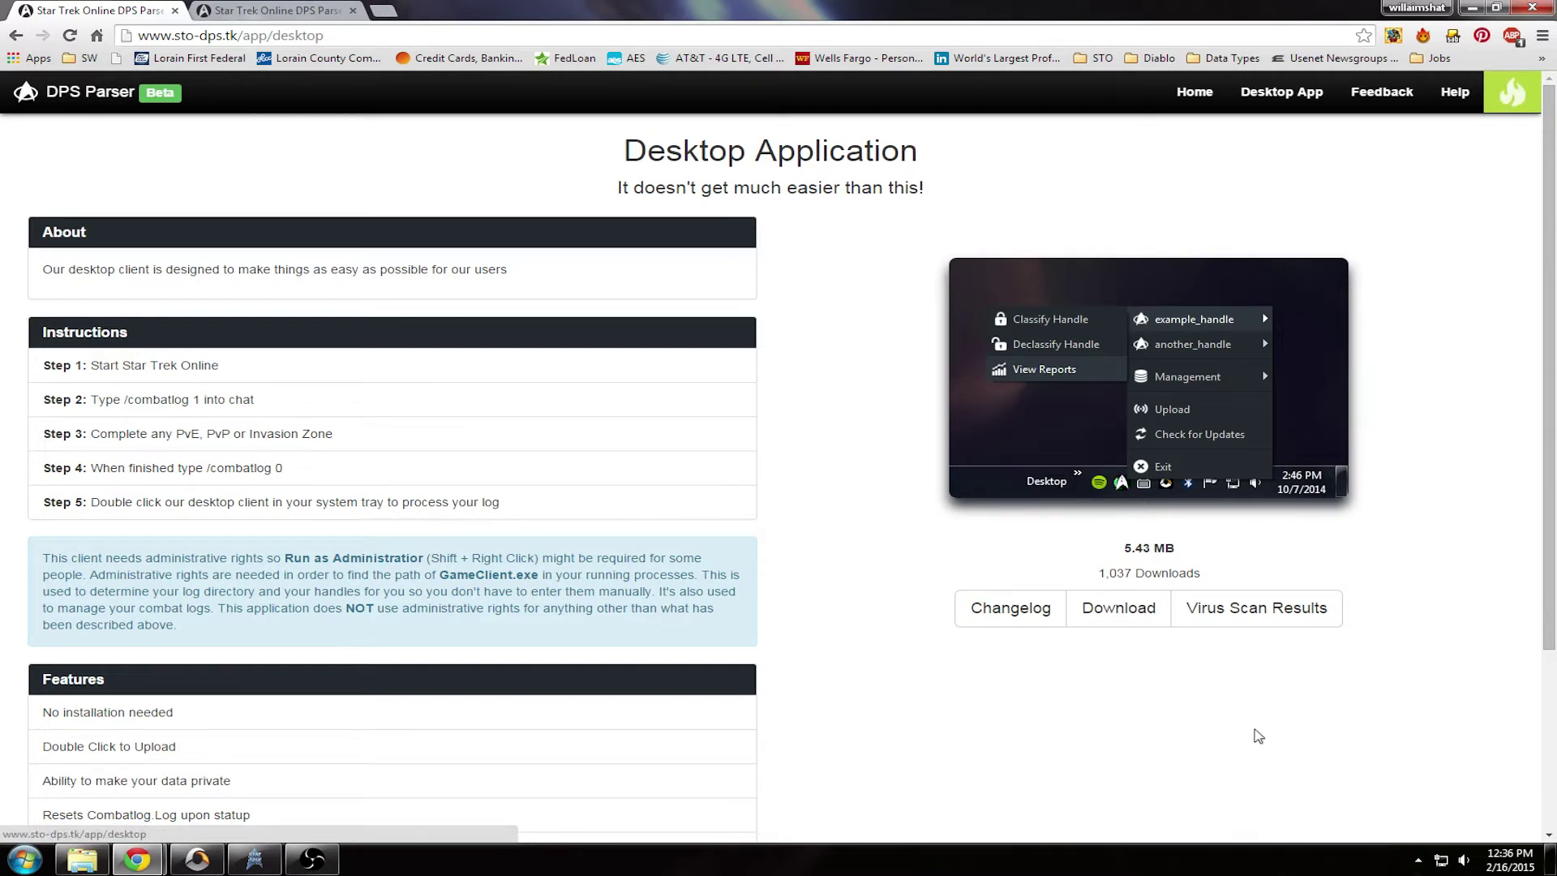
click(1131, 618)
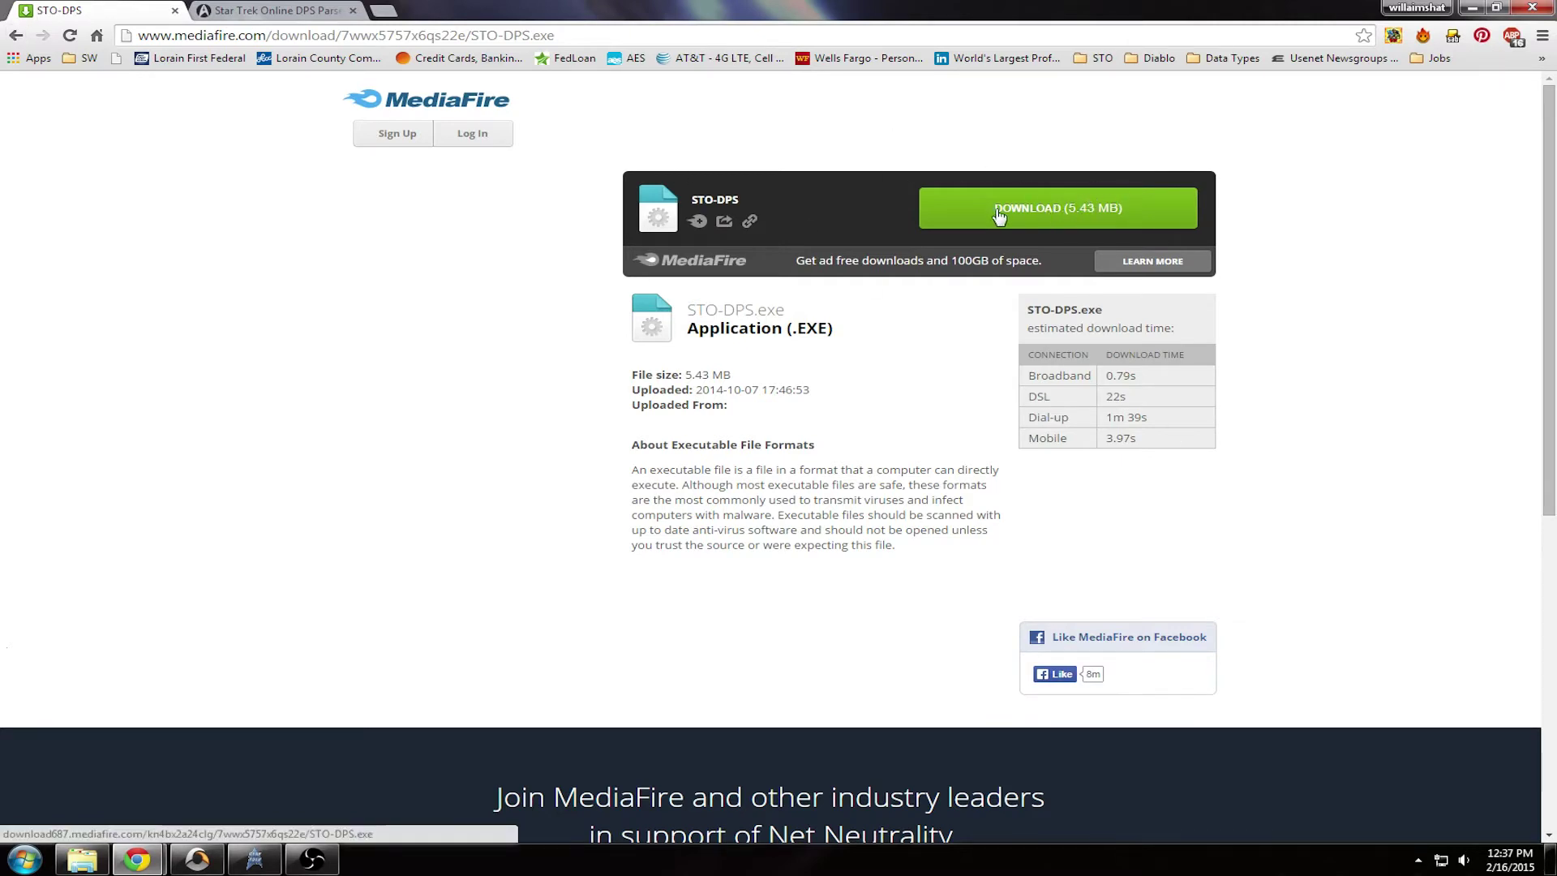
click(1160, 212)
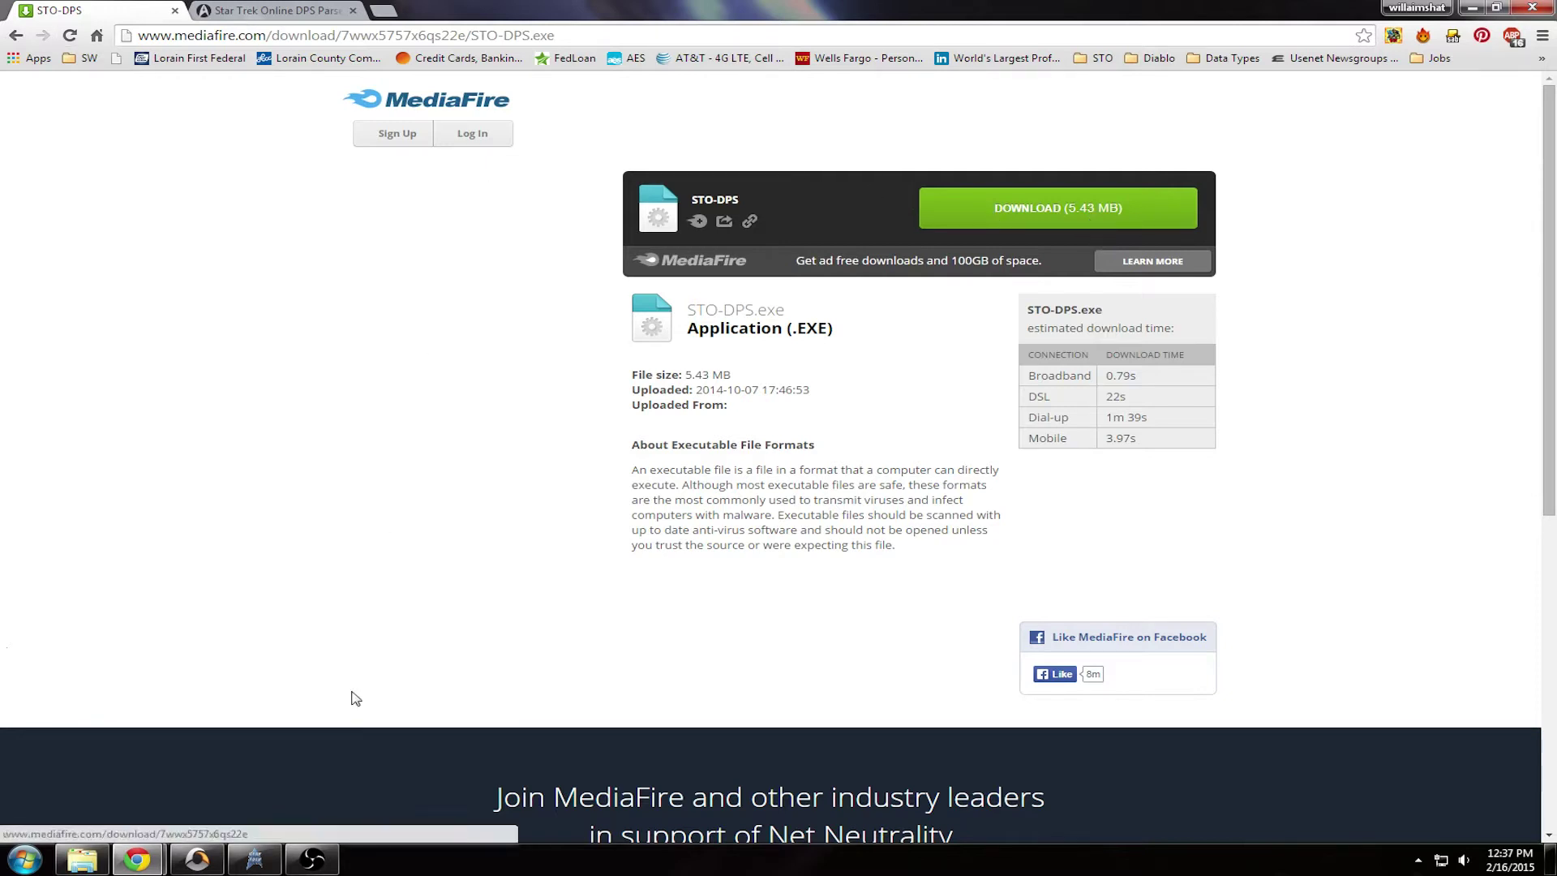
- Open the Downloads folder in Windows Explorer and select STO-DPS.exe
right_click(82, 859)
click(81, 779)
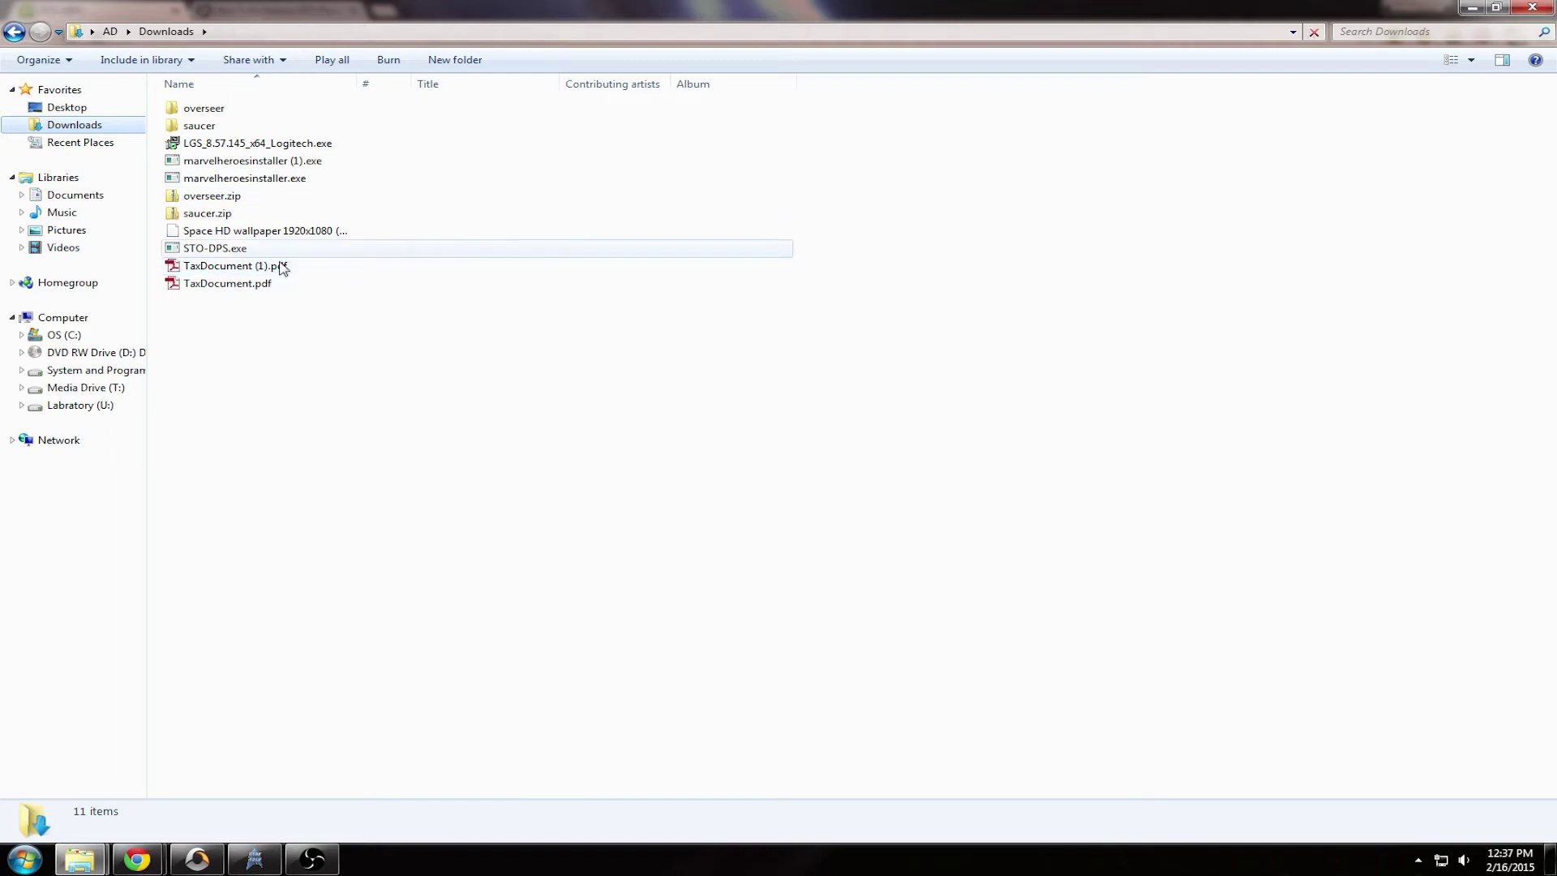
click(216, 254)
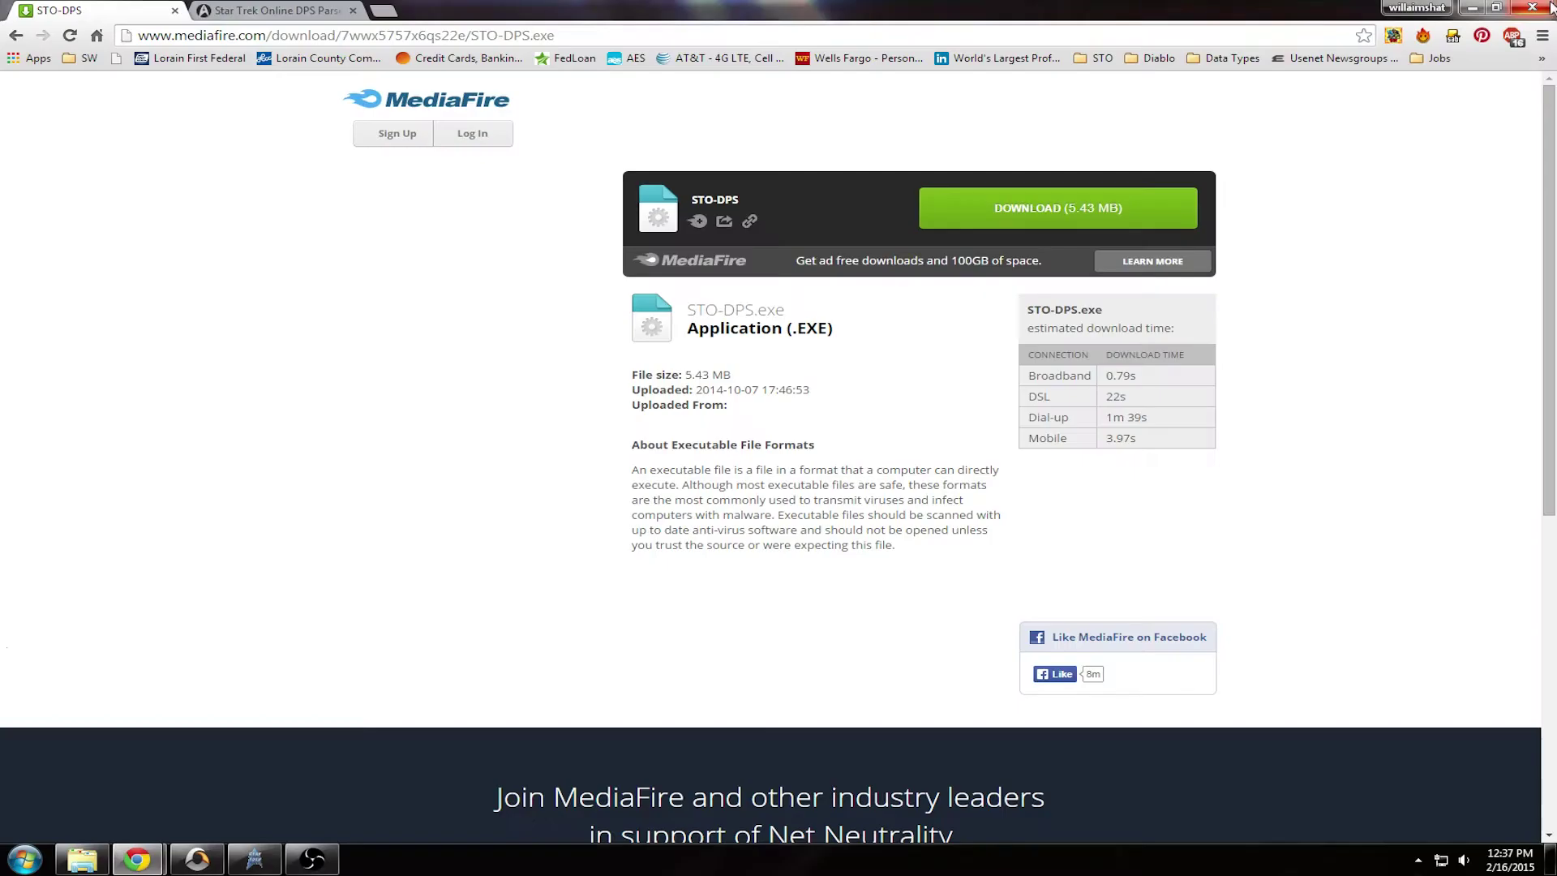
- Minimize the open windows and examine the handle and Management options of the STO-DPS client in the system tray
click(1464, 8)
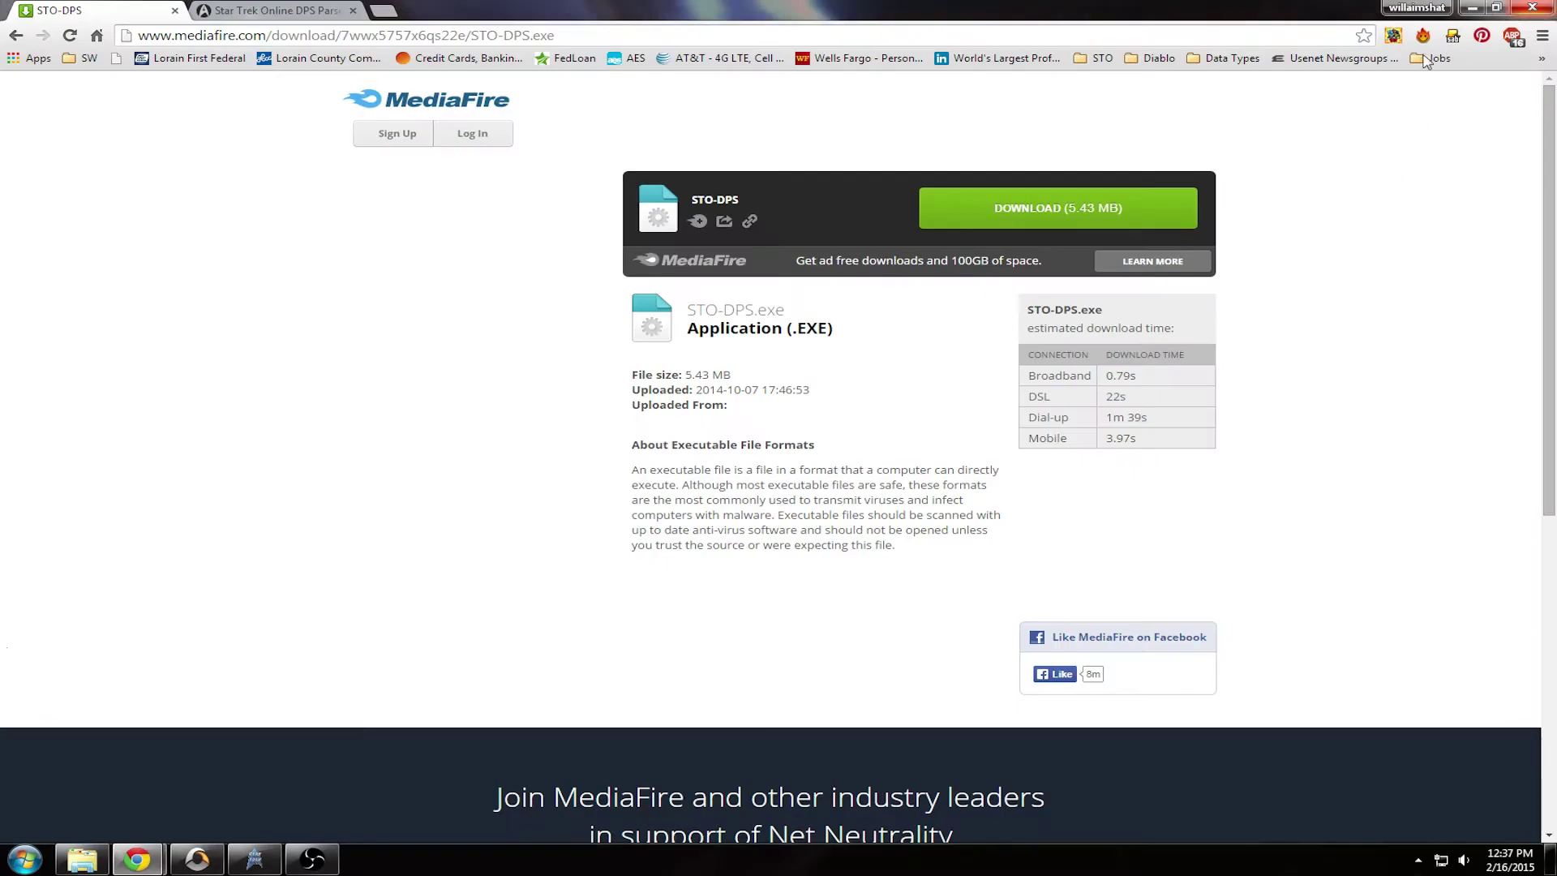
click(1472, 8)
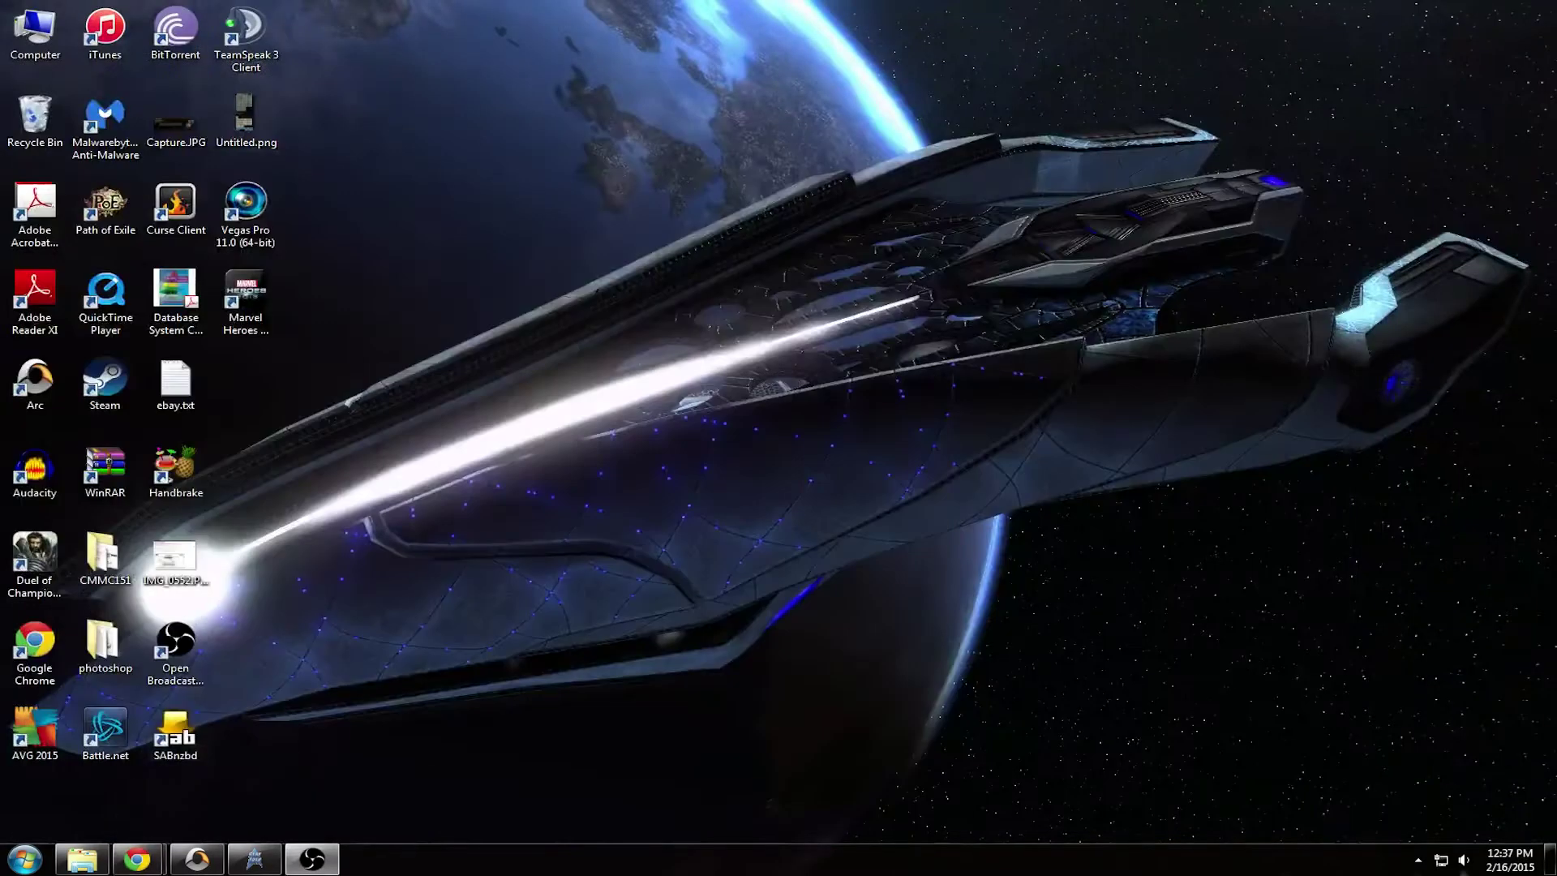
click(1418, 860)
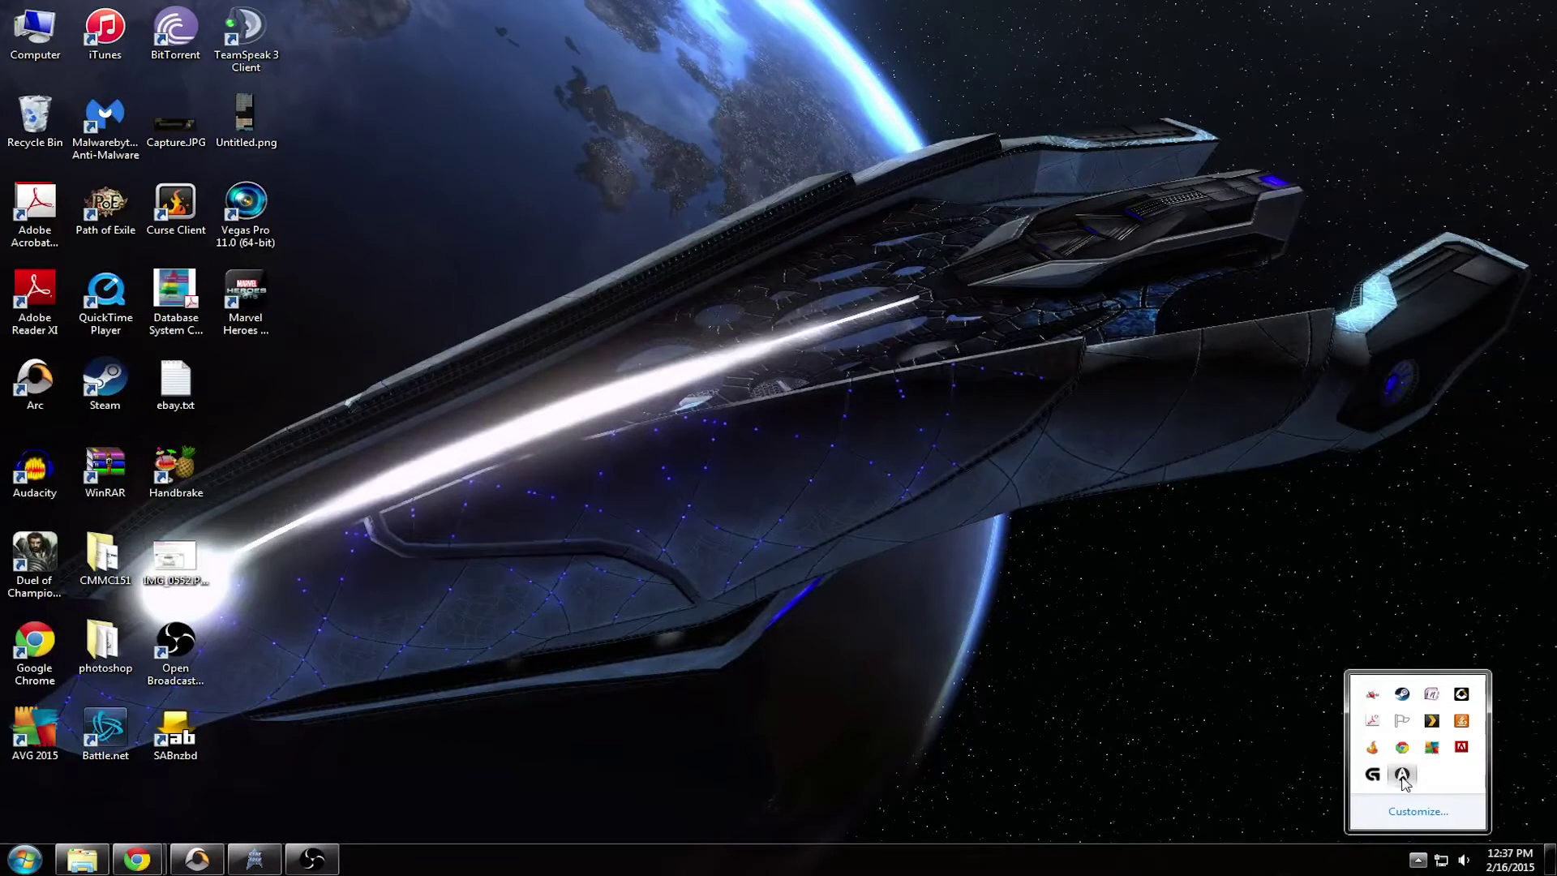
right_click(1394, 776)
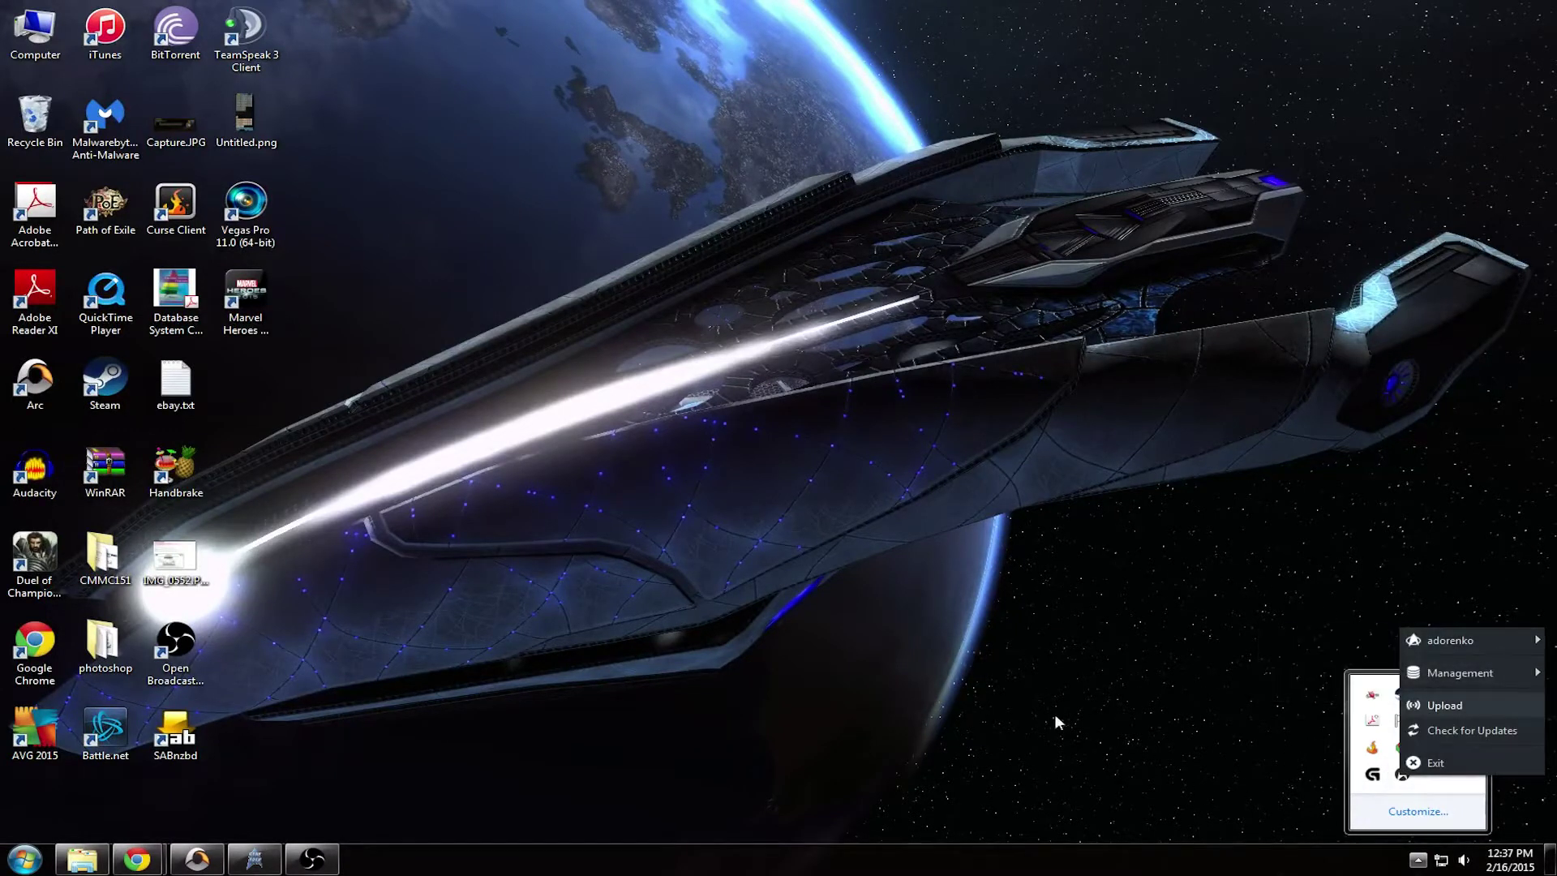
mouse_move(1436, 649)
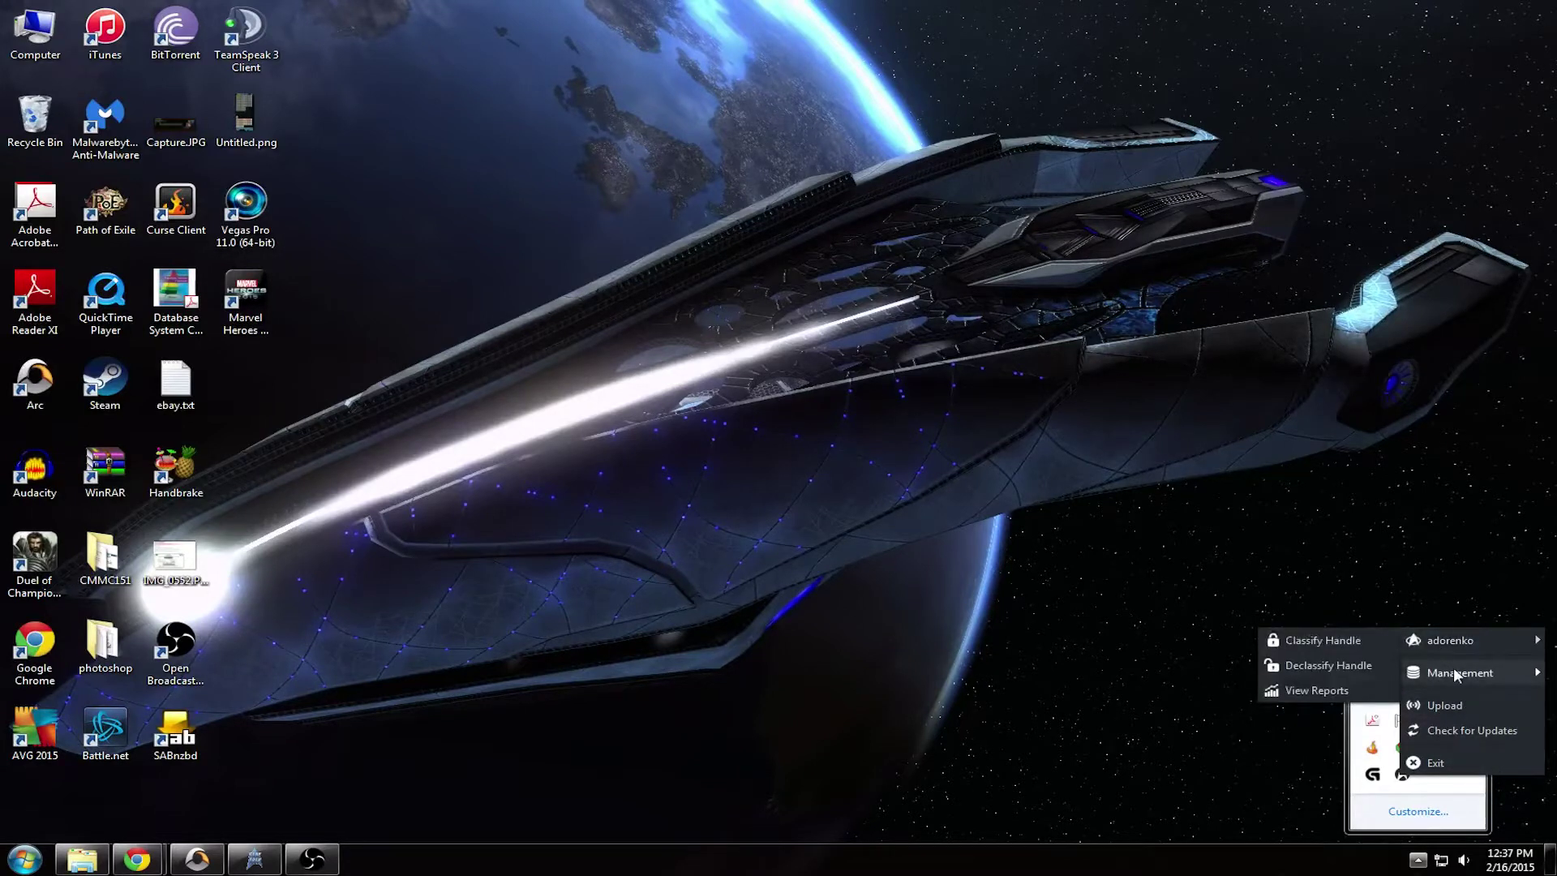
mouse_move(1456, 675)
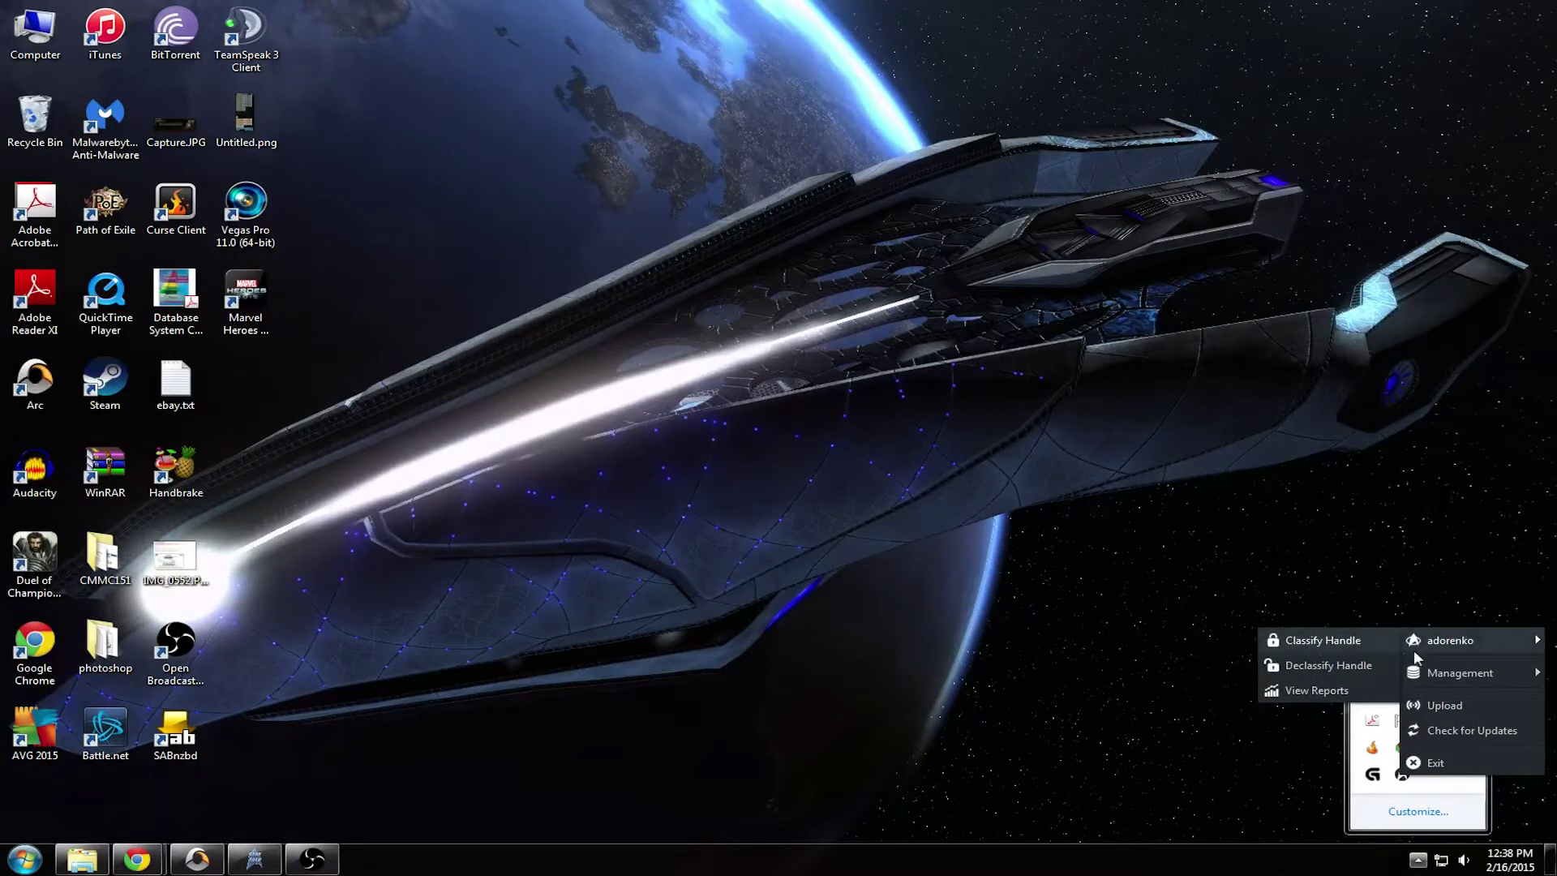
- Try twice to upload the combat log with the STO-DPS tray client
click(1473, 704)
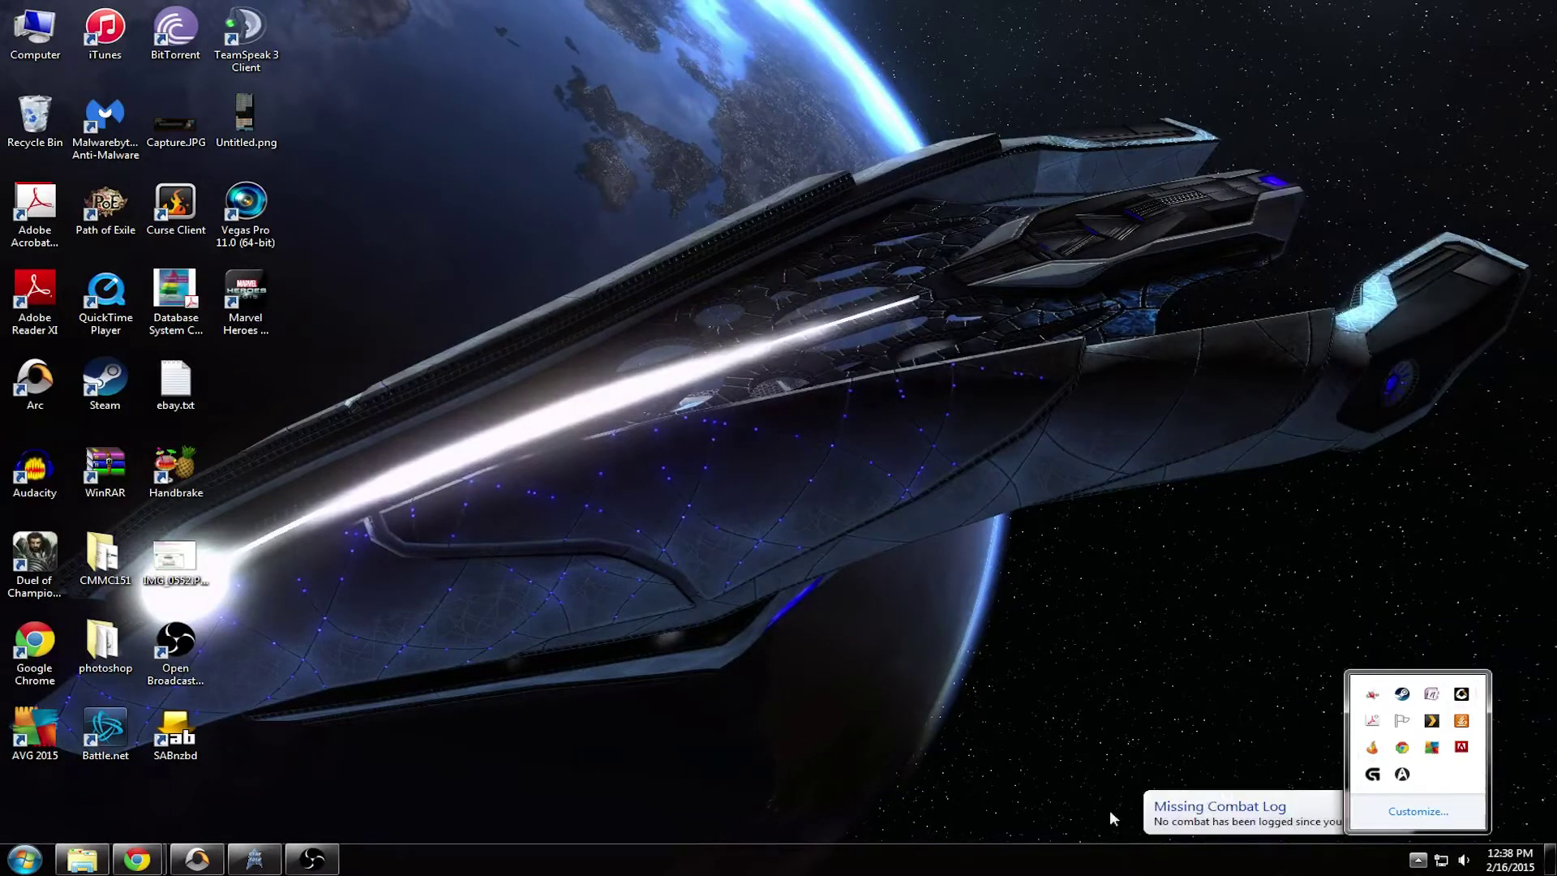
click(1297, 816)
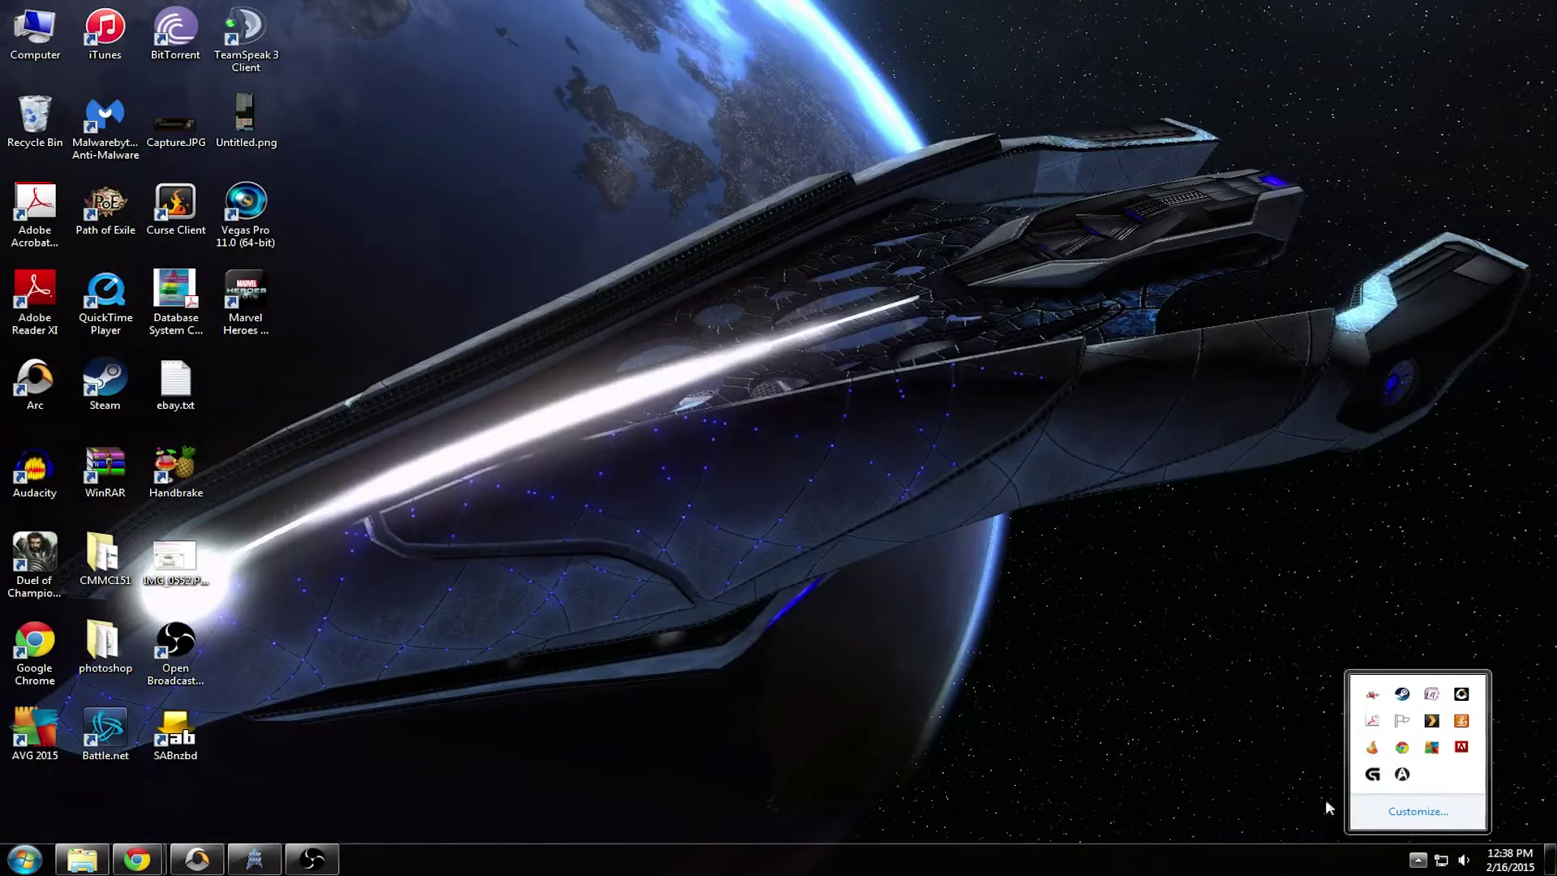
right_click(1404, 777)
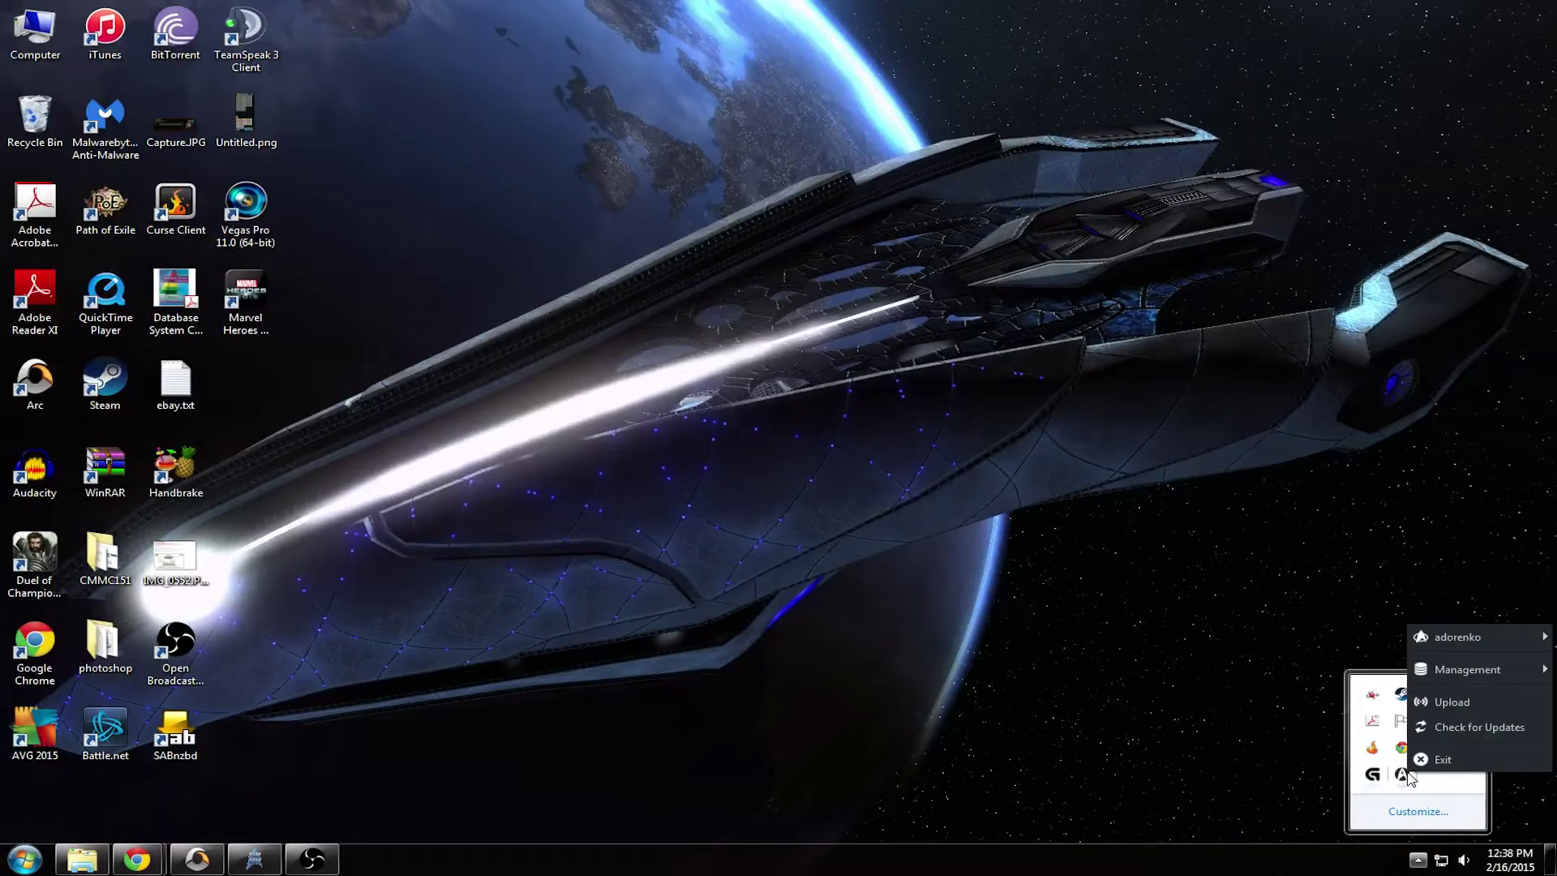
click(1445, 702)
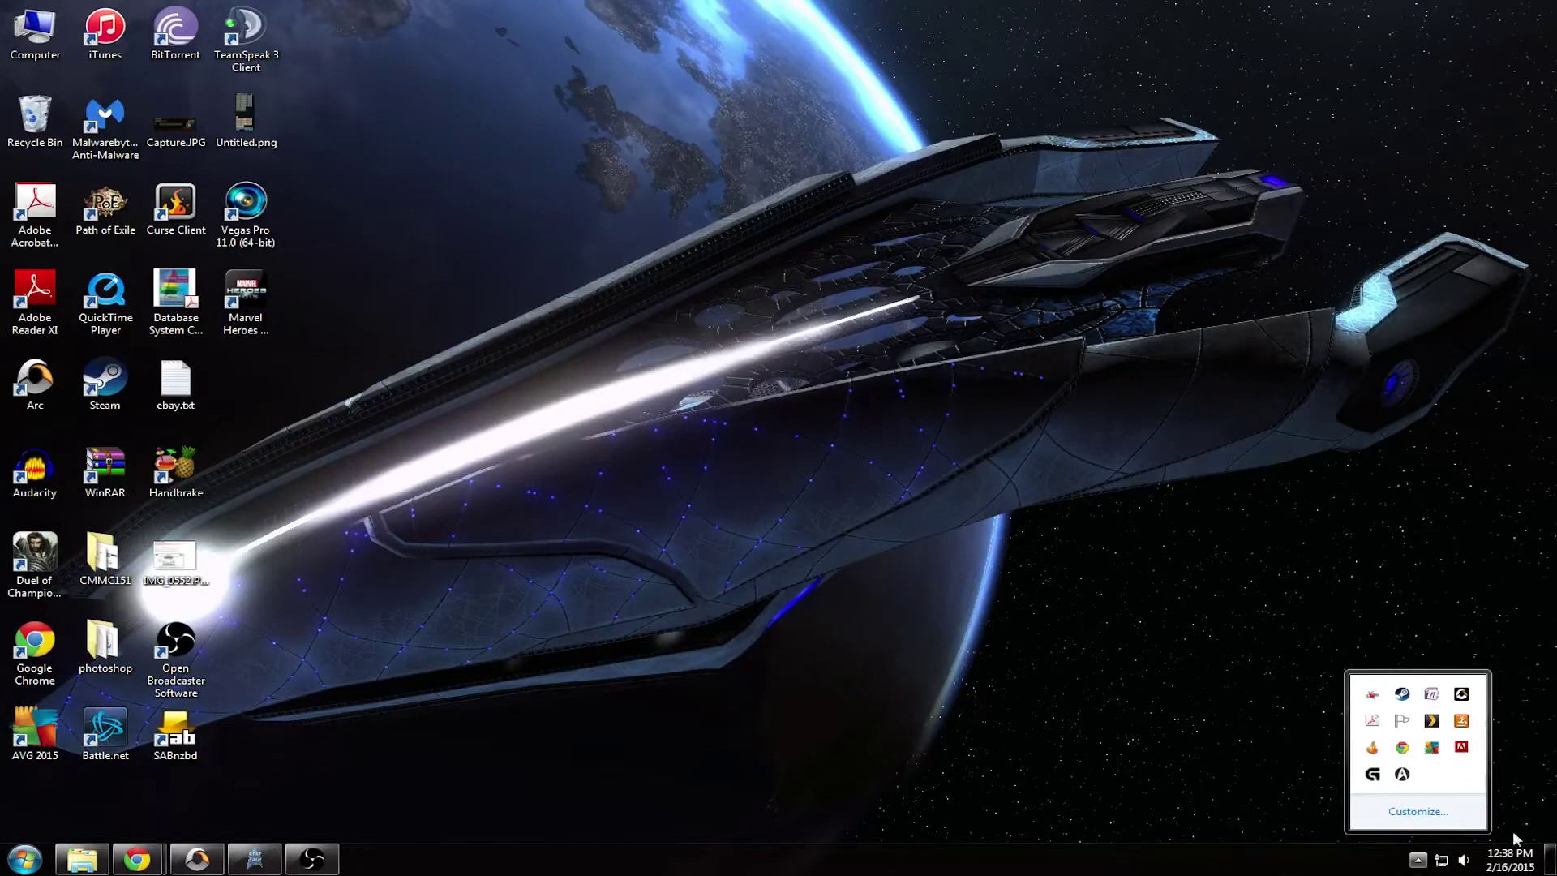
click(1419, 861)
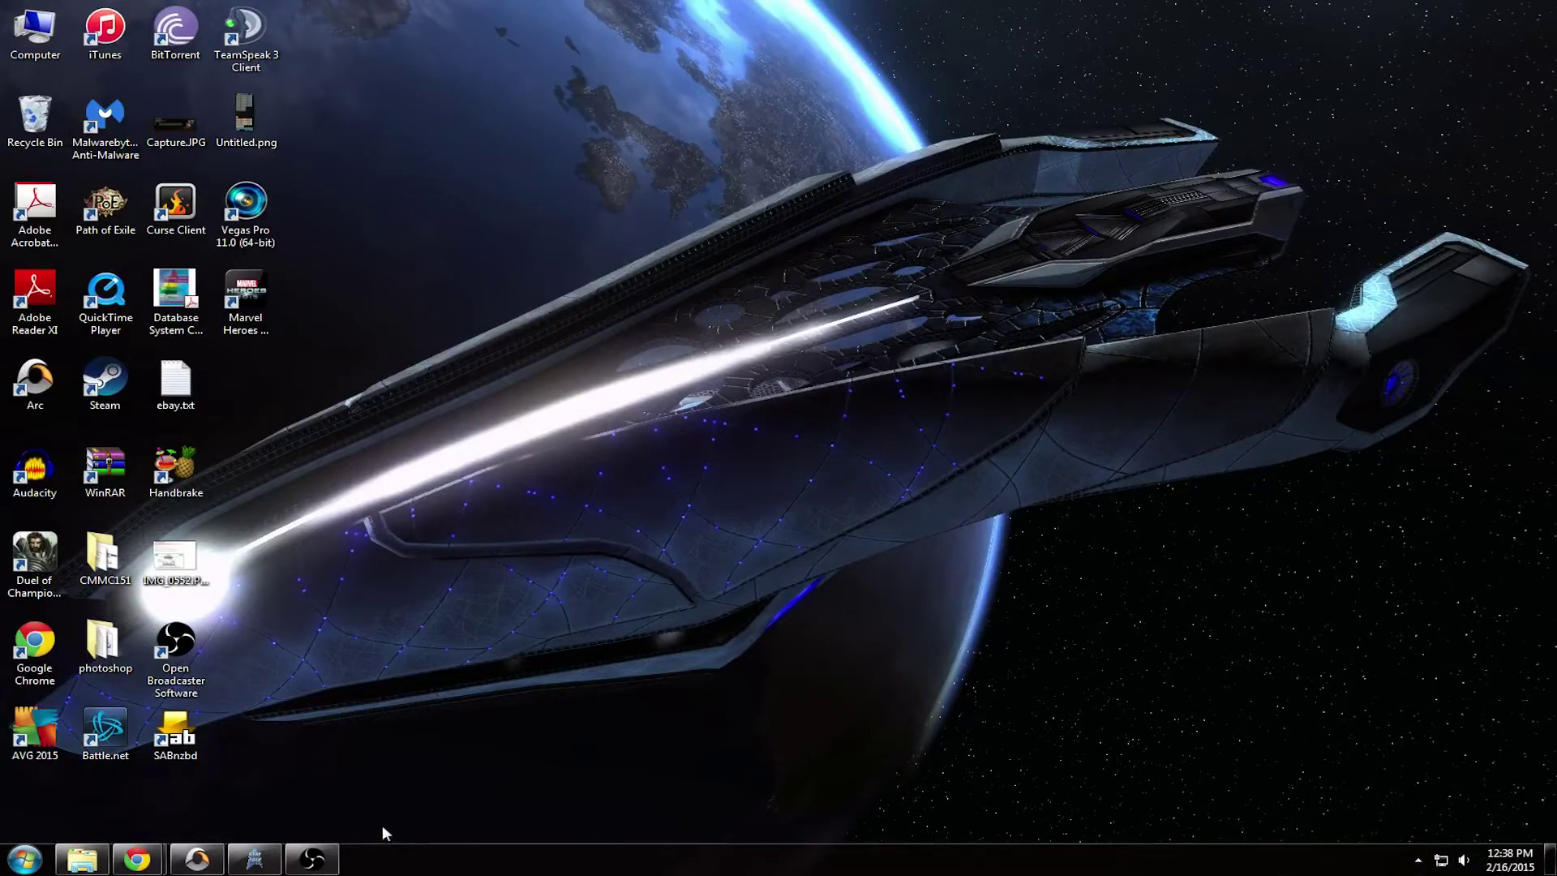
- Switch to the character's DPS report for February 16, 2015 in Chrome and review its PvE Game Statistics and Gateway Access sections
mouse_move(137, 858)
click(292, 772)
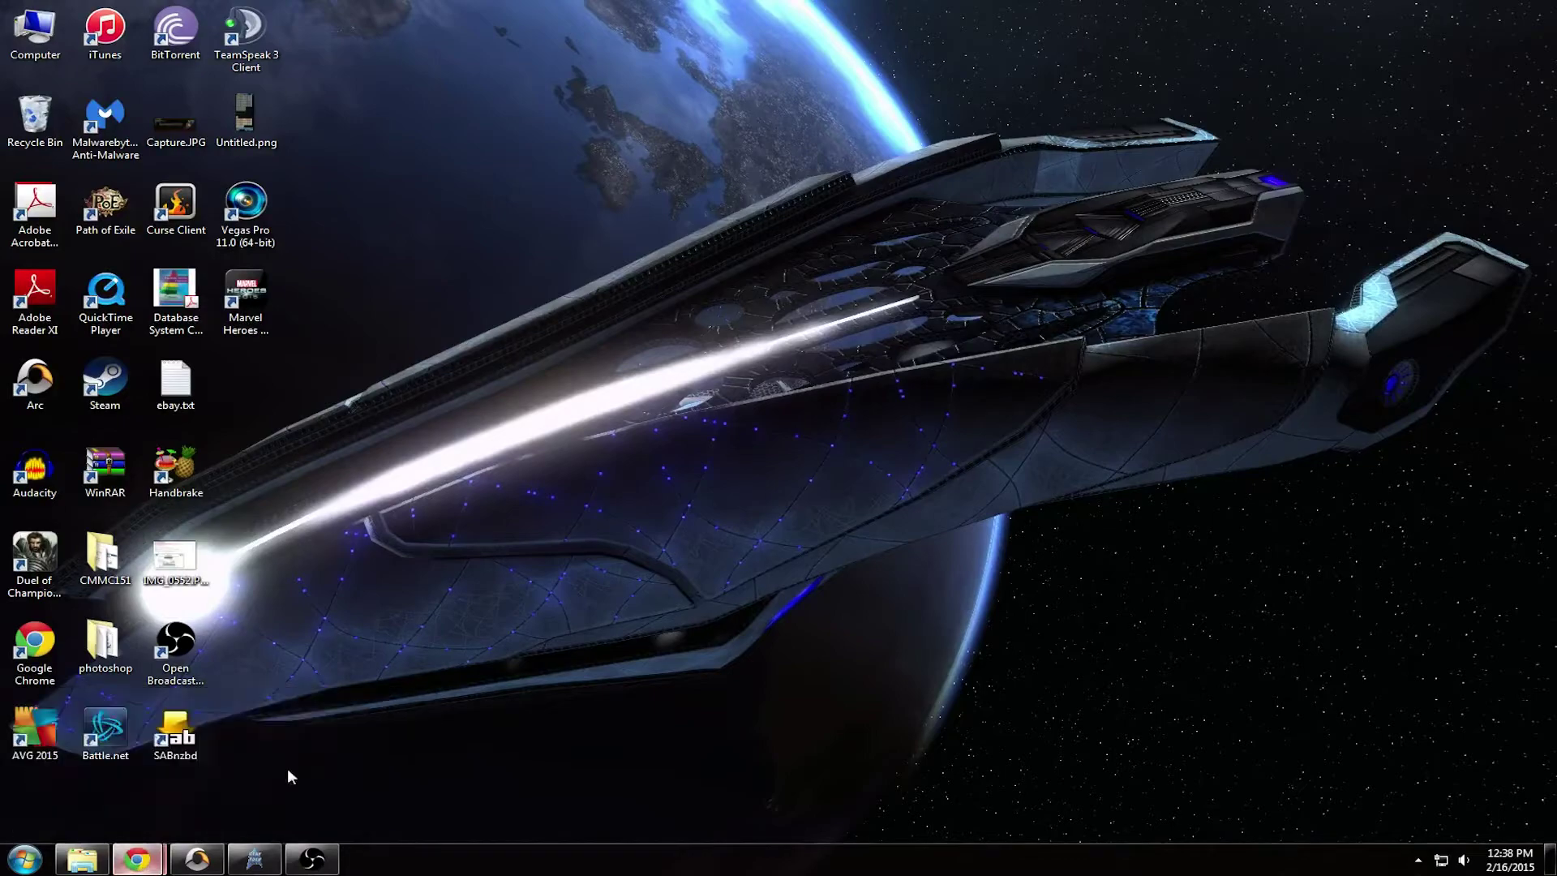
click(292, 10)
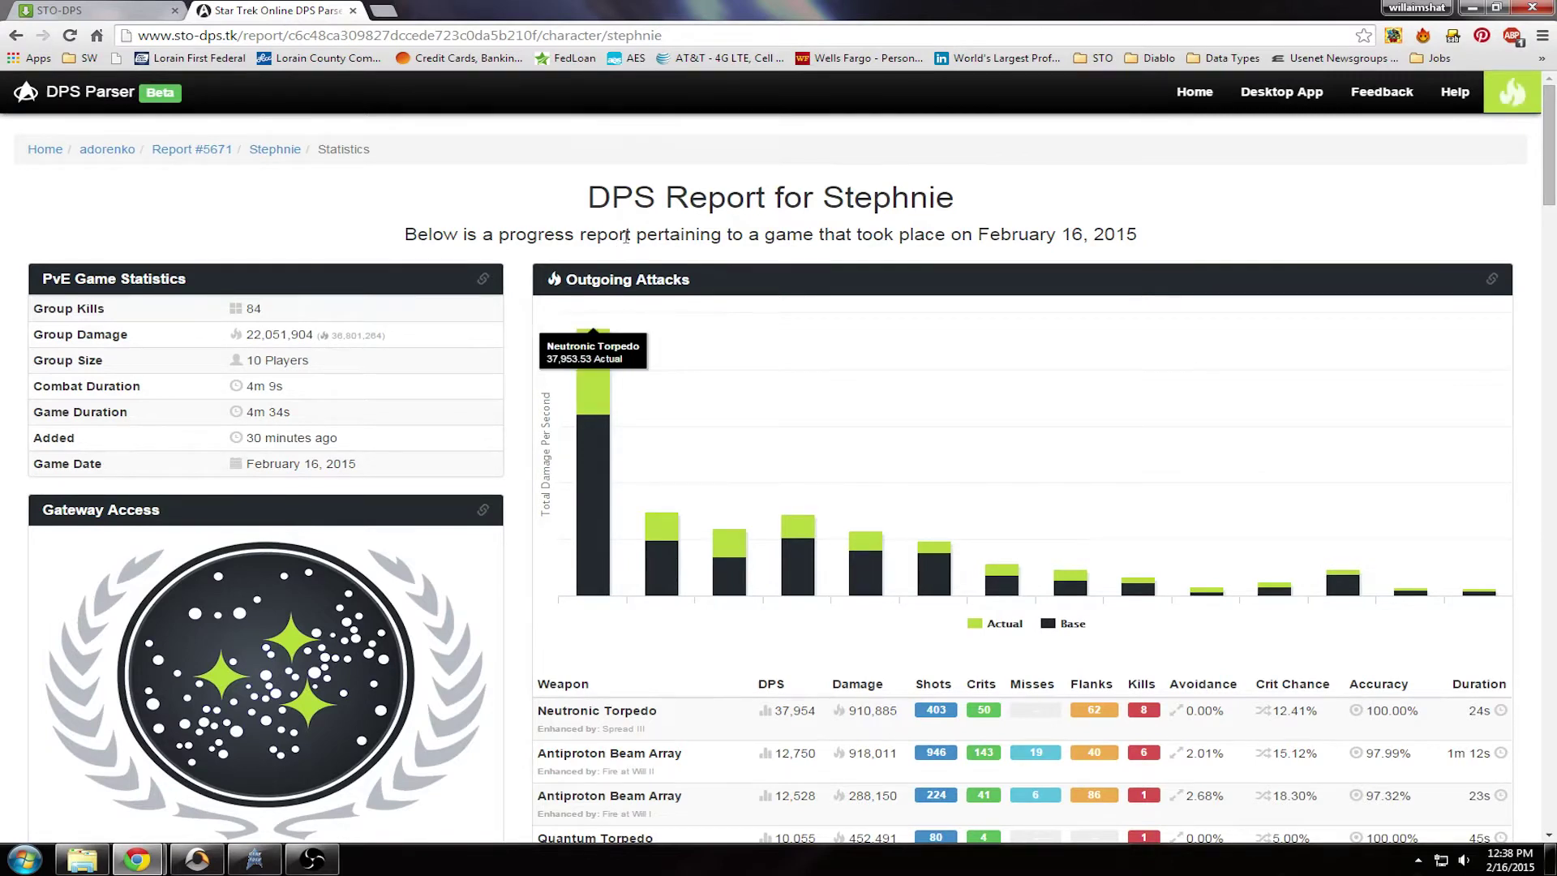
scroll(641, 243, down, 1)
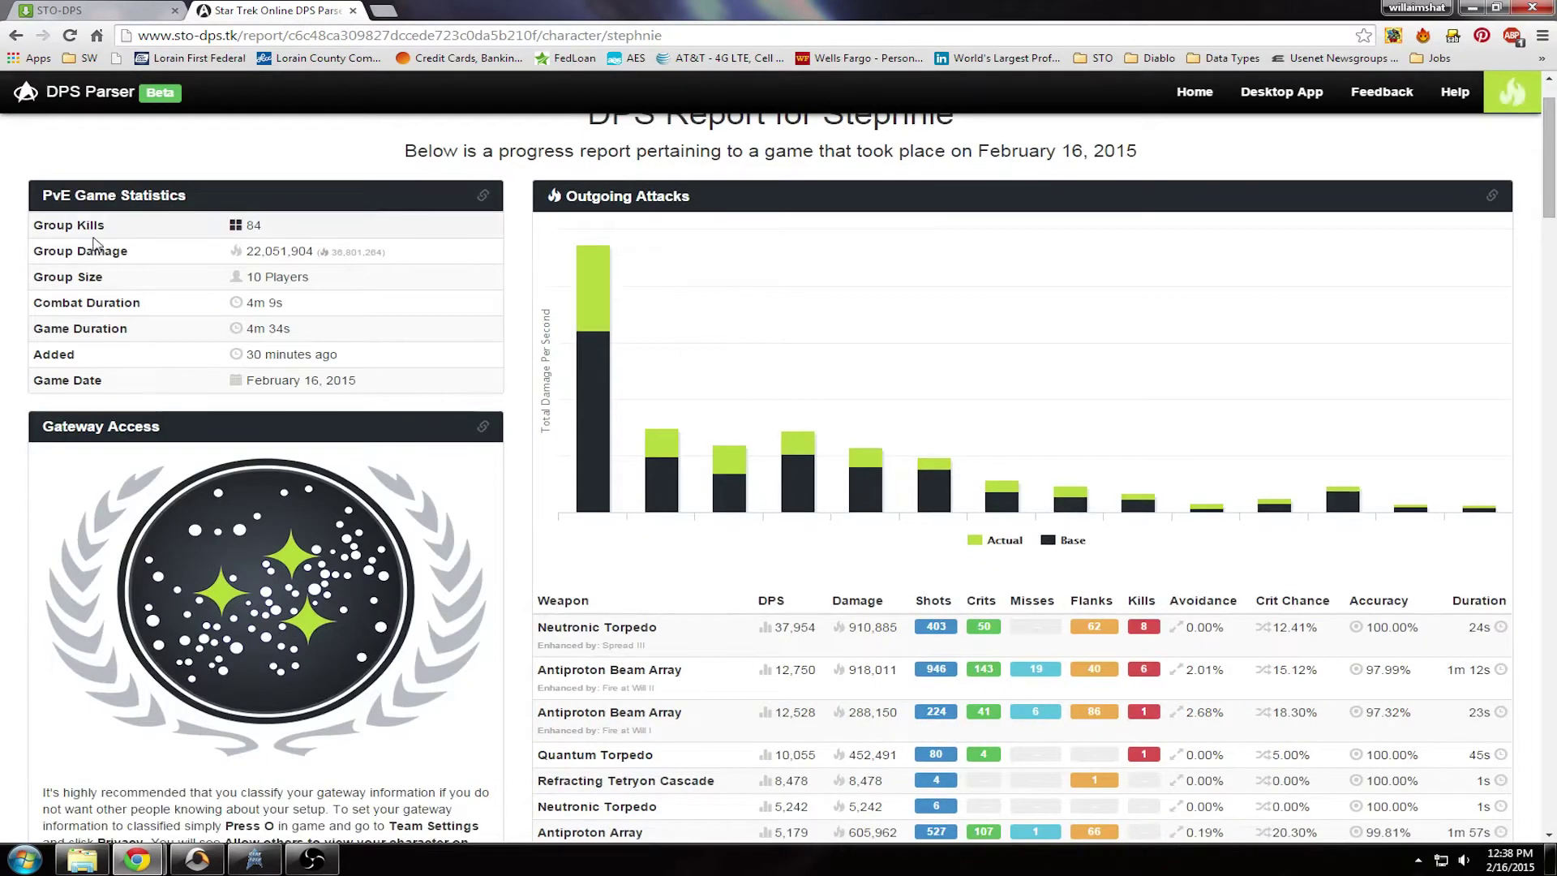
scroll(858, 291, up, 1)
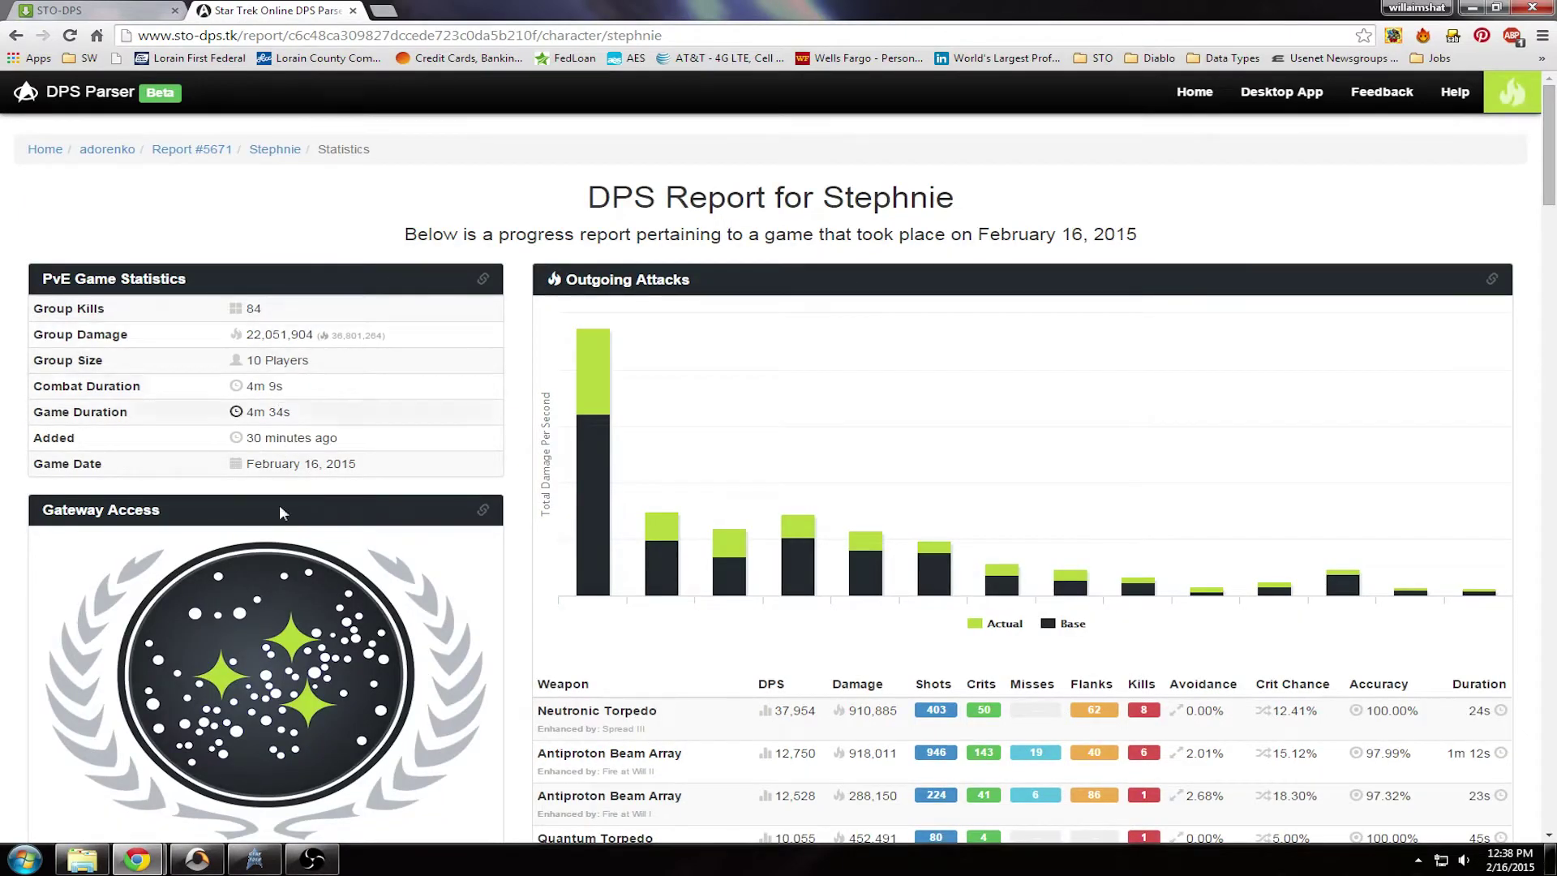
scroll(792, 474, down, 3)
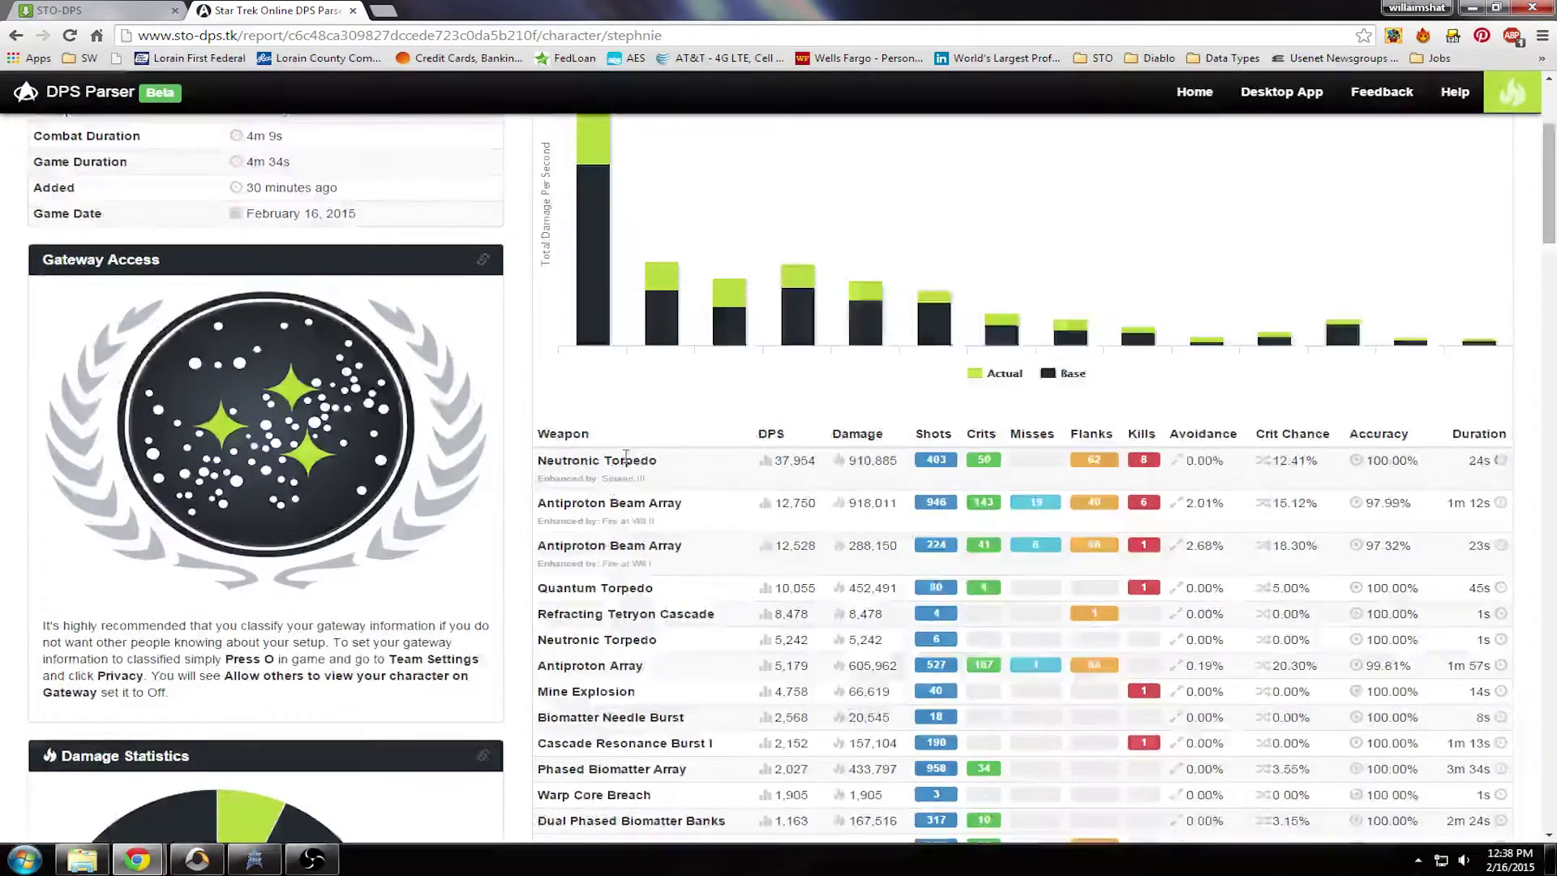
scroll(482, 409, up, 3)
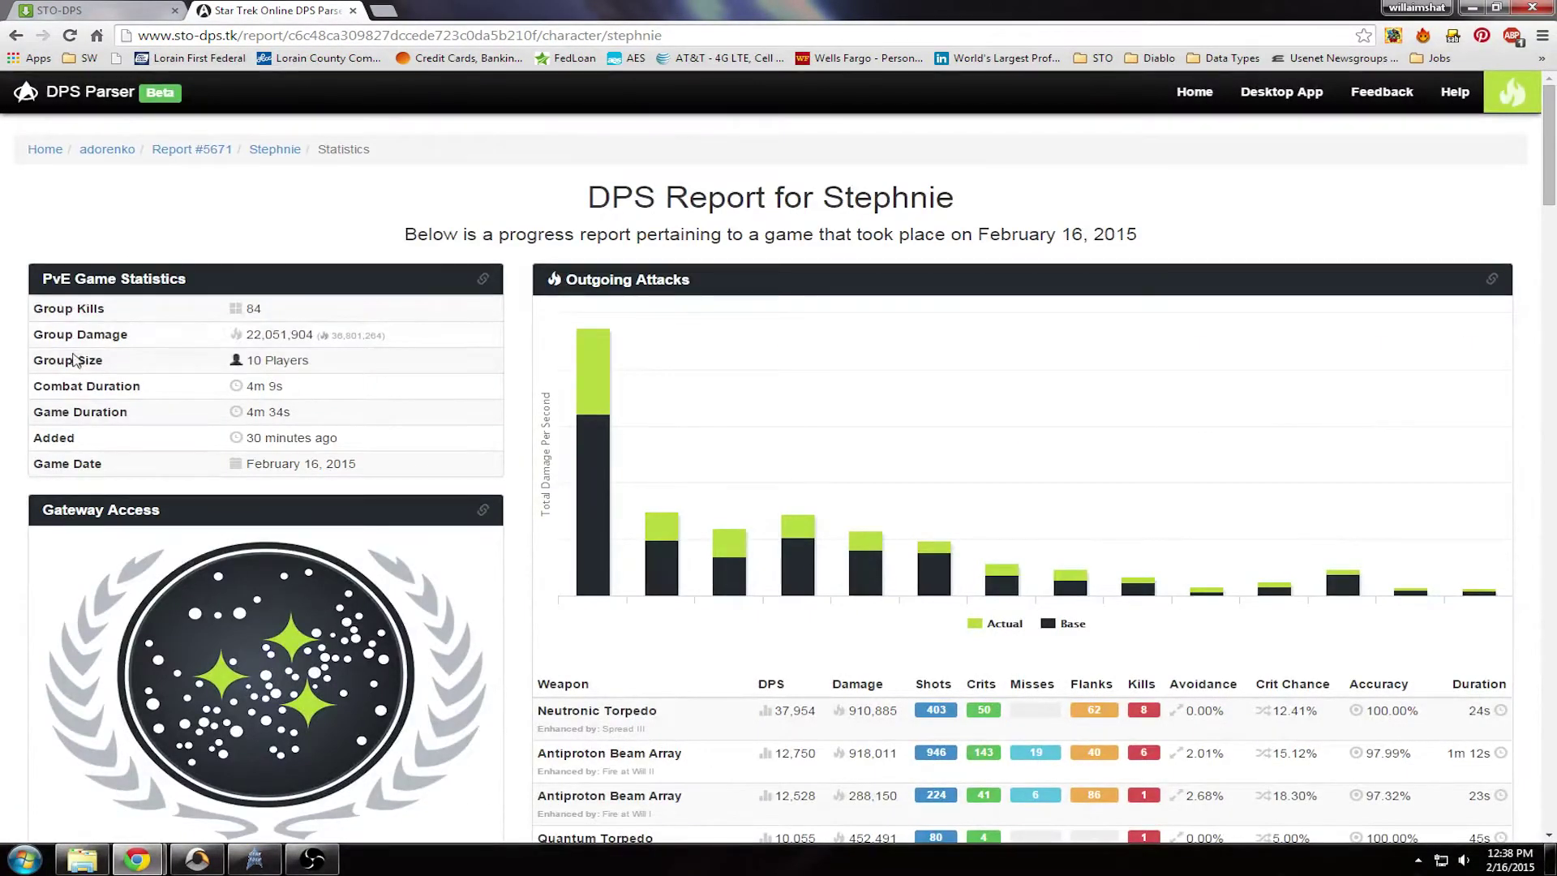
scroll(681, 368, down, 5)
scroll(682, 368, up, 5)
scroll(481, 433, down, 1)
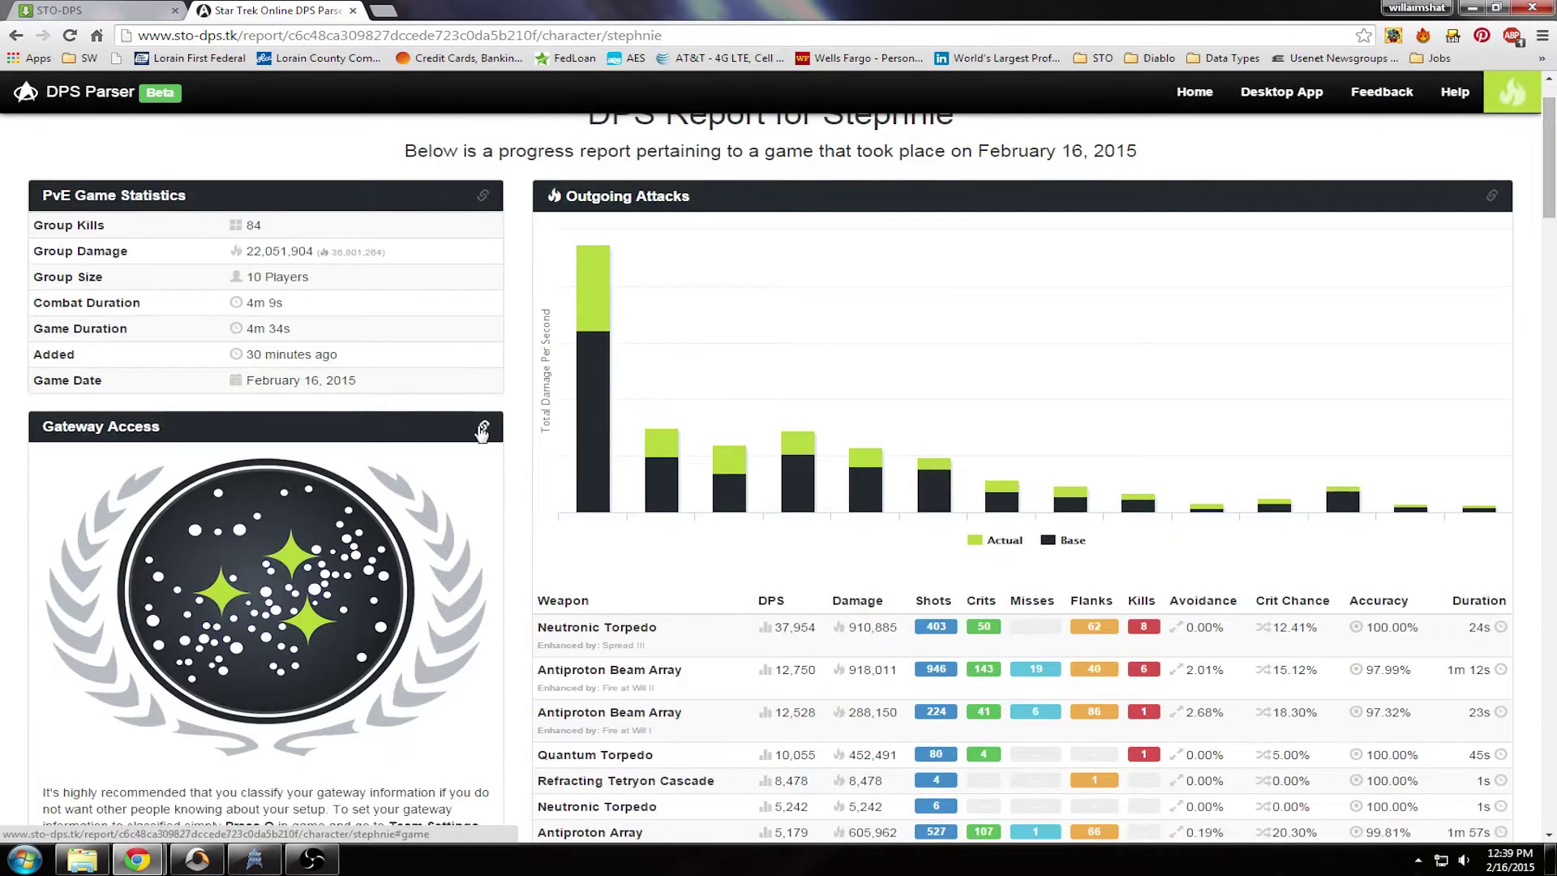
- Examine the weapon charts and tables in the report's Outgoing Attacks and Incoming Attacks sections
scroll(730, 568, down, 3)
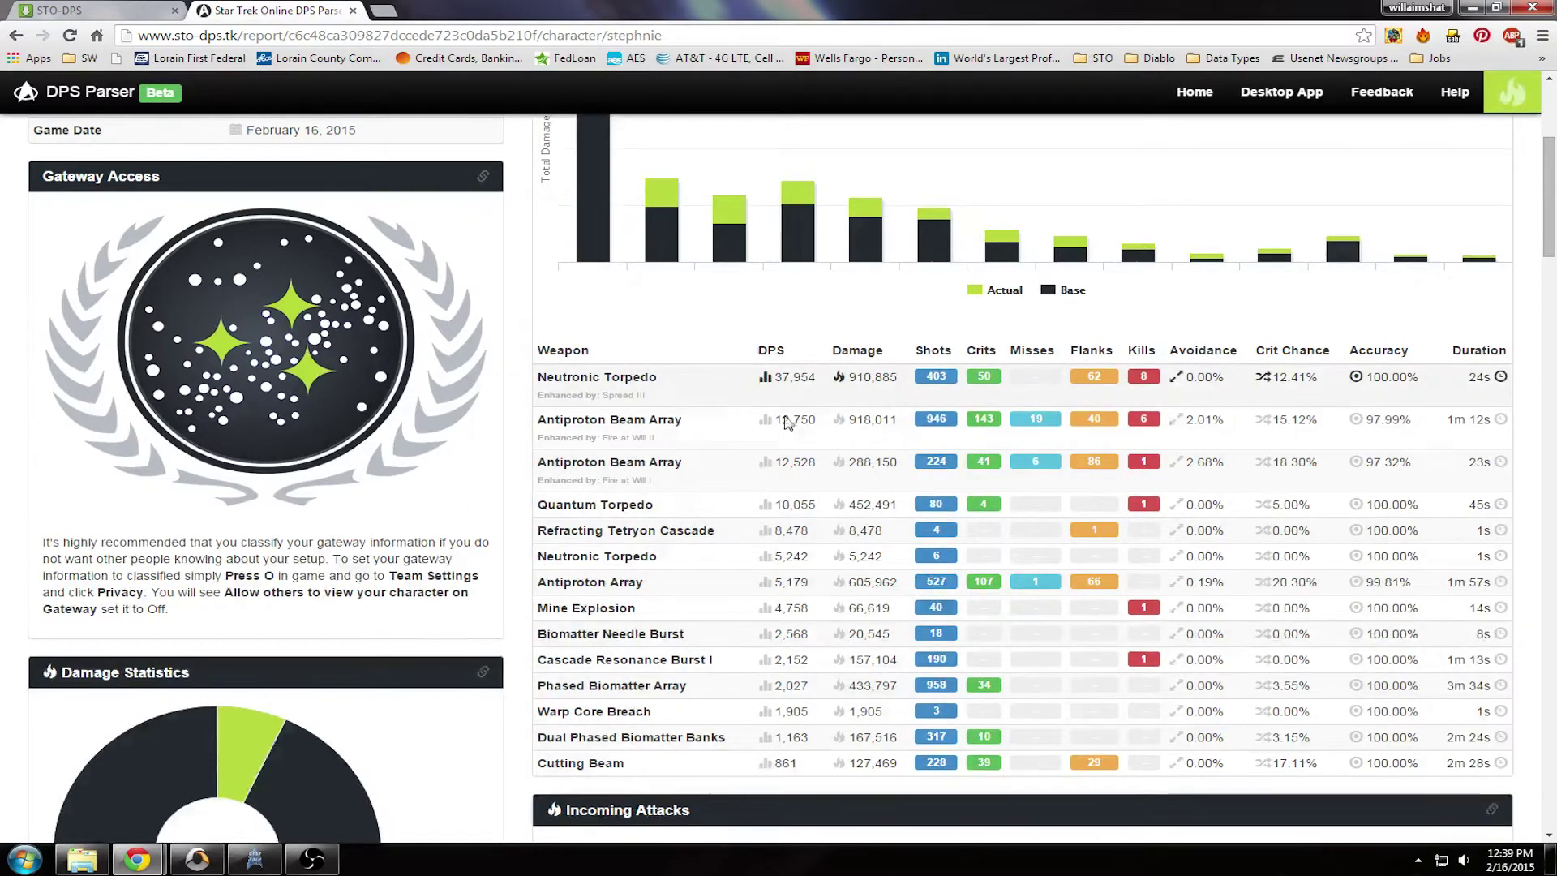
scroll(786, 426, up, 4)
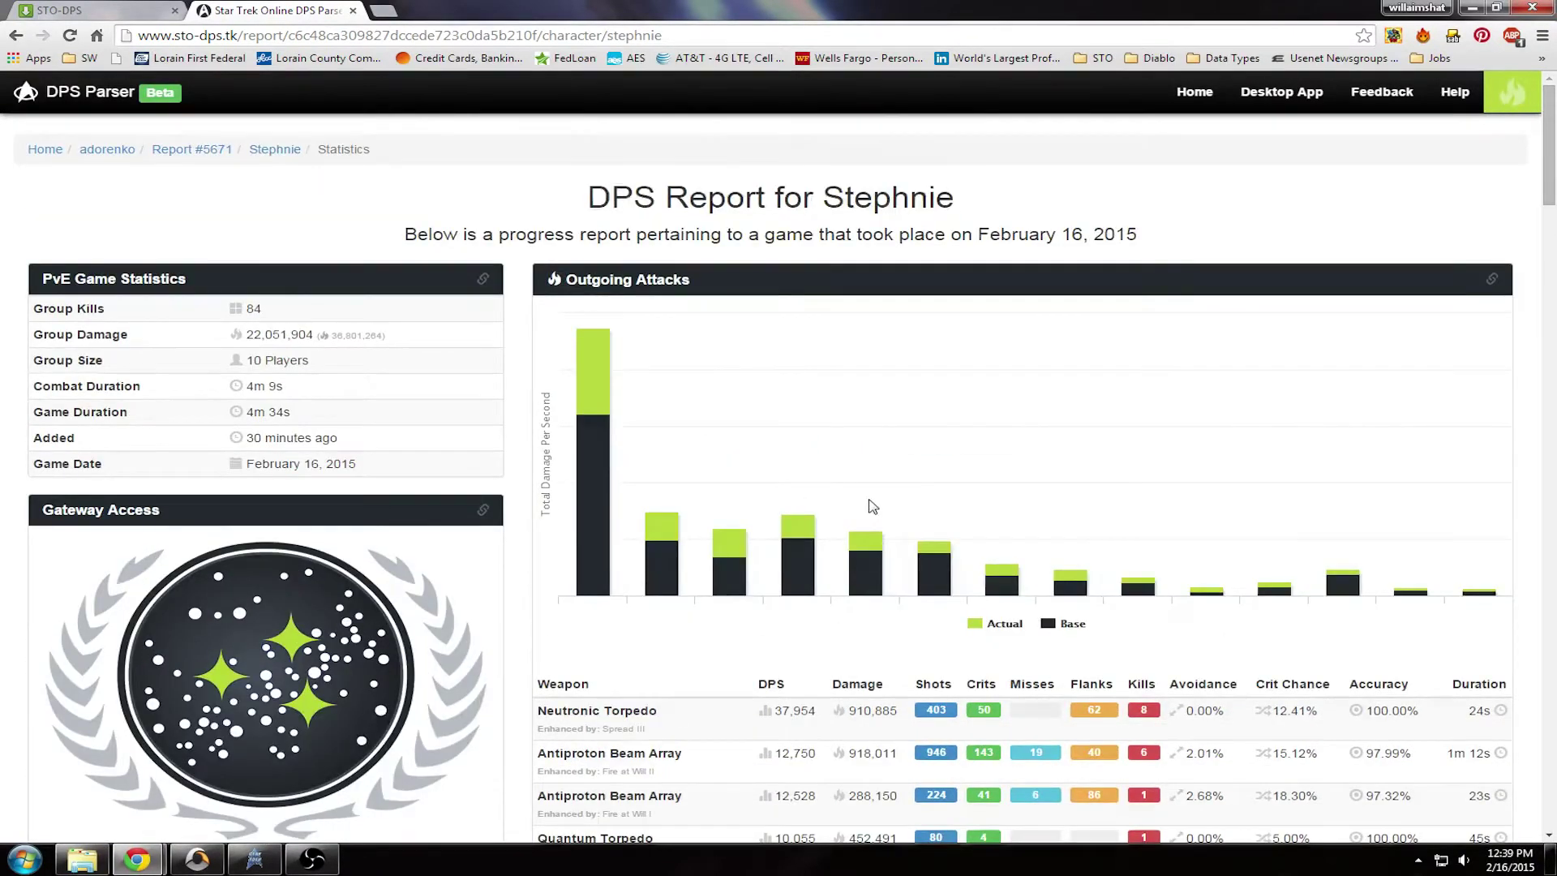
scroll(867, 503, down, 4)
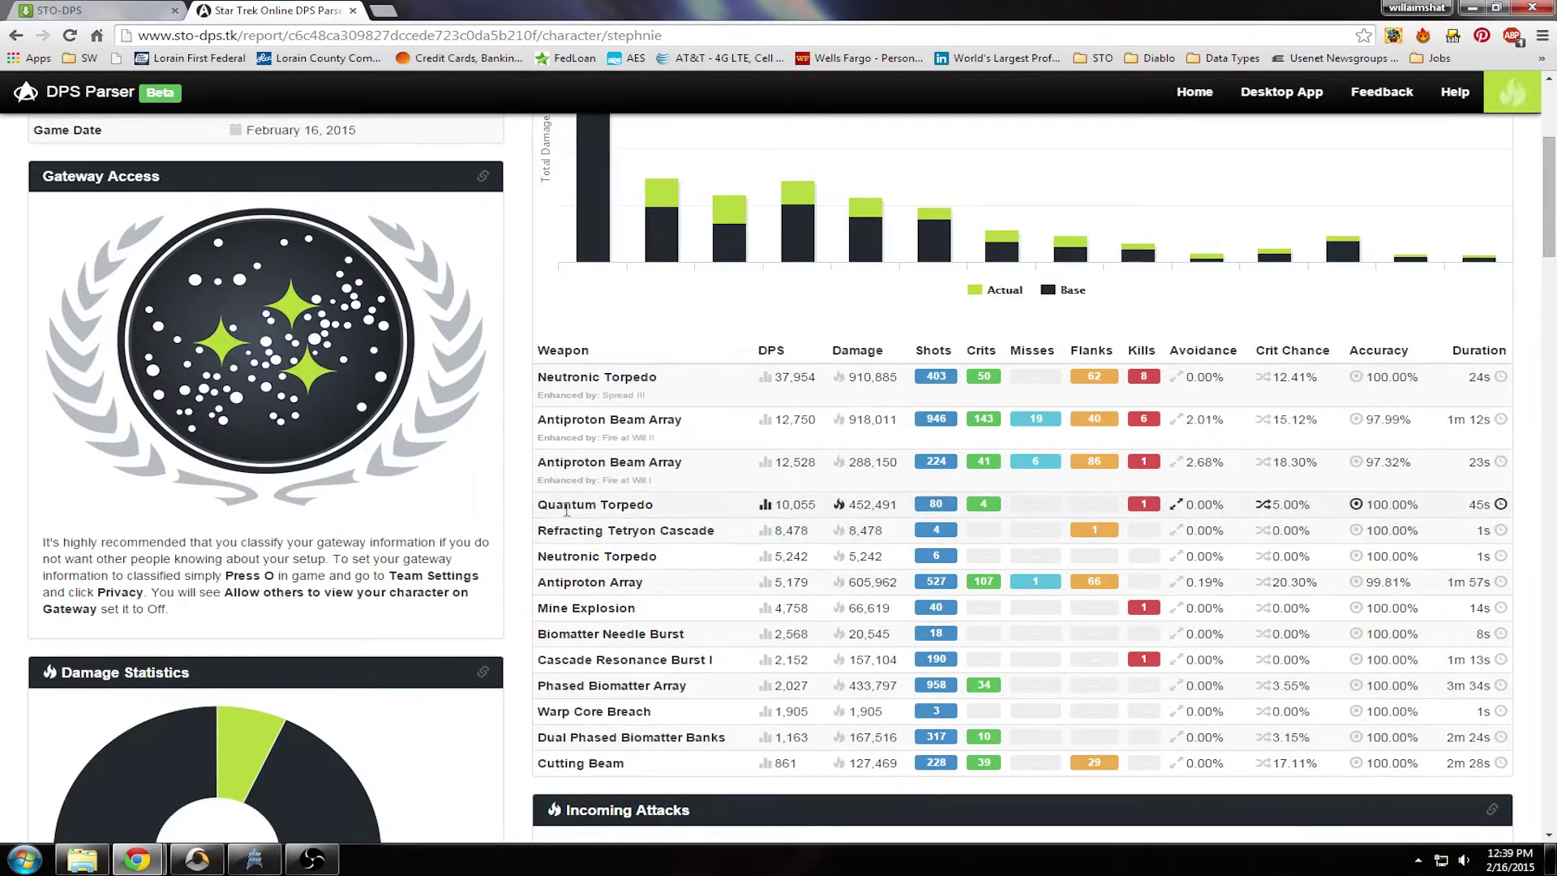
scroll(730, 612, down, 7)
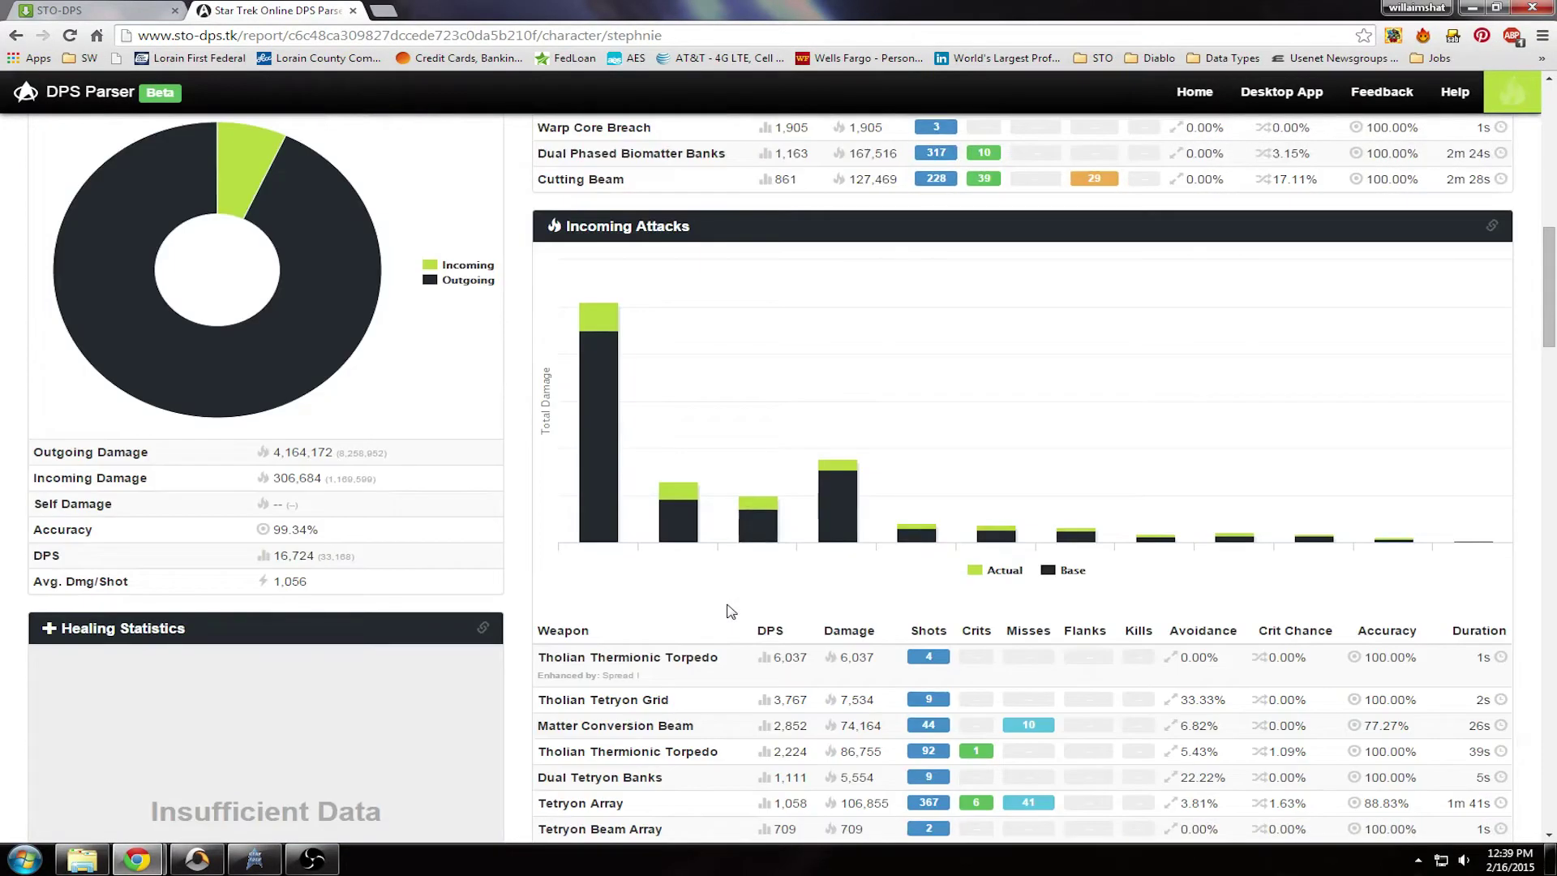
scroll(730, 612, down, 4)
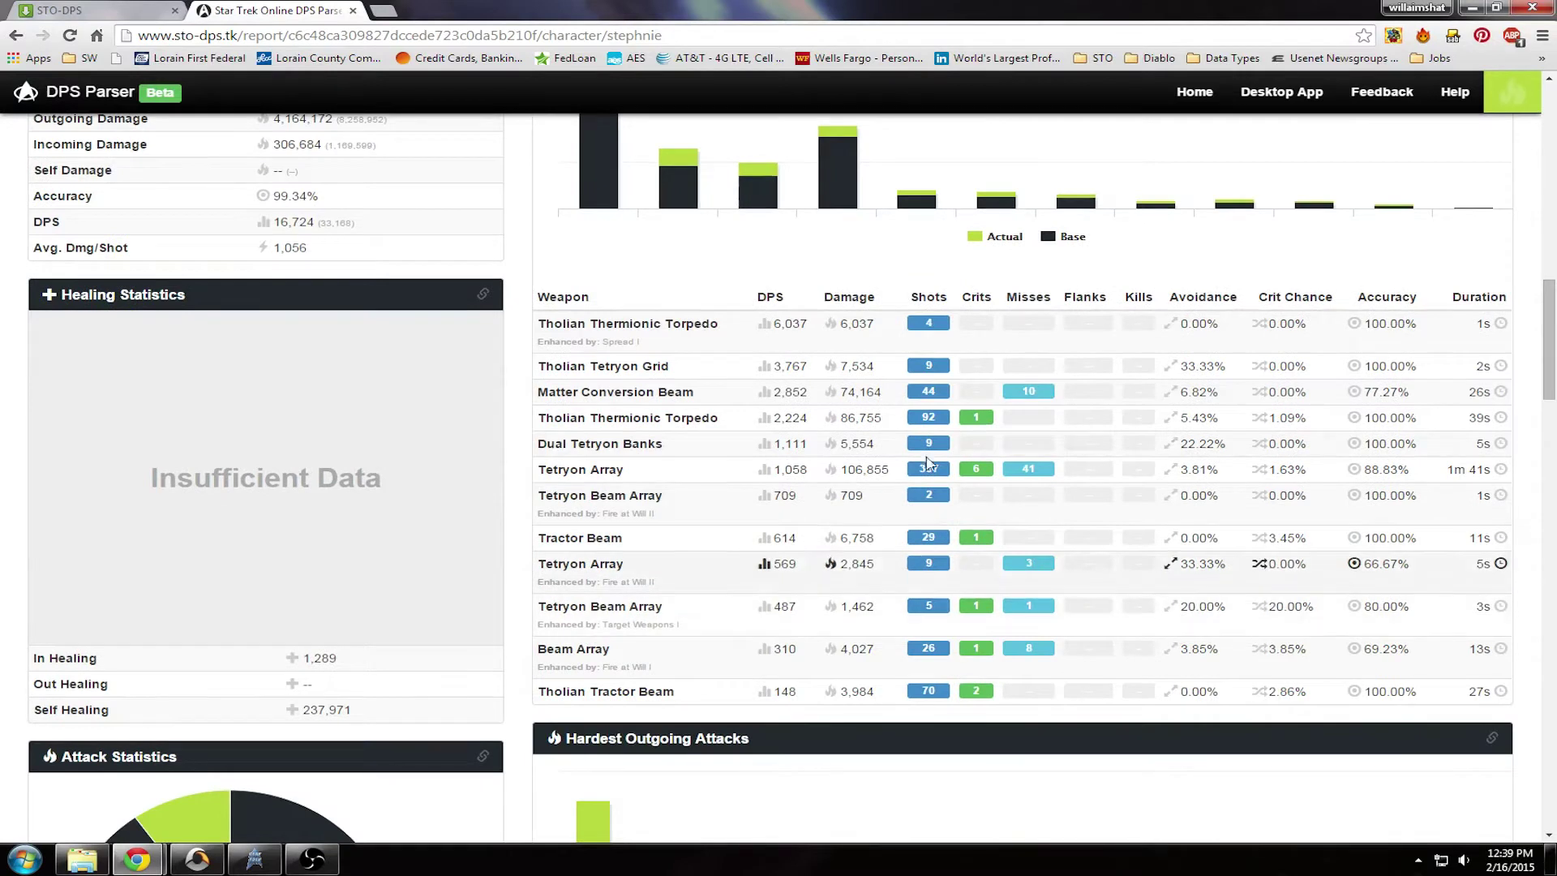
scroll(1065, 437, up, 10)
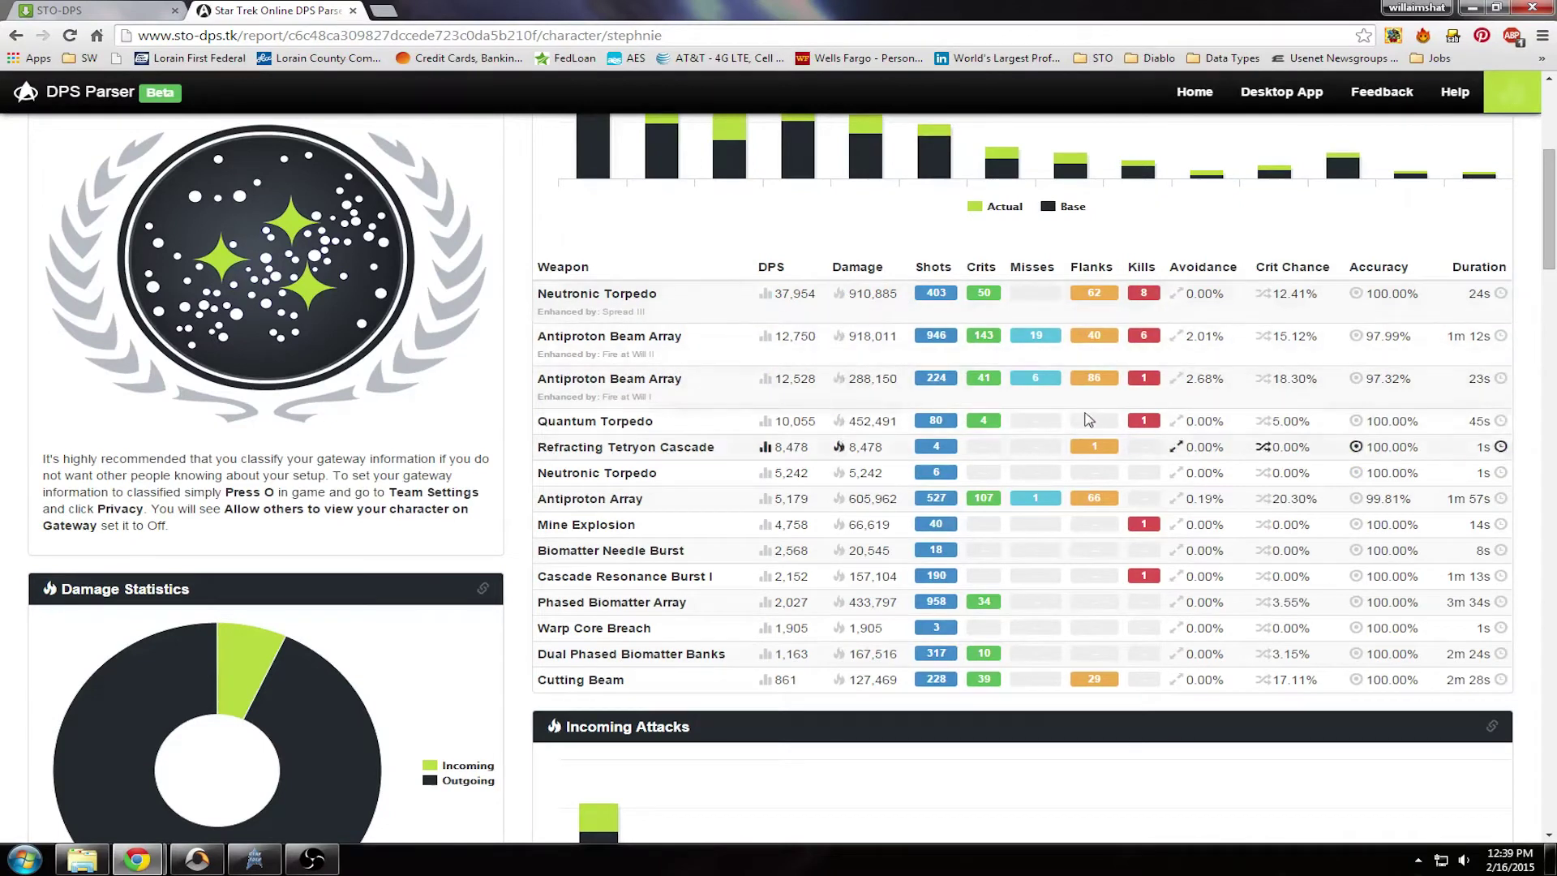
scroll(1095, 426, down, 2)
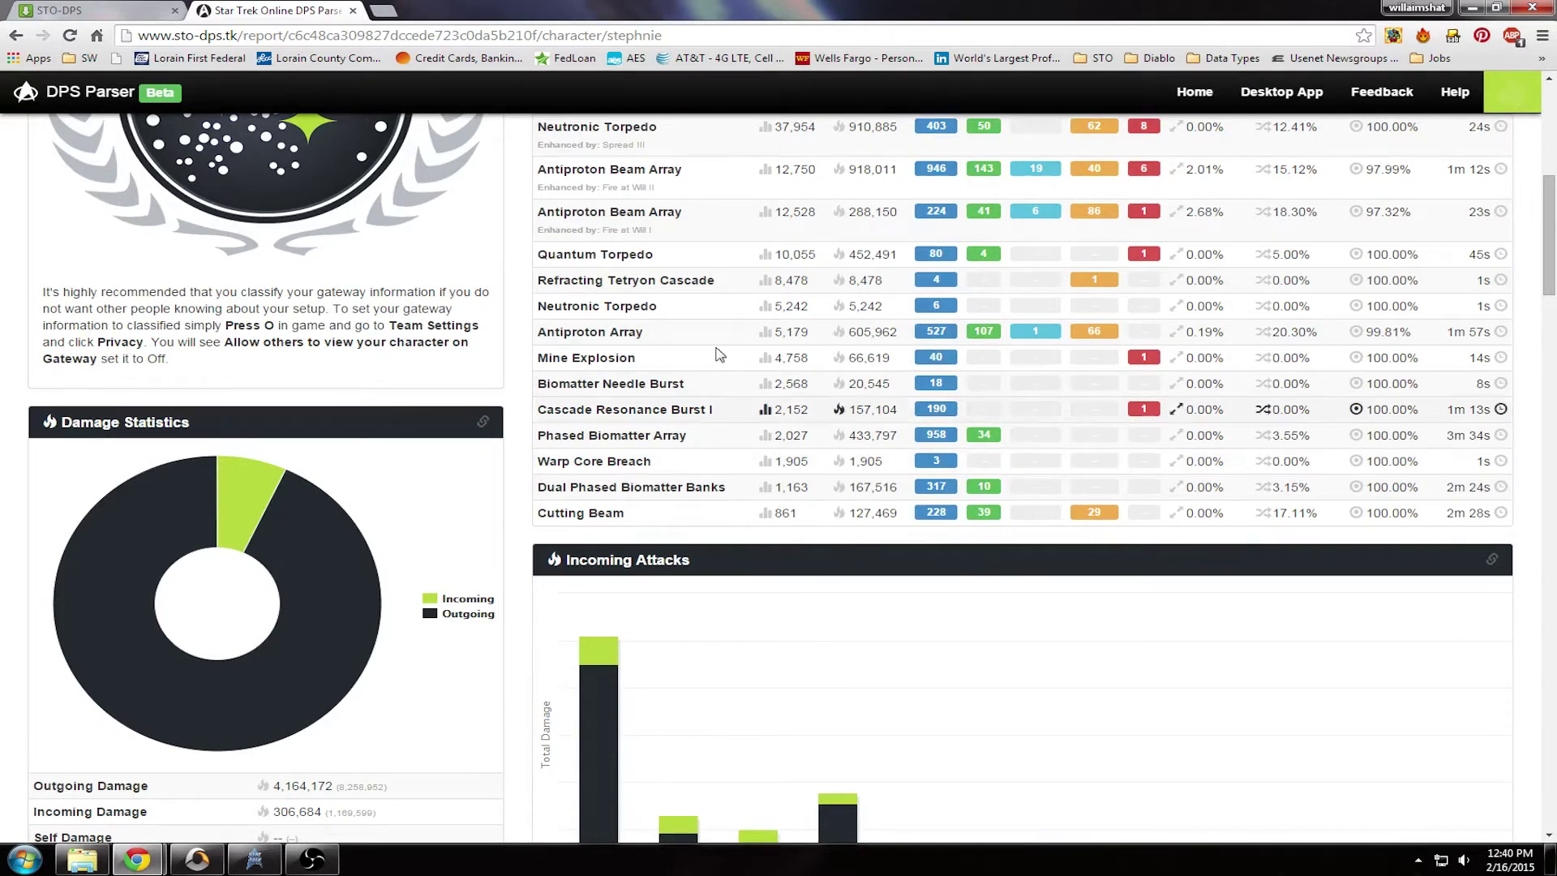
- Examine the incoming and outgoing shares and damage figures in Damage Statistics, along with the Healing Statistics section
scroll(717, 503, down, 4)
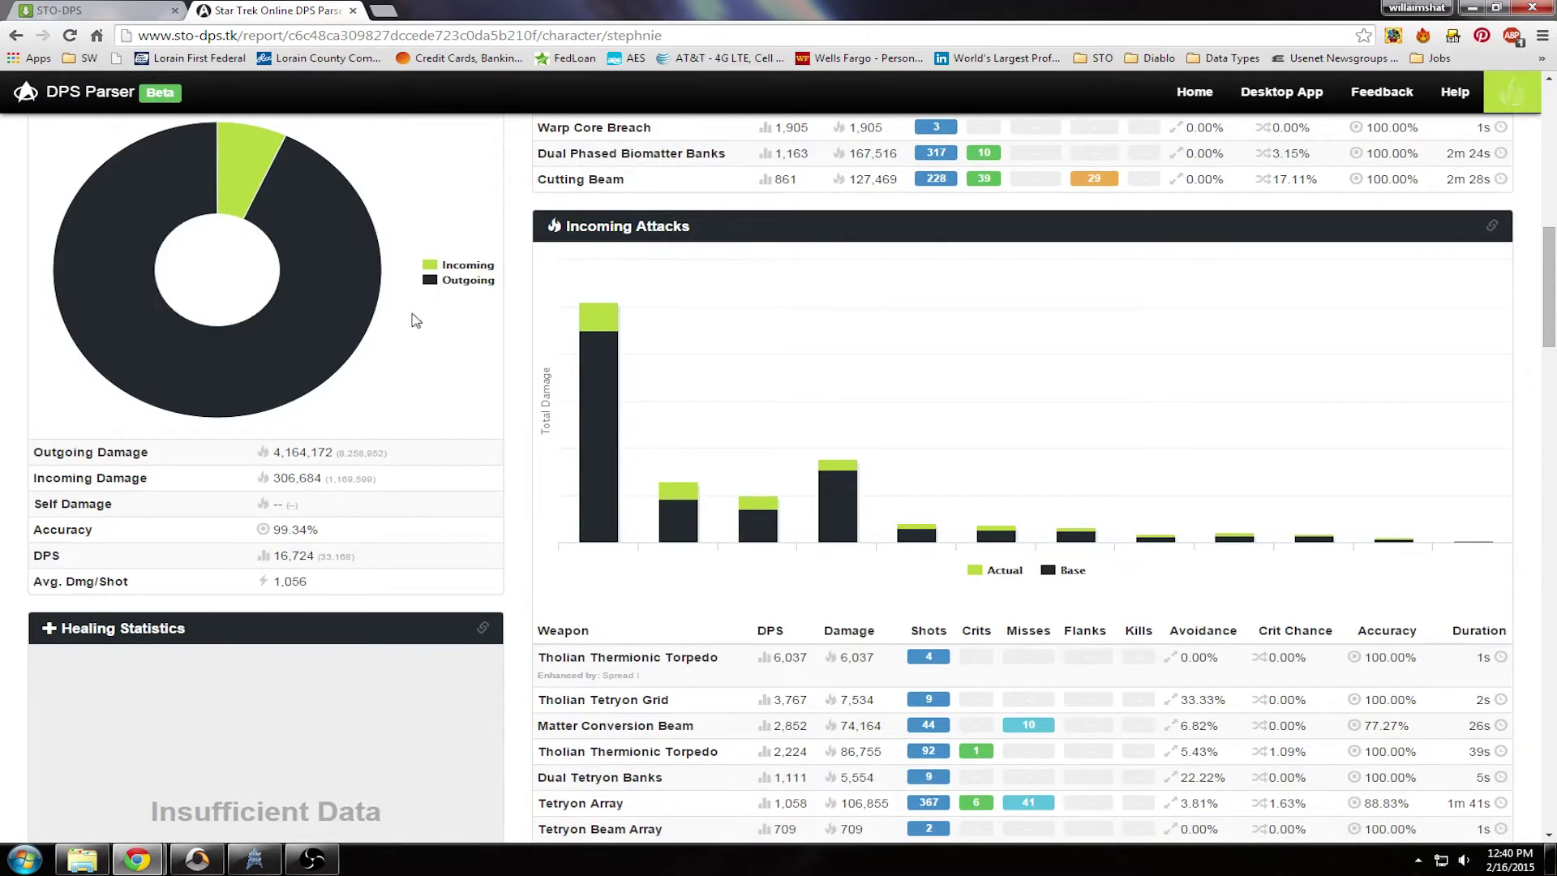
scroll(377, 373, up, 2)
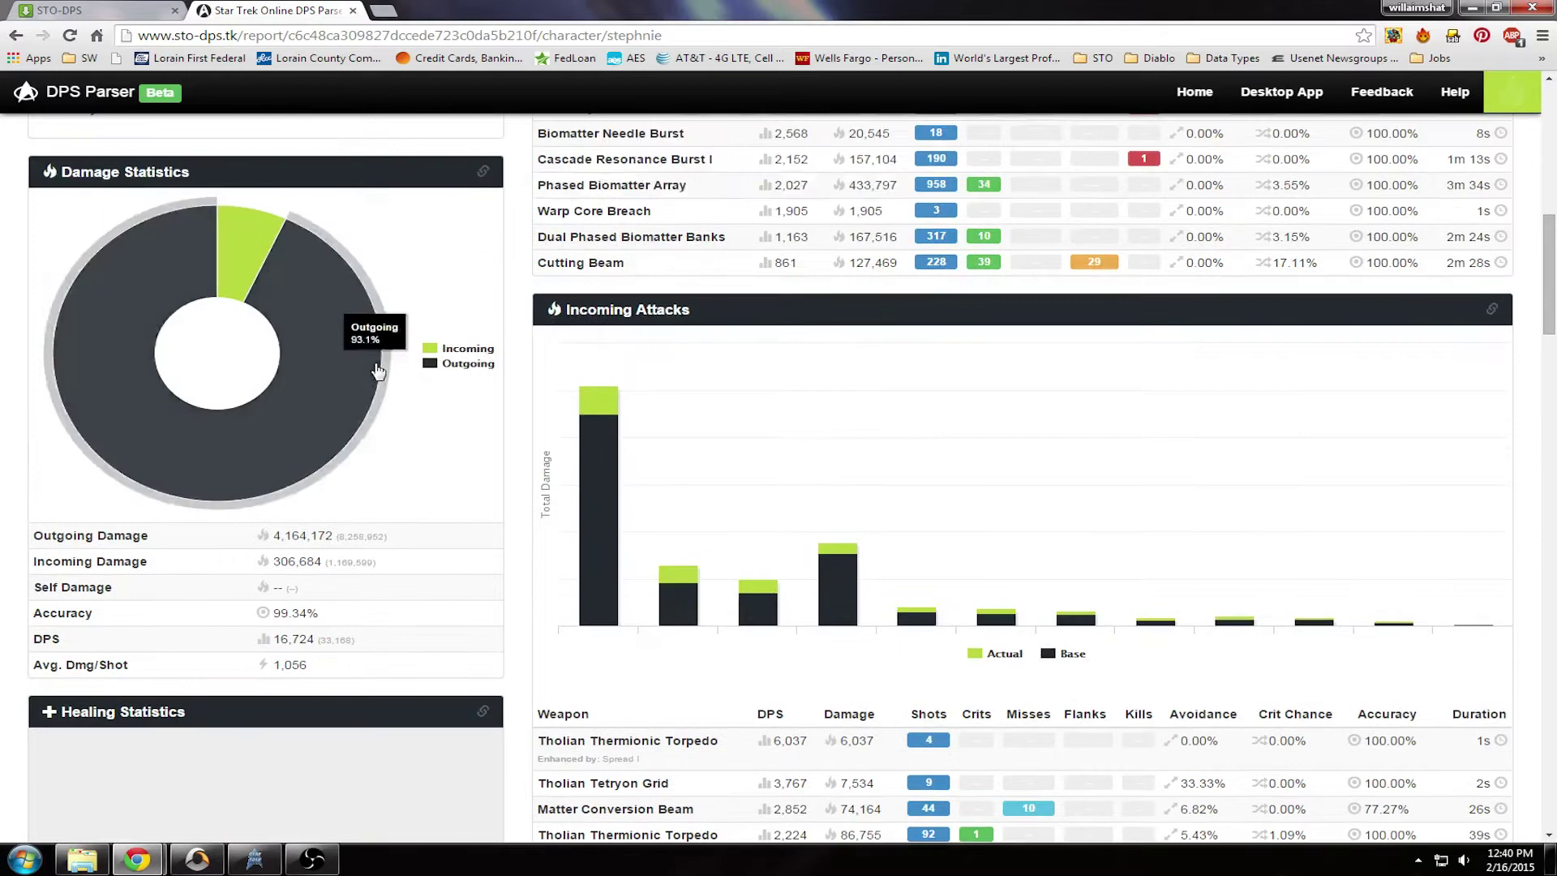
mouse_move(321, 450)
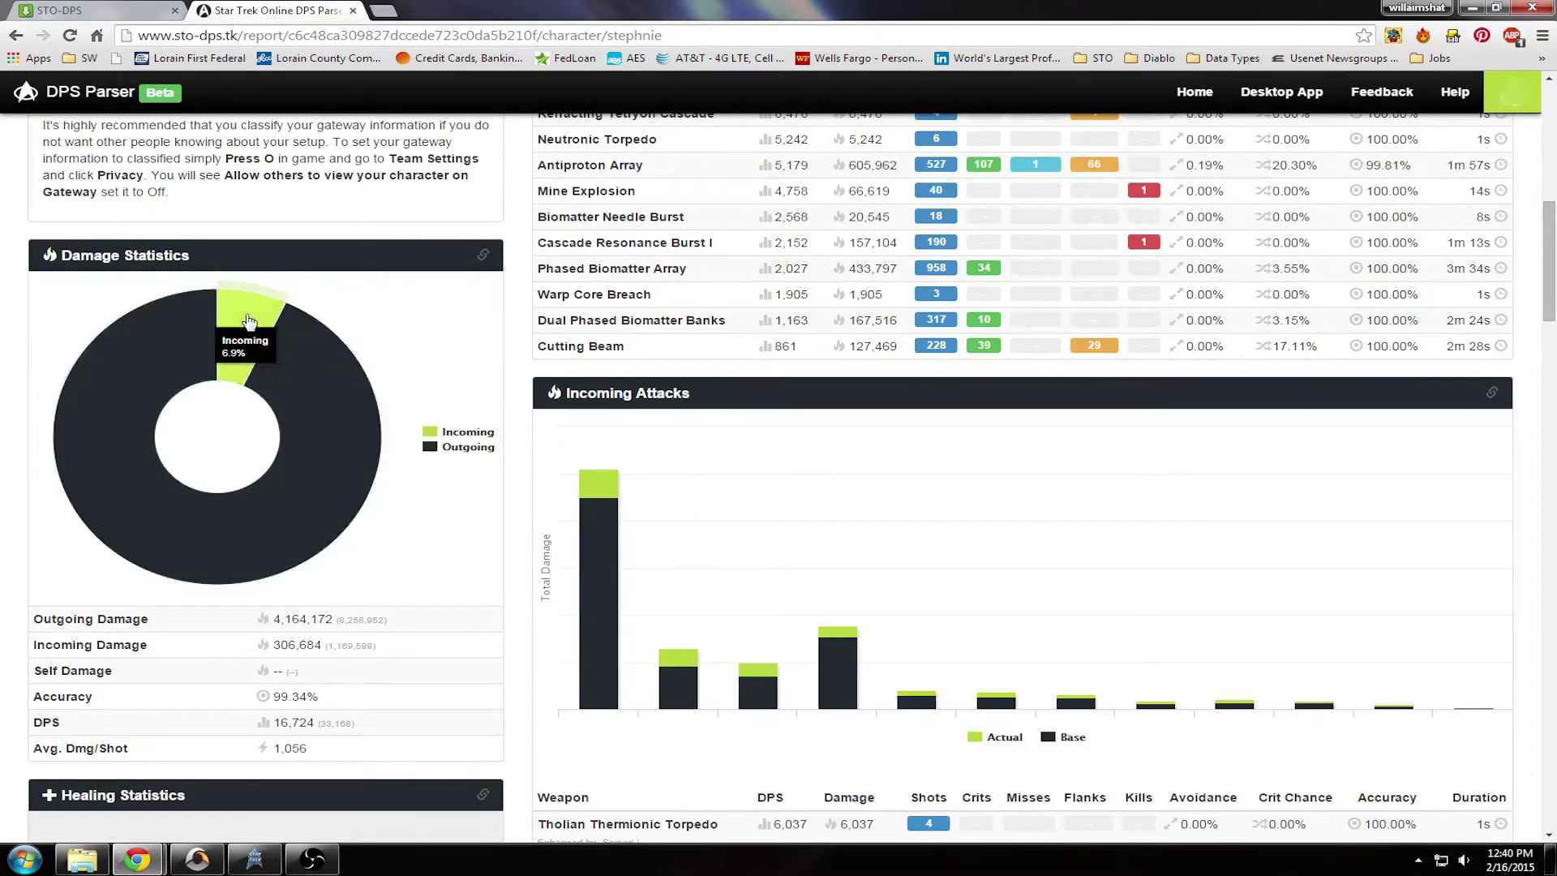
scroll(373, 446, down, 2)
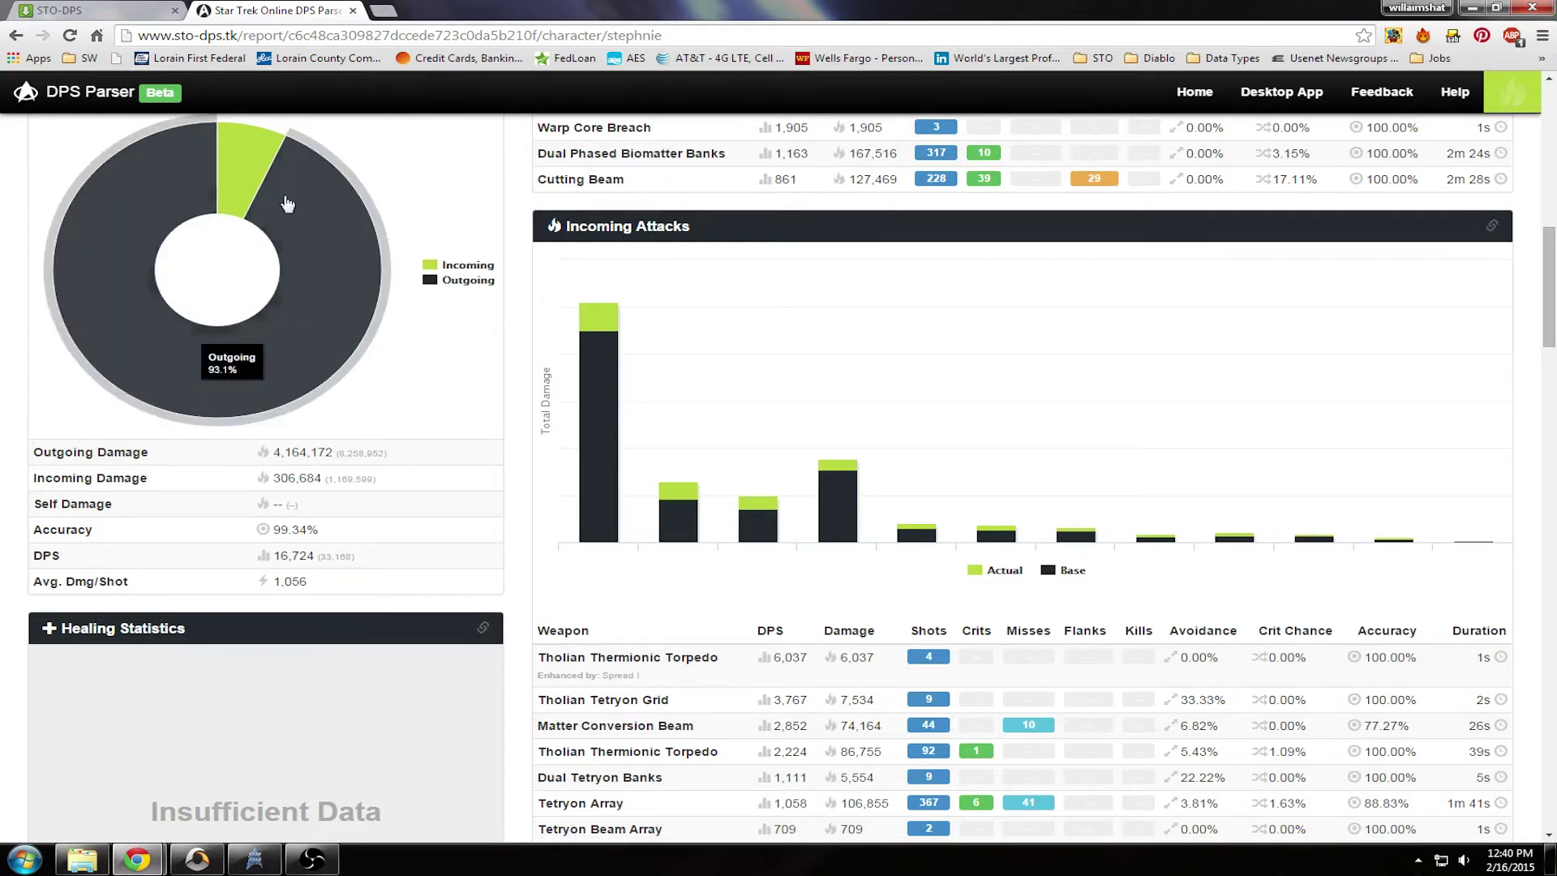
scroll(377, 292, down, 2)
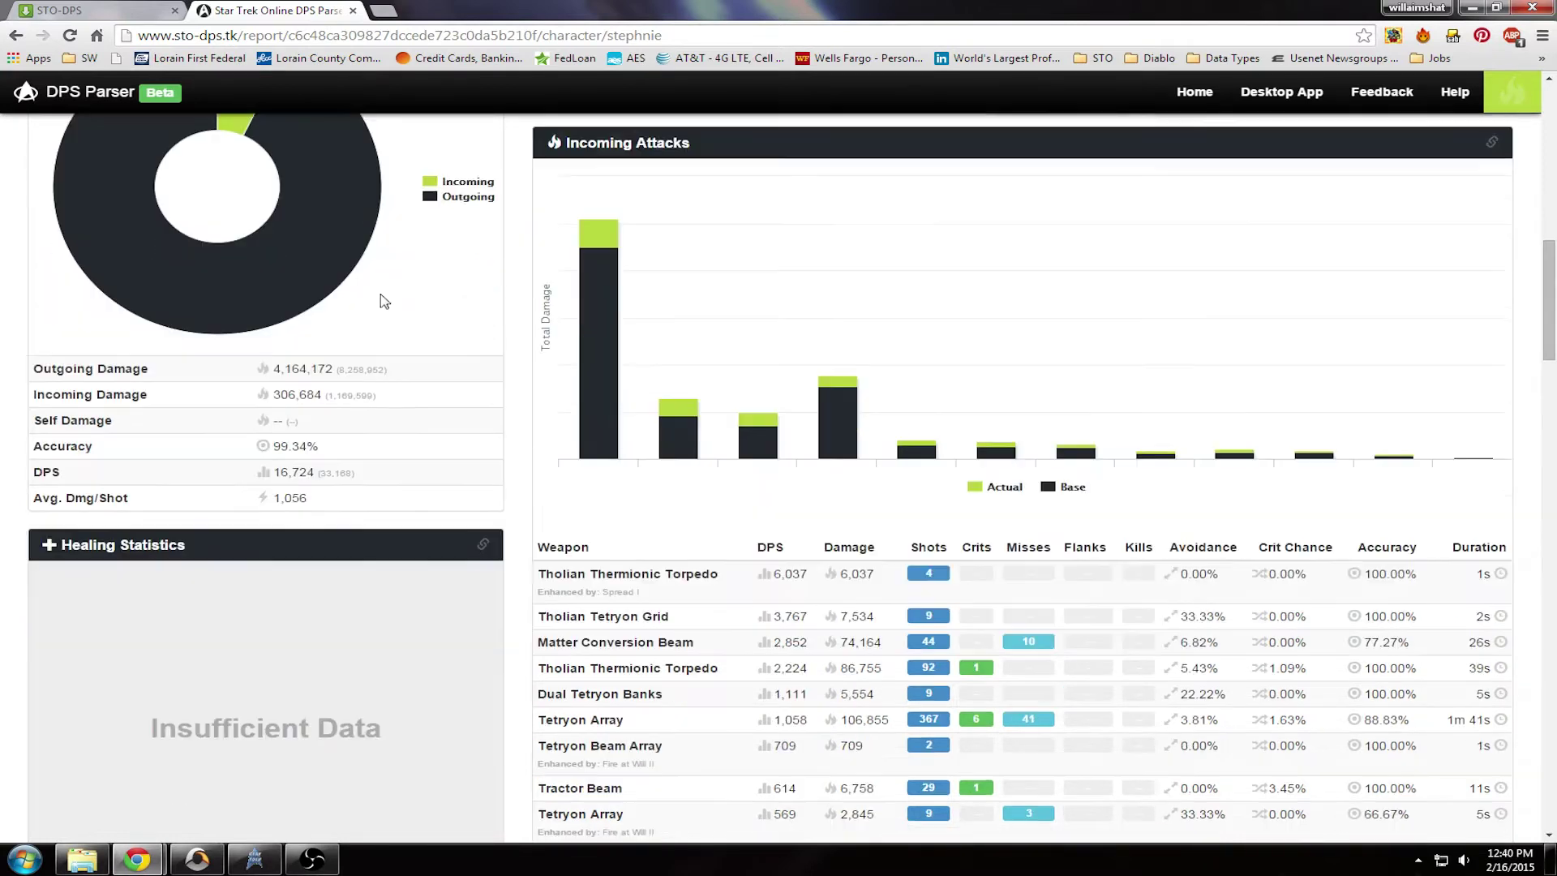
scroll(483, 264, down, 2)
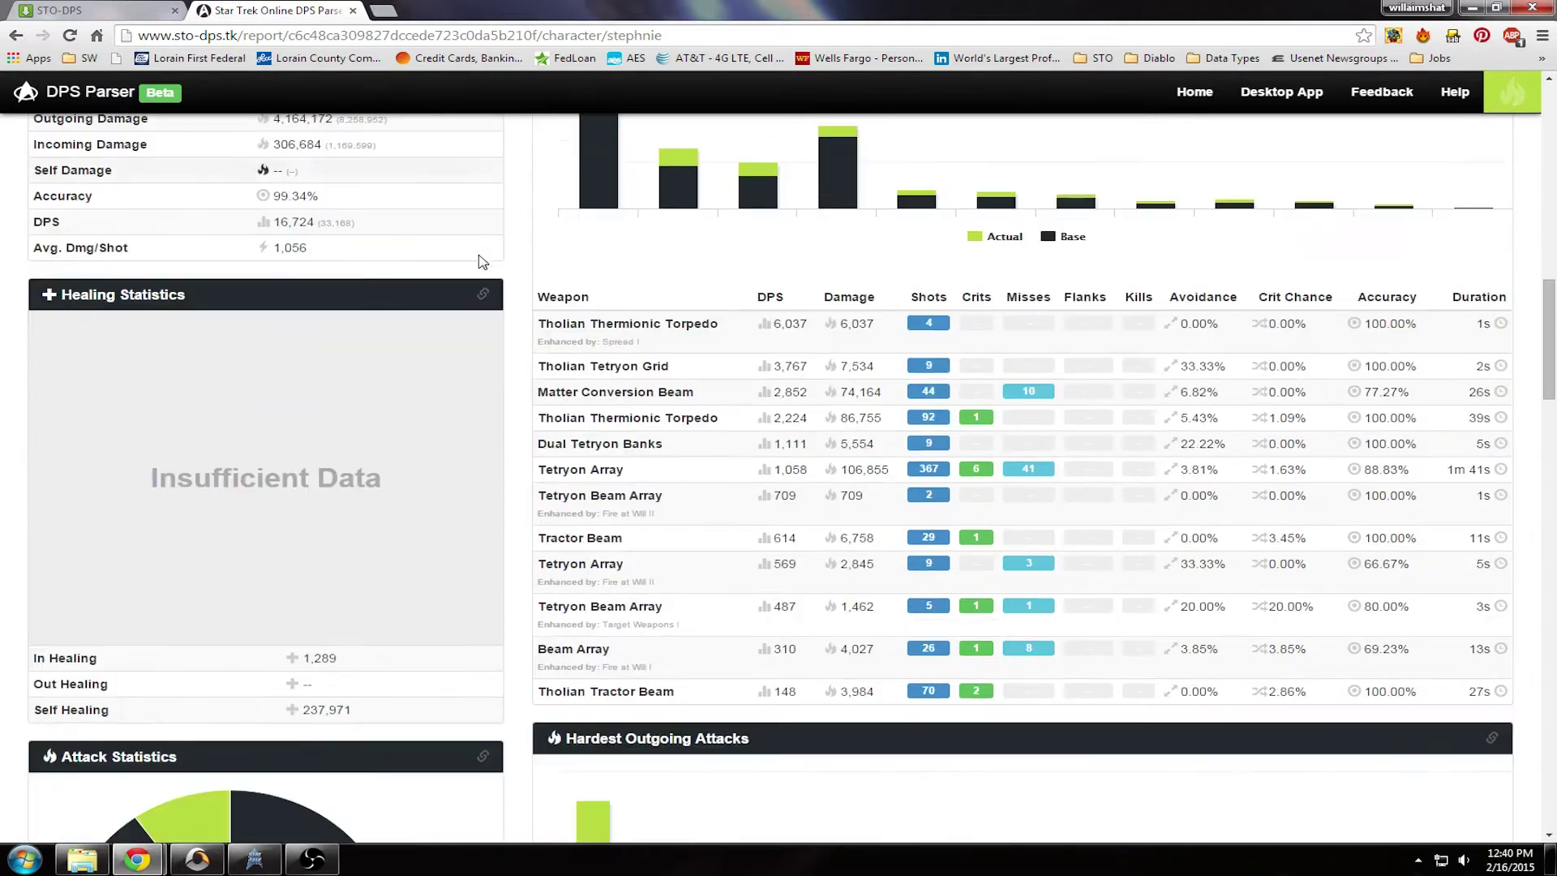
scroll(478, 261, up, 3)
scroll(476, 260, up, 1)
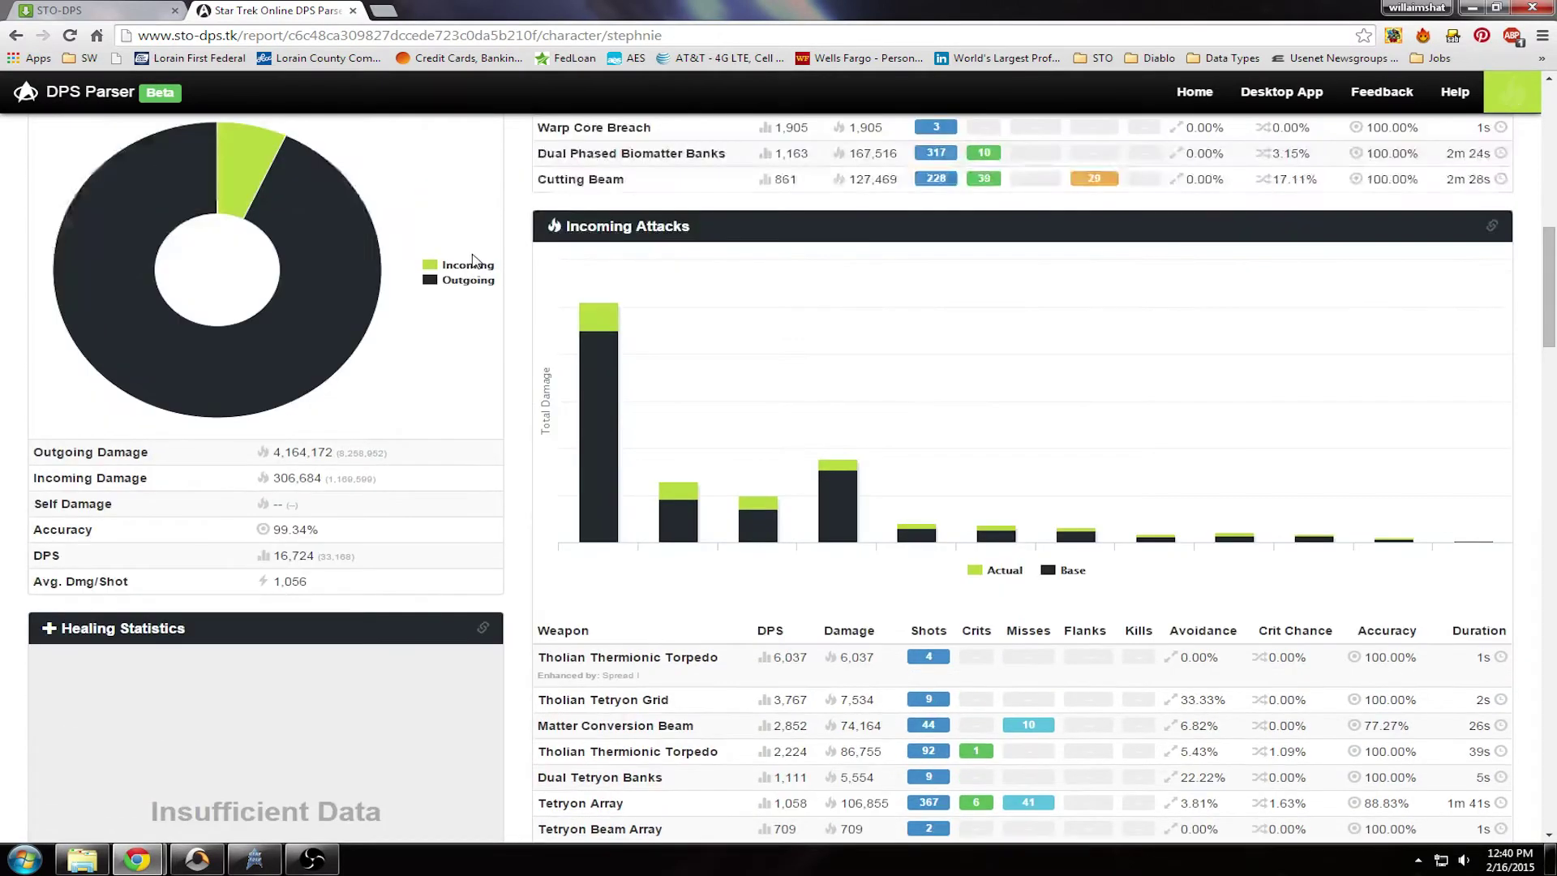
mouse_move(337, 272)
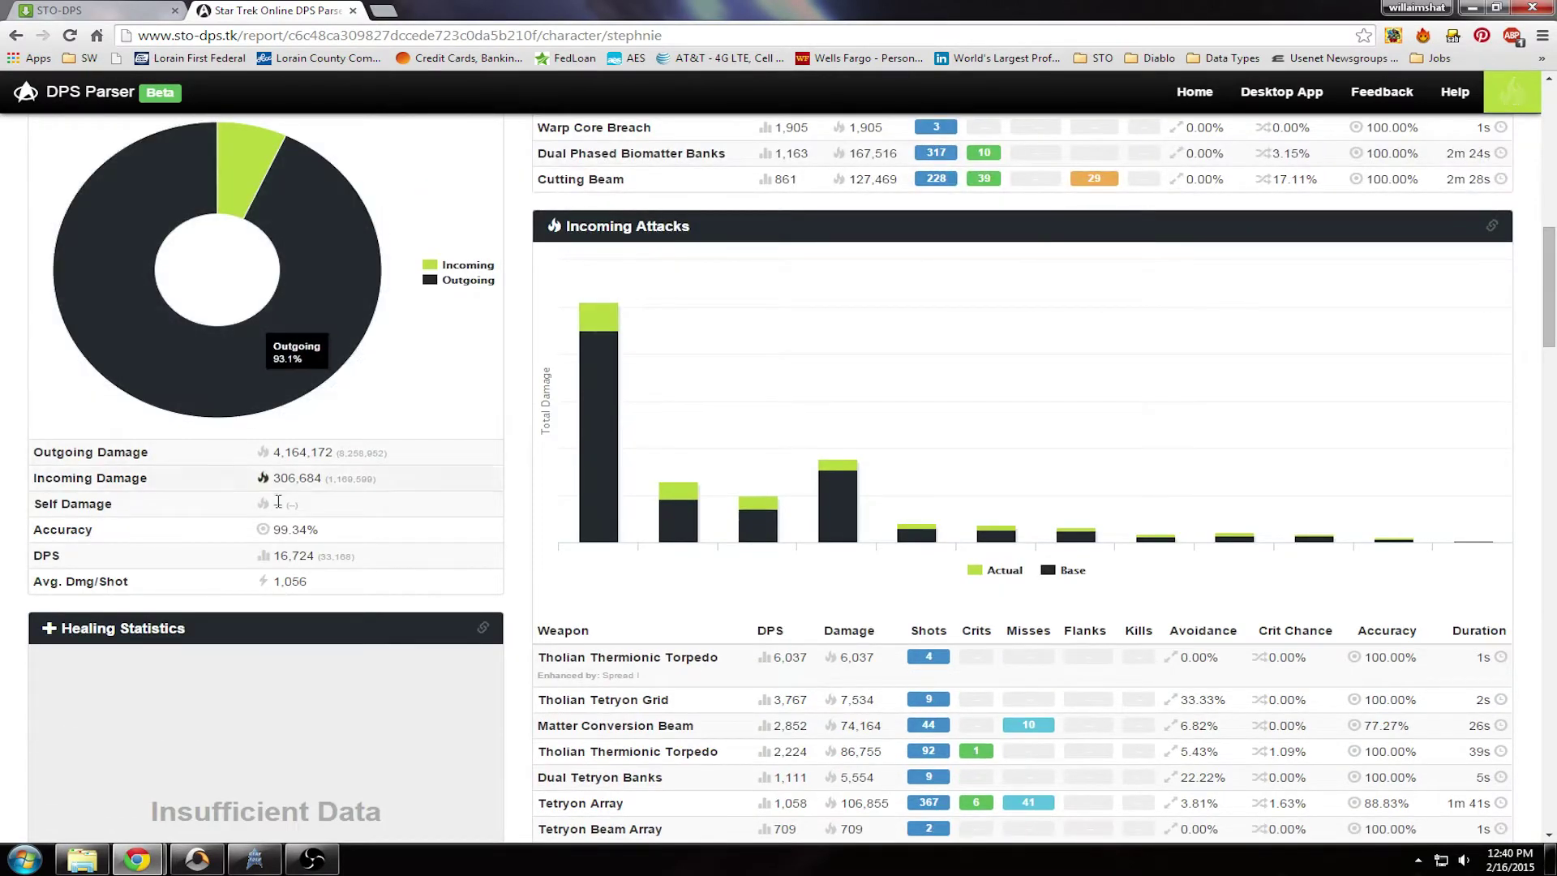
scroll(483, 414, down, 2)
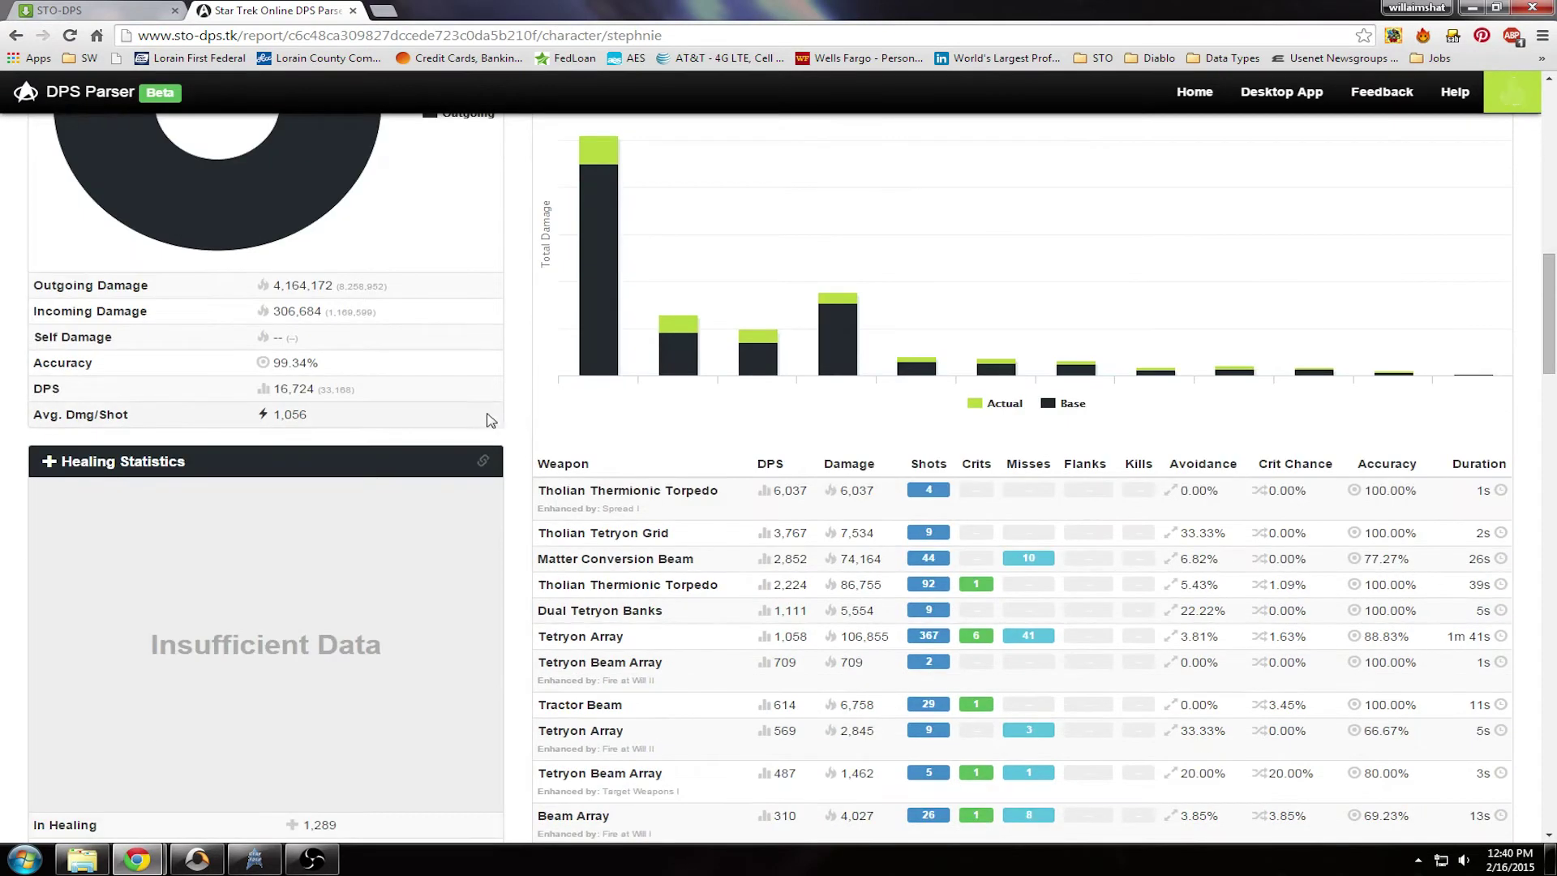
scroll(531, 467, down, 2)
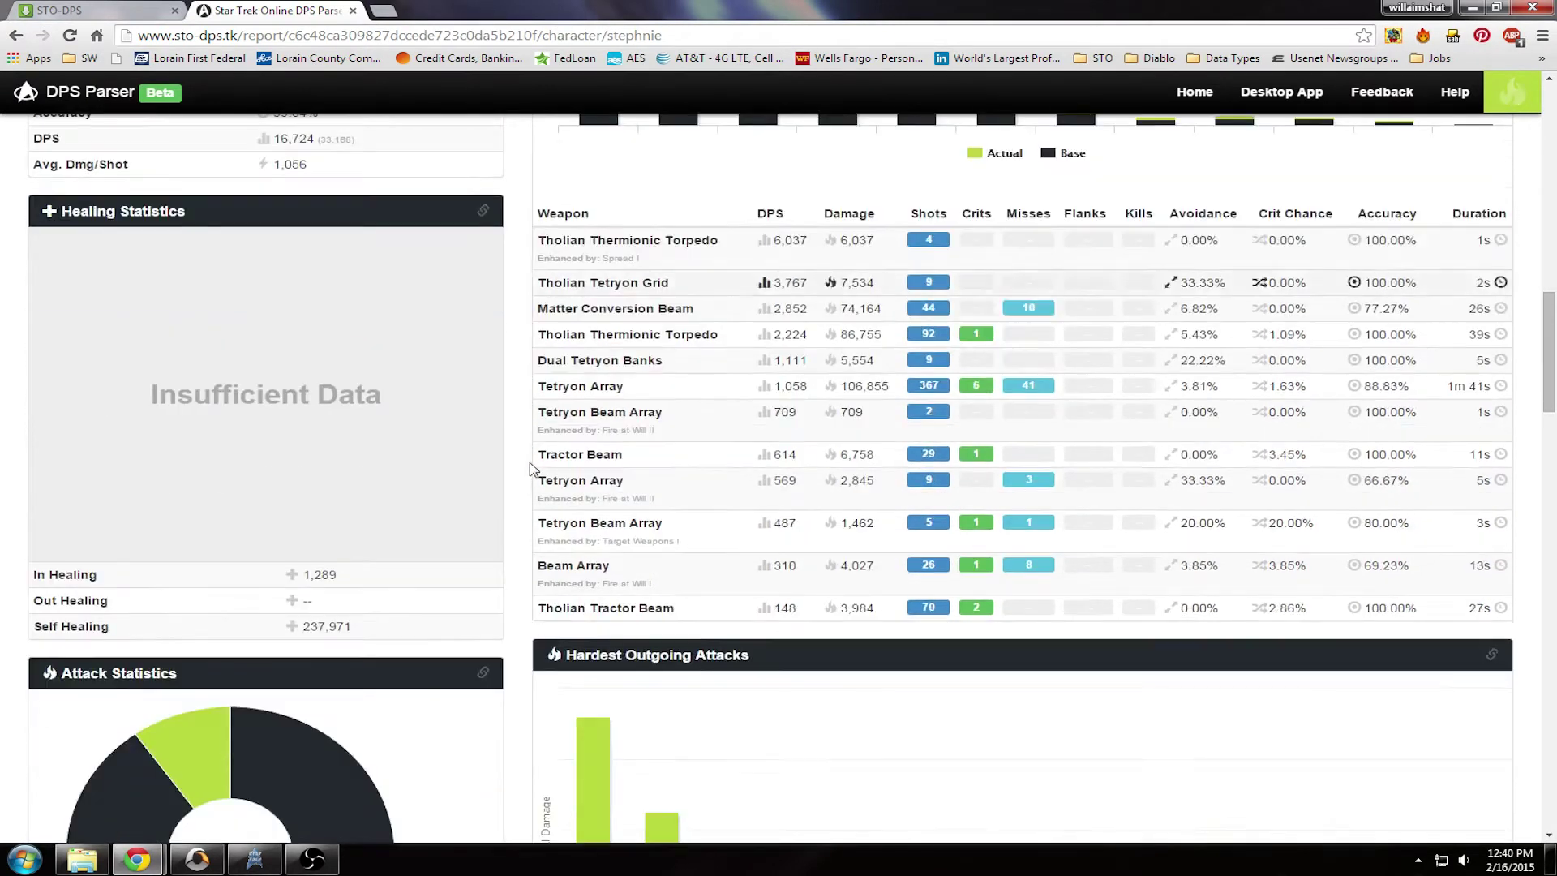
scroll(531, 468, up, 1)
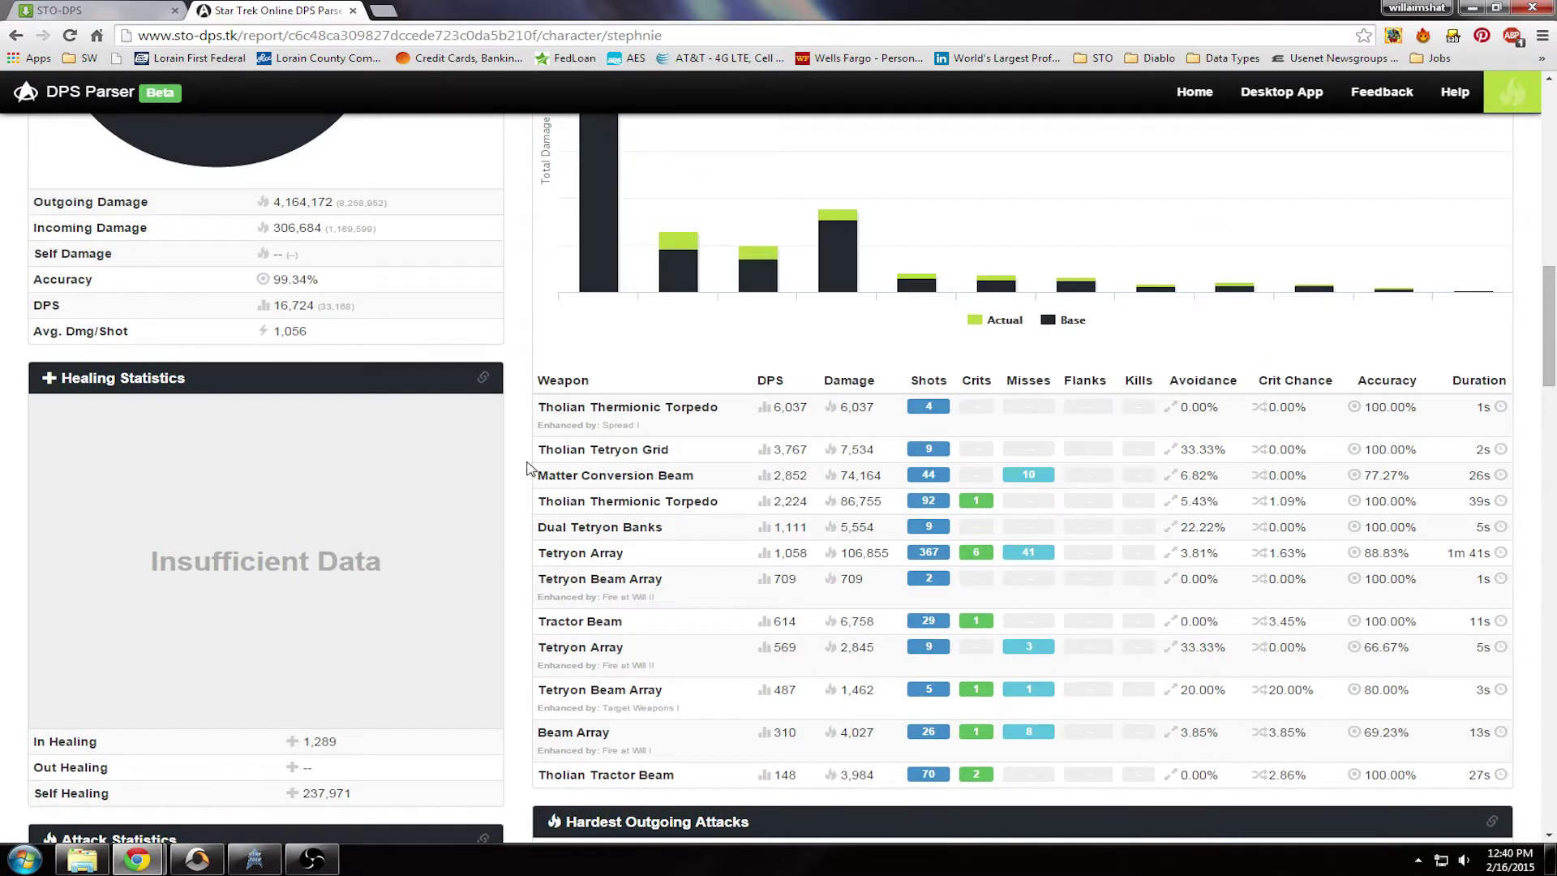
- Review the Attack Statistics section and the weapon chart and table under Hardest Outgoing Attacks
scroll(523, 470, down, 3)
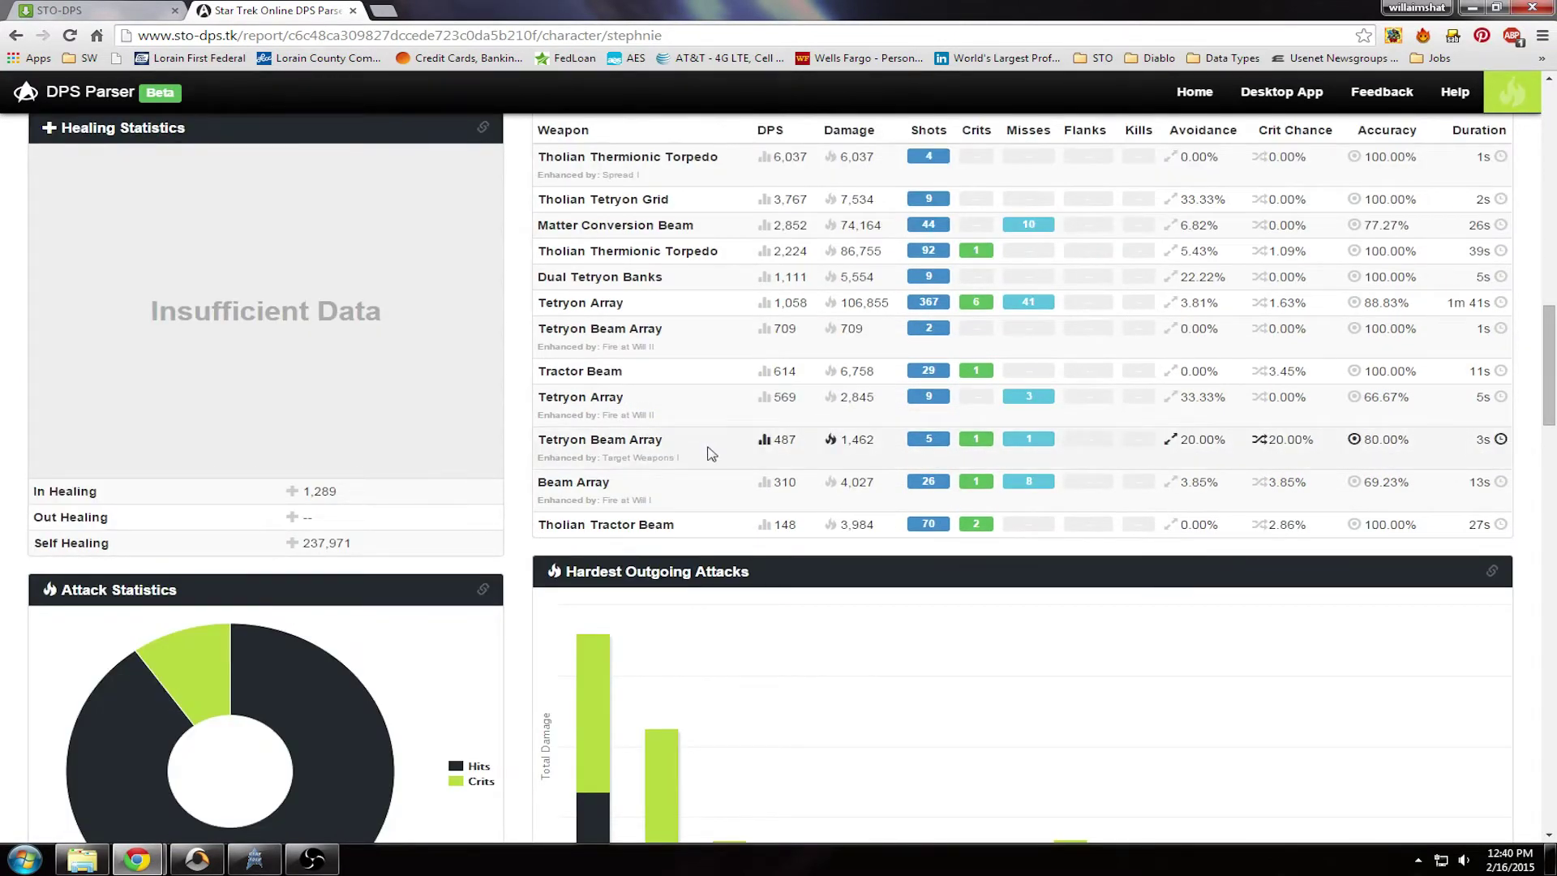
scroll(1022, 618, down, 5)
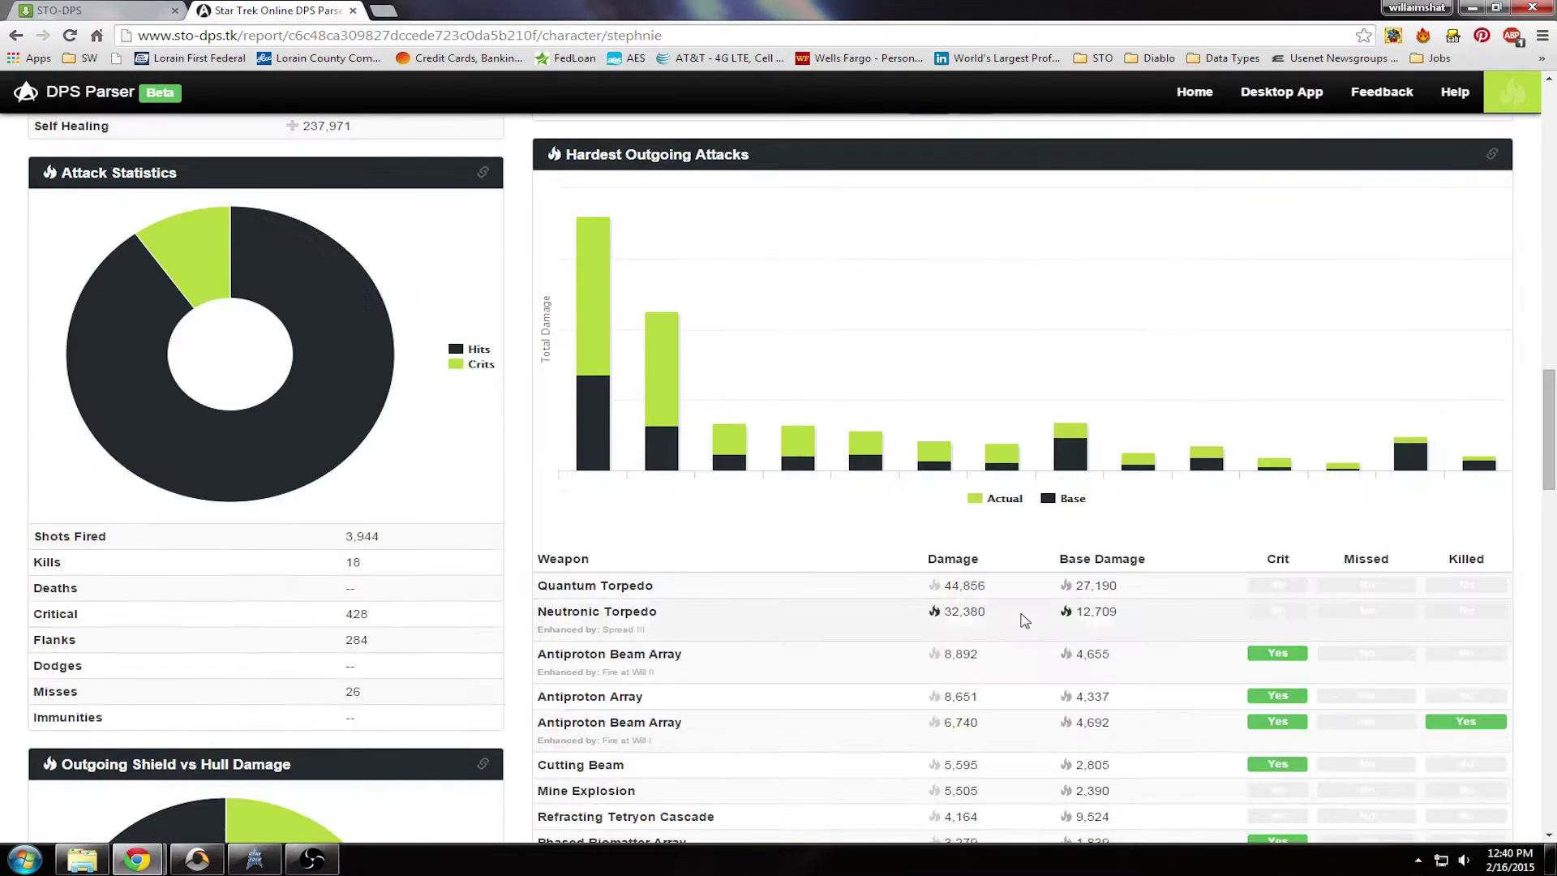
scroll(1025, 619, down, 5)
- Go to the character's list of submitted reports and reopen the February 16, 2015 report from it
scroll(1018, 616, up, 15)
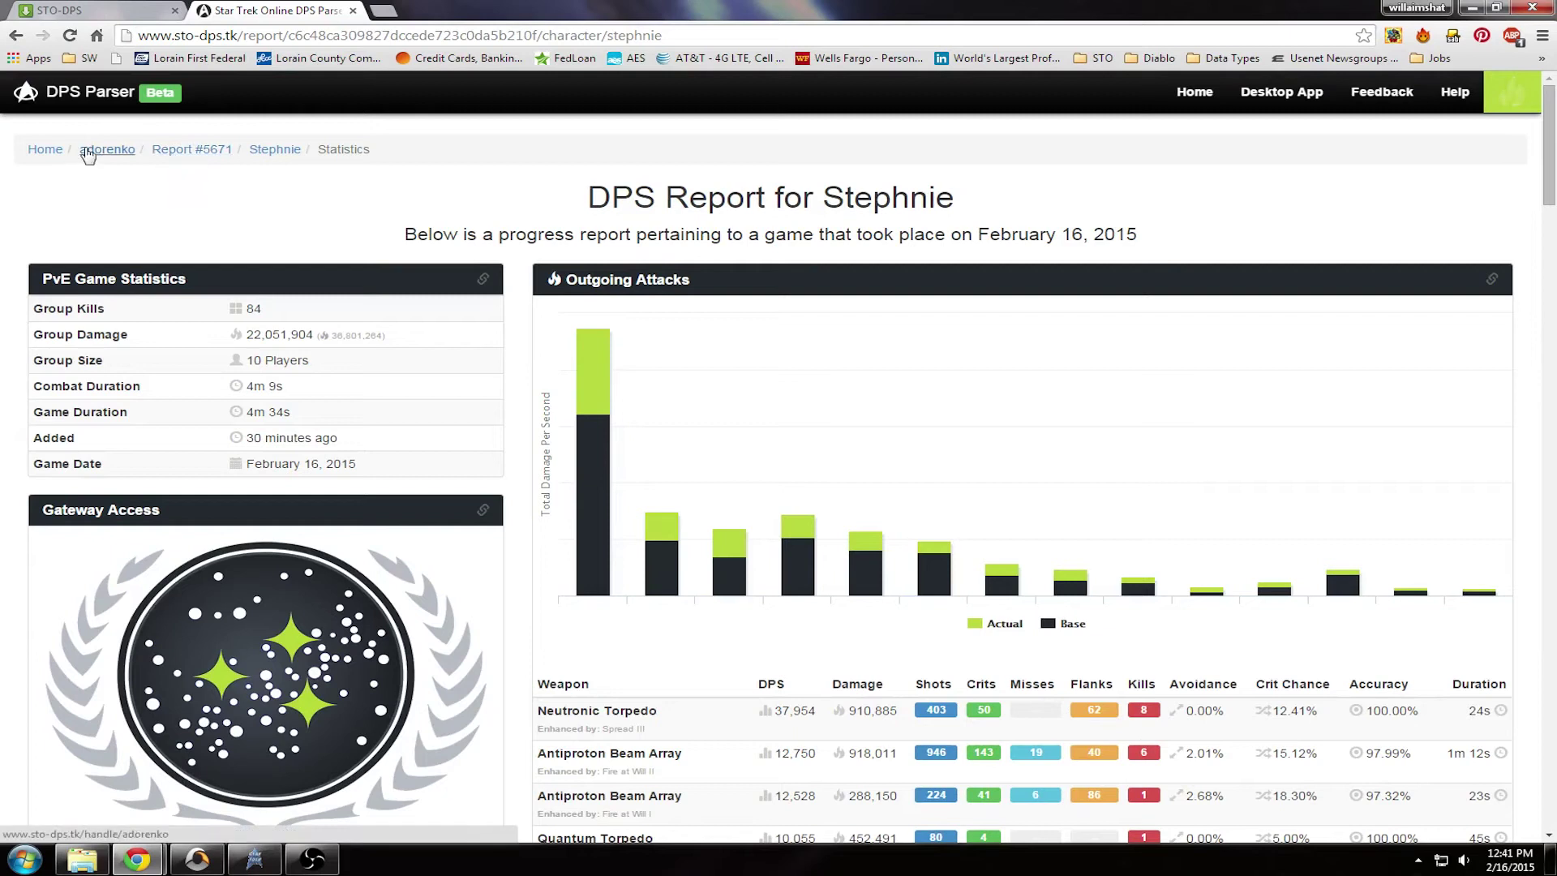
click(272, 152)
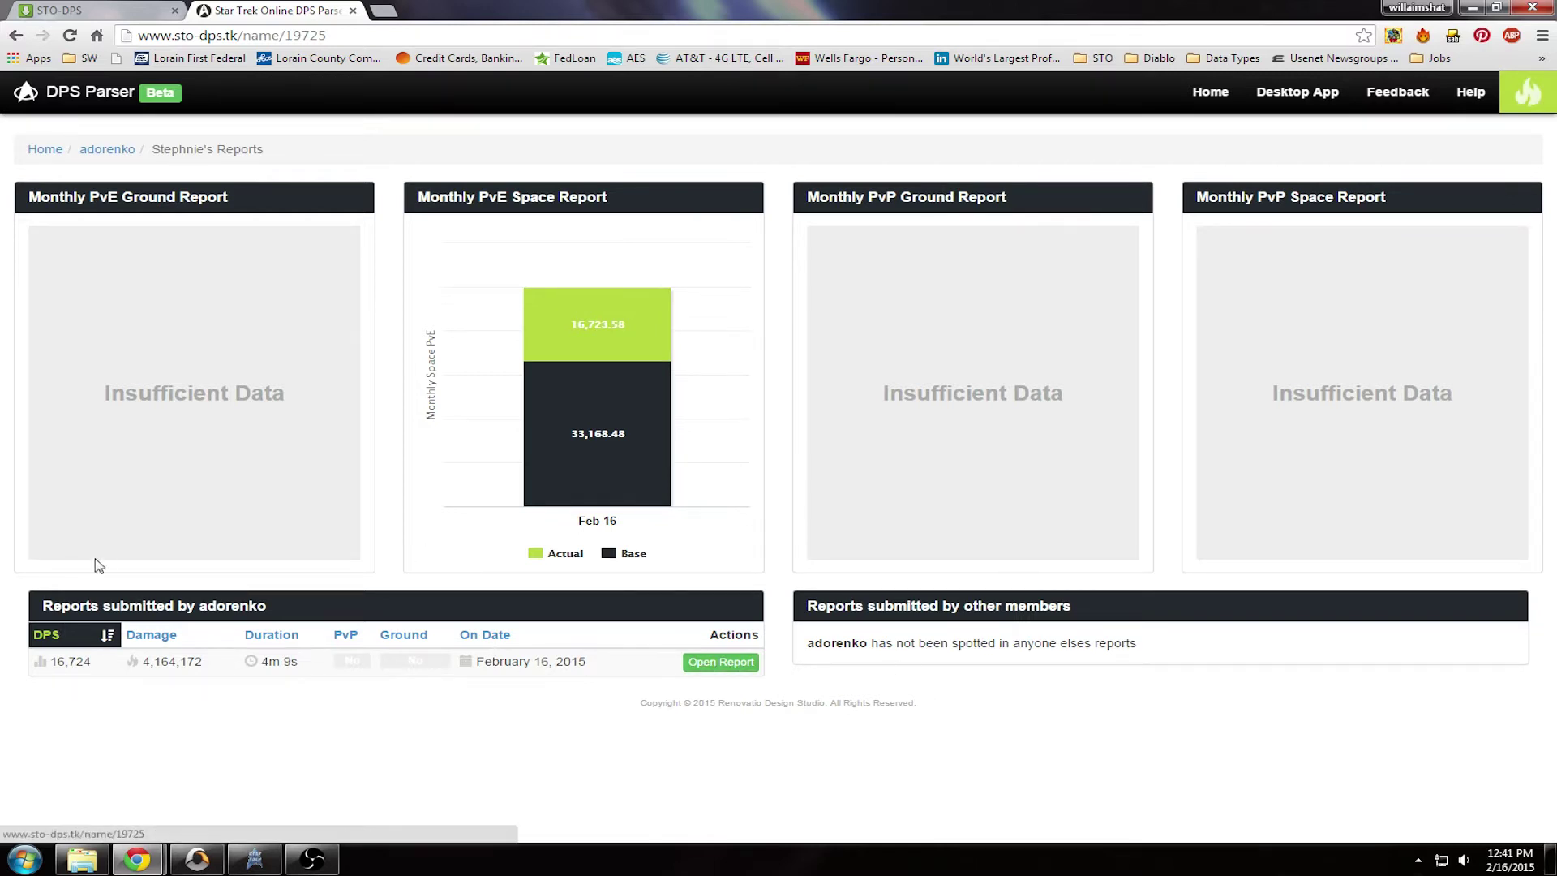
click(736, 664)
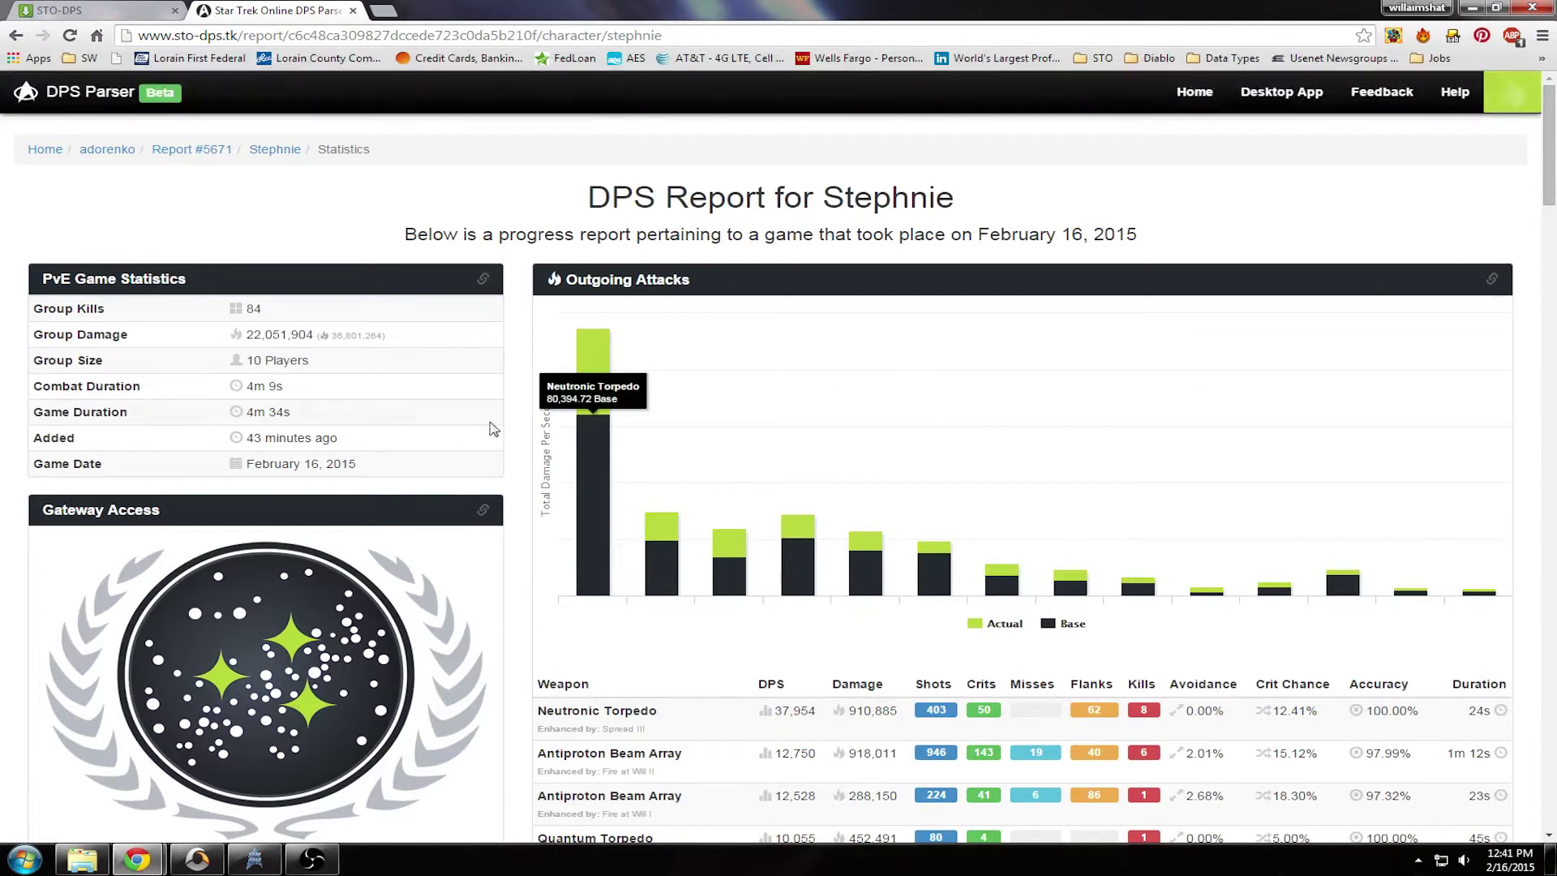
- Look through the reopened report down to Heals To Self and examine its bar chart and heal table
scroll(468, 430, down, 5)
scroll(468, 430, down, 15)
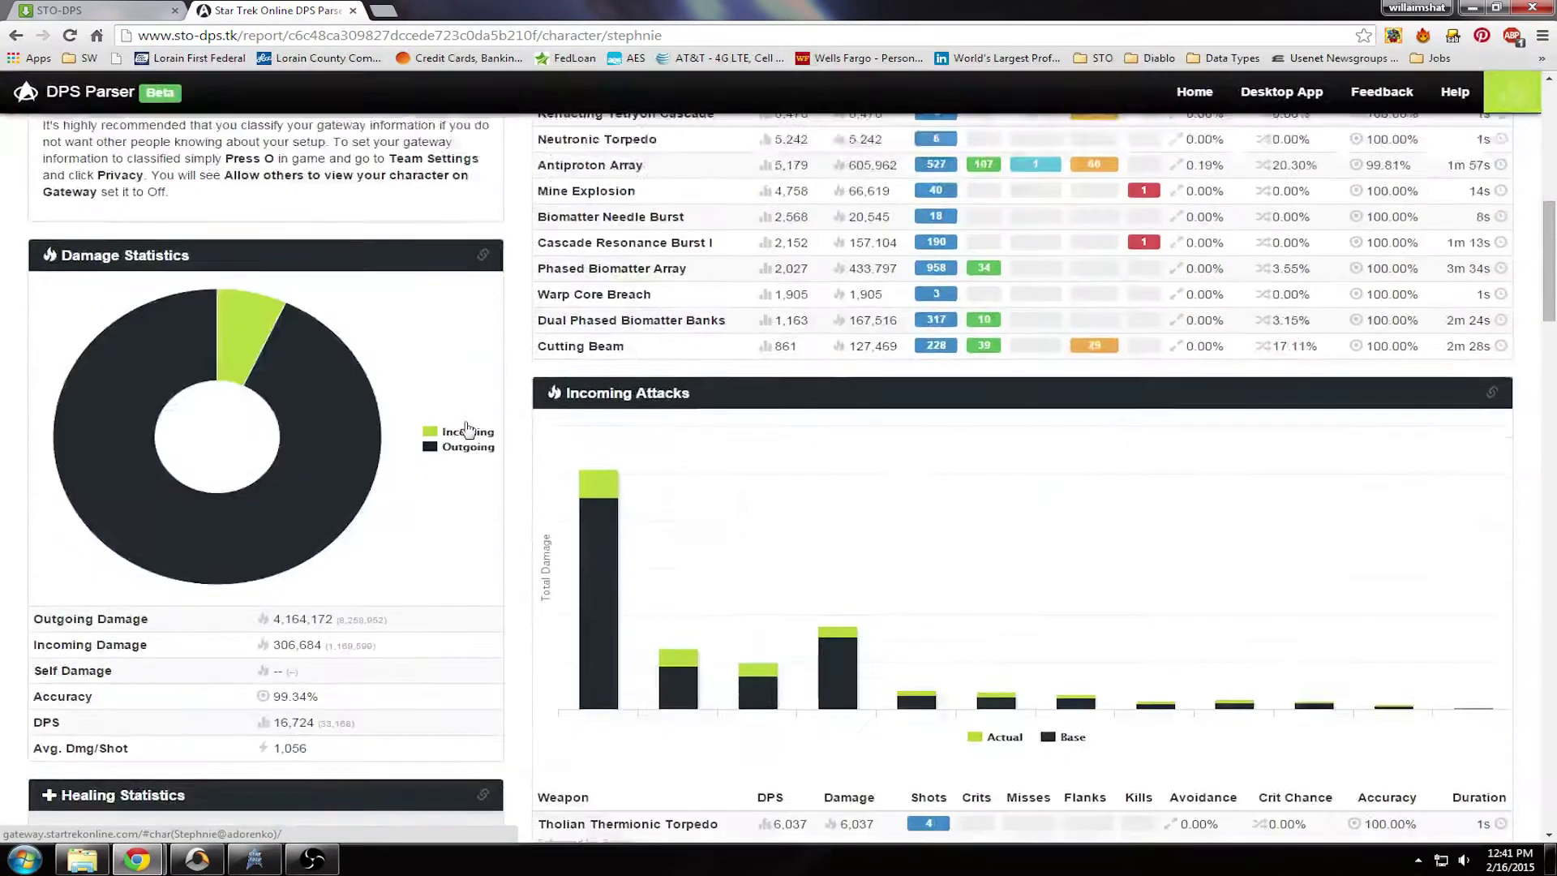
scroll(951, 425, down, 12)
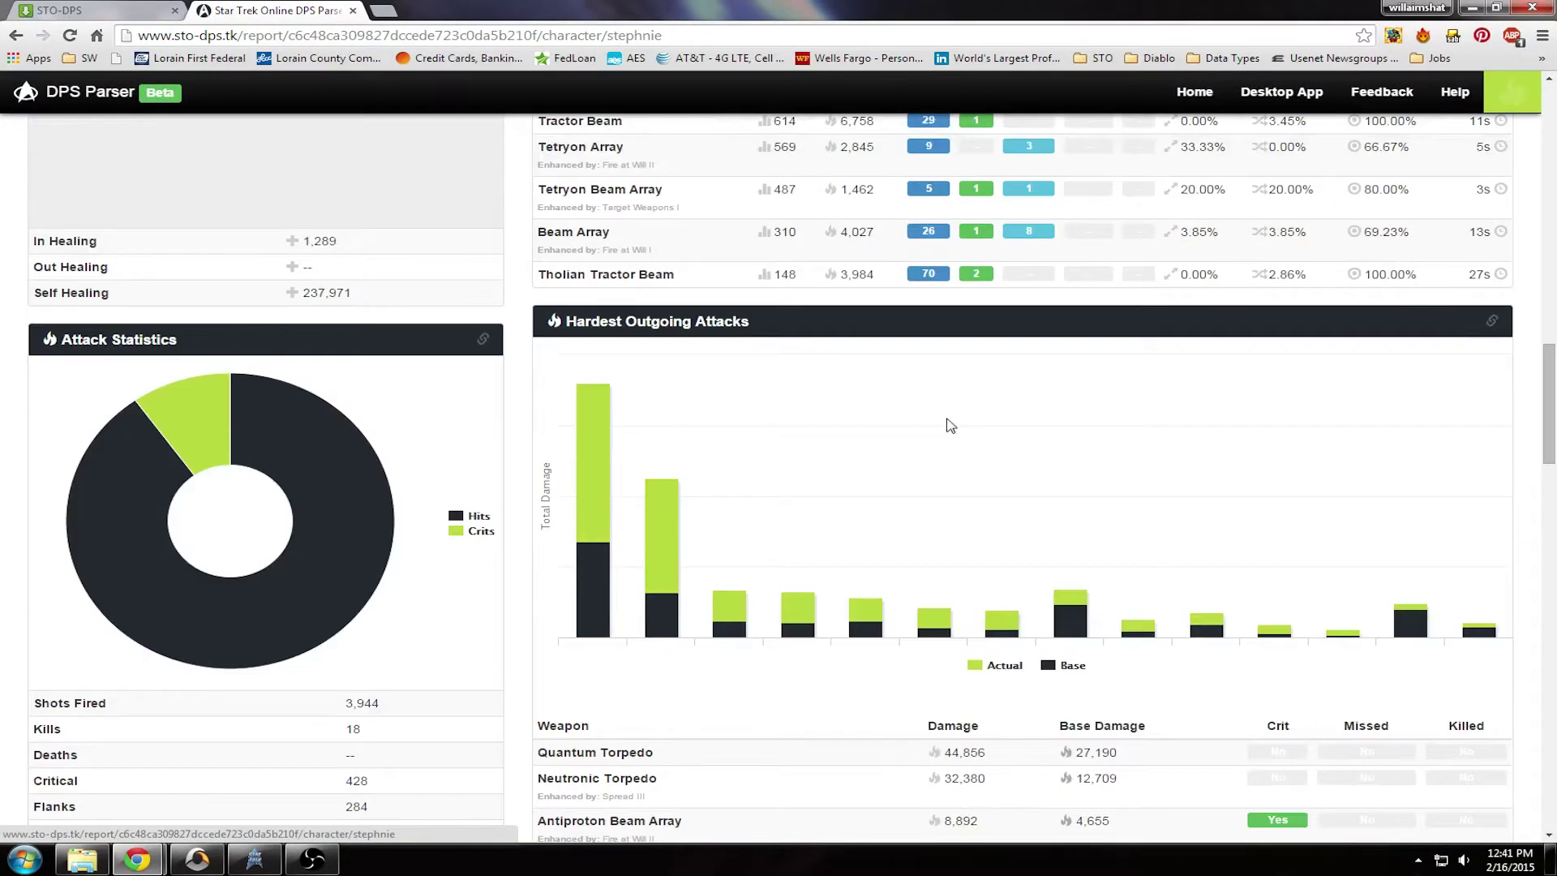
scroll(950, 425, down, 20)
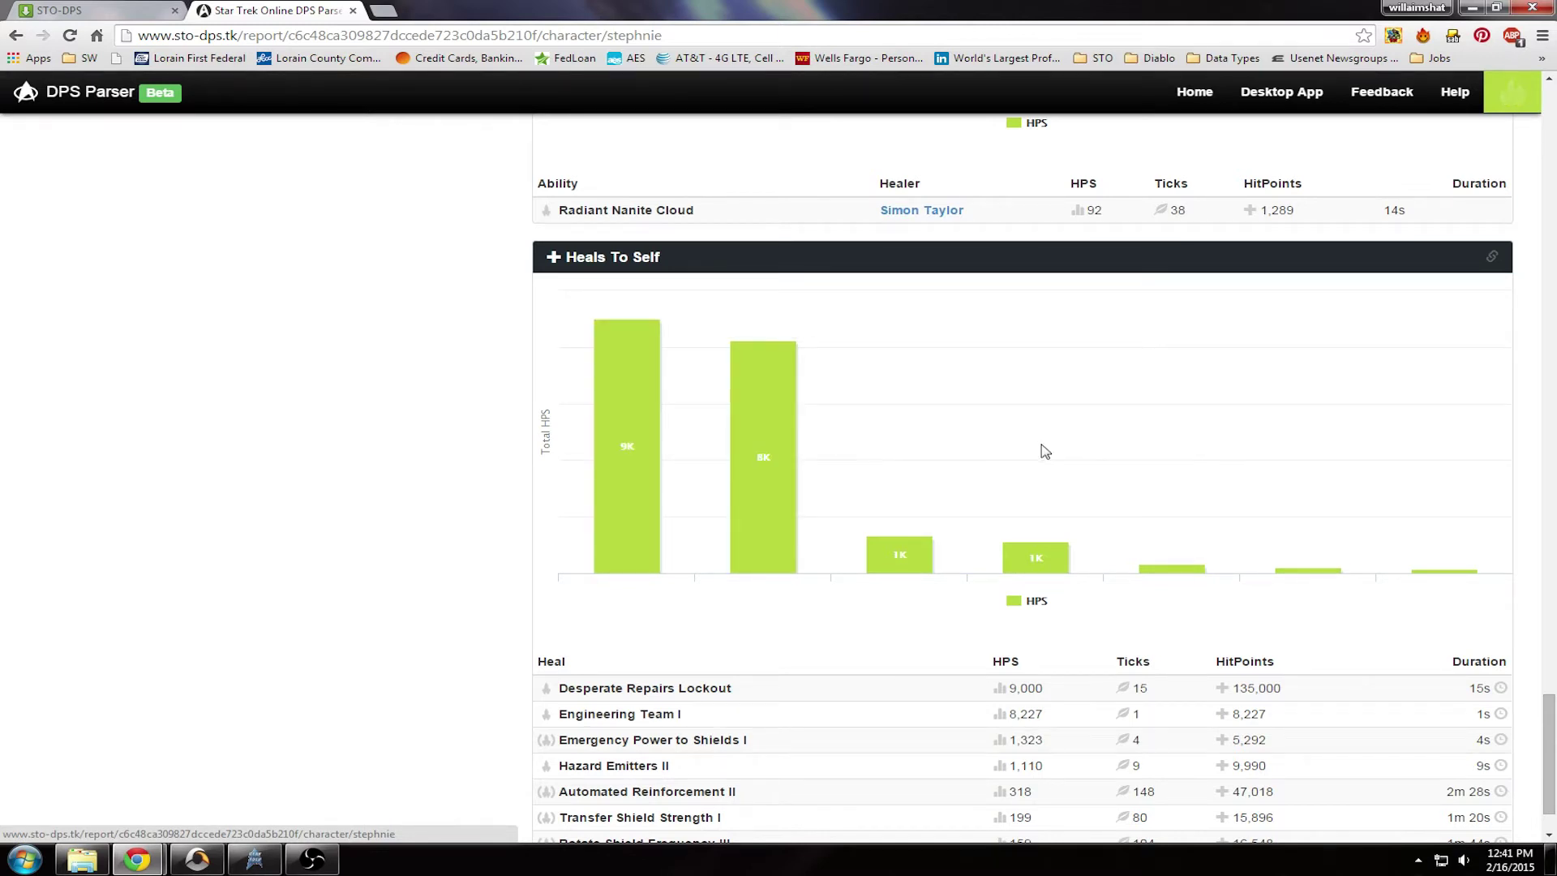
scroll(1046, 452, down, 1)
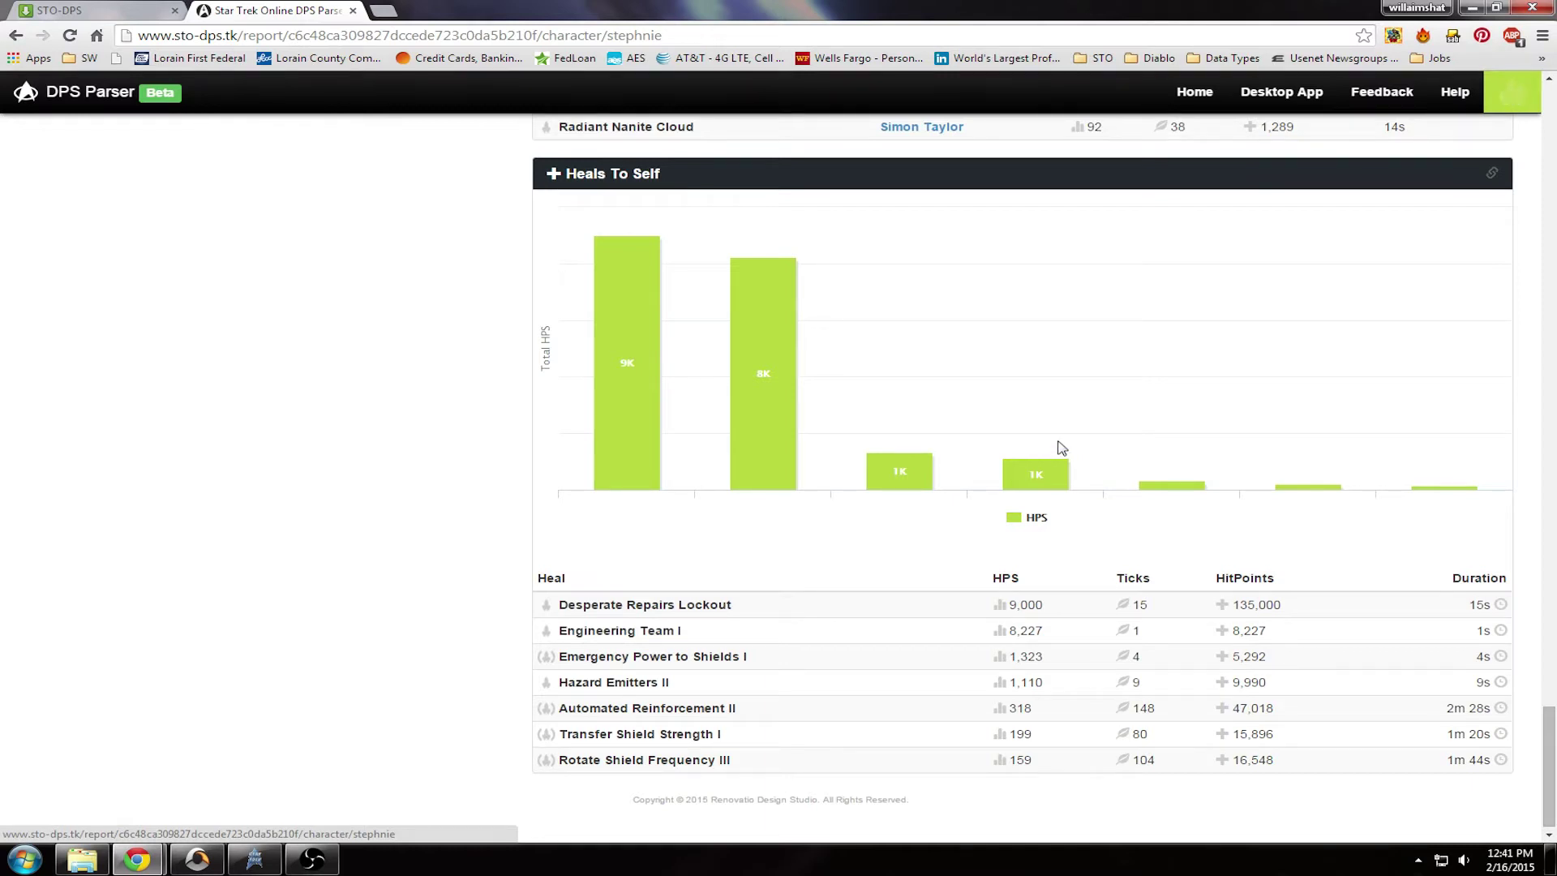
mouse_move(780, 417)
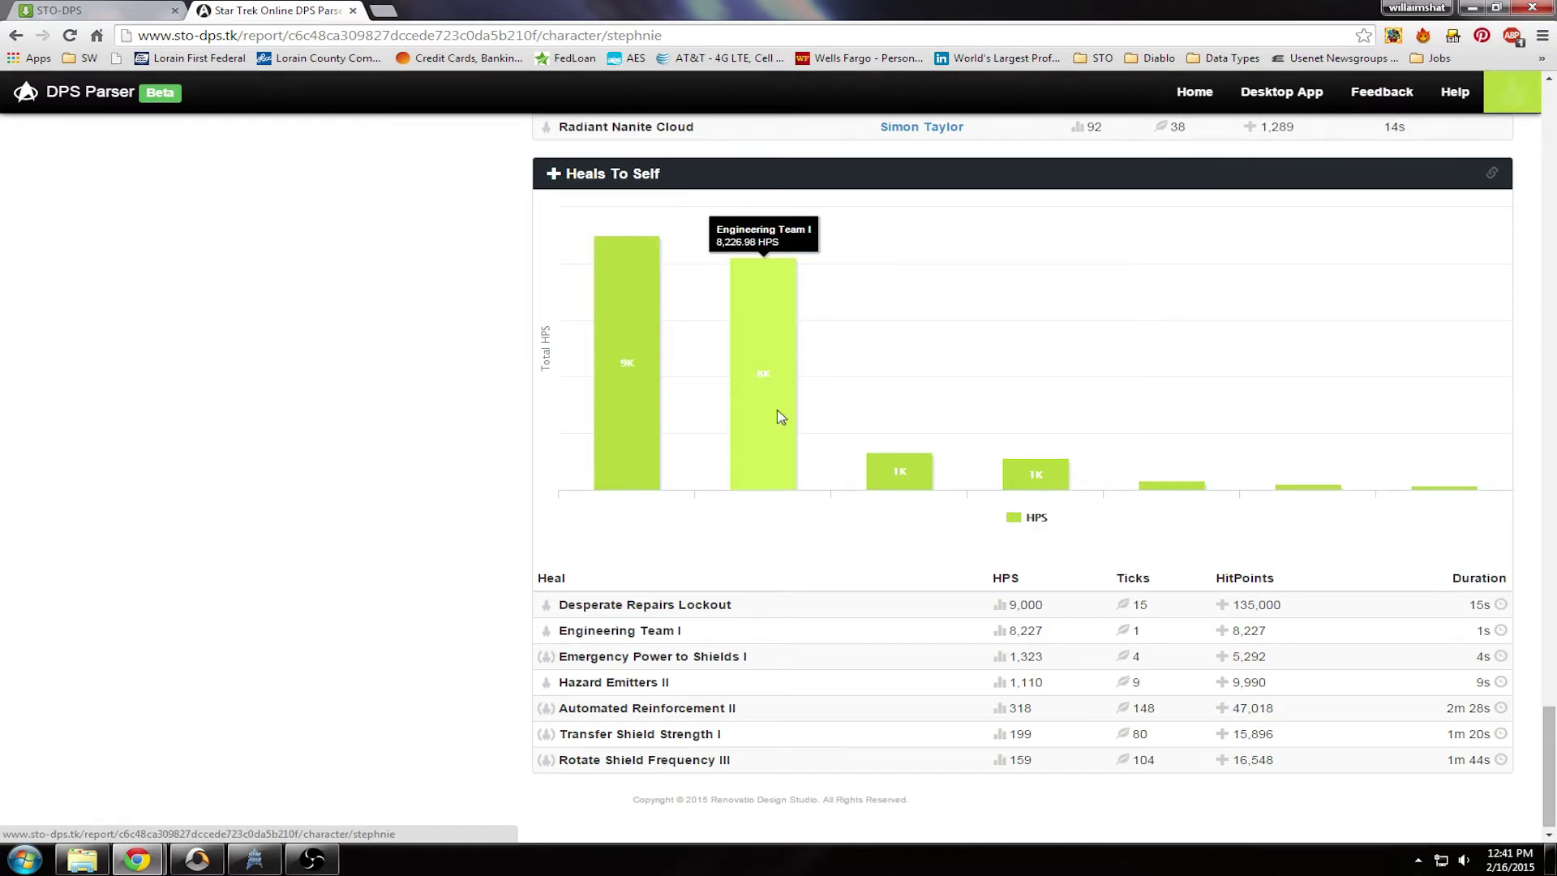
mouse_move(648, 407)
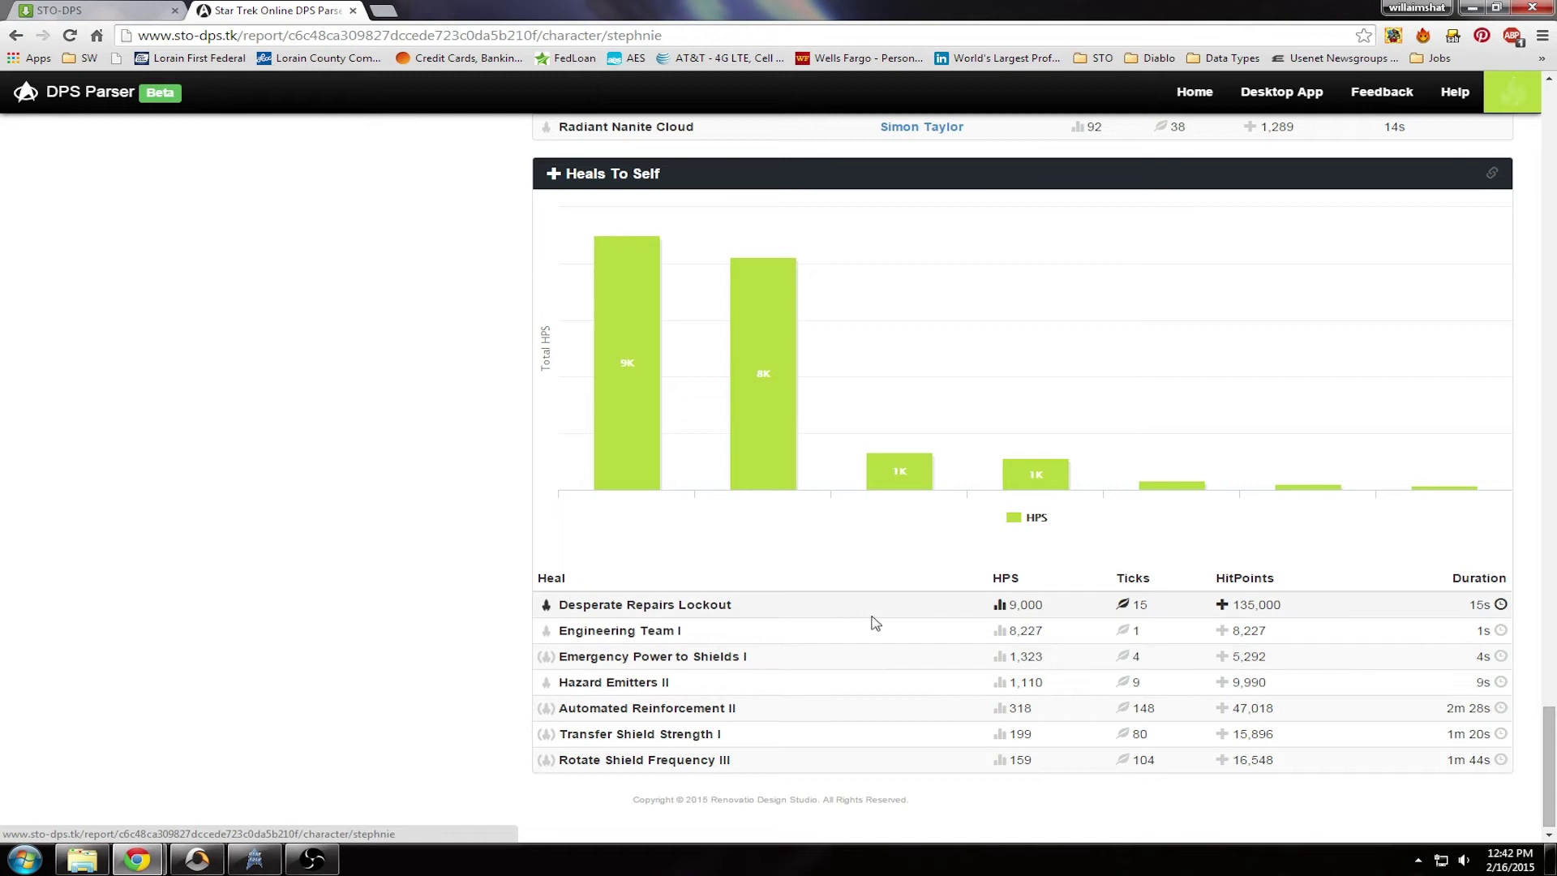
- Examine the Heals From Others chart, the Hardest Incoming Attacks section and the Incoming Shield vs Hull Damage chart
scroll(873, 624, down, 1)
scroll(839, 652, up, 8)
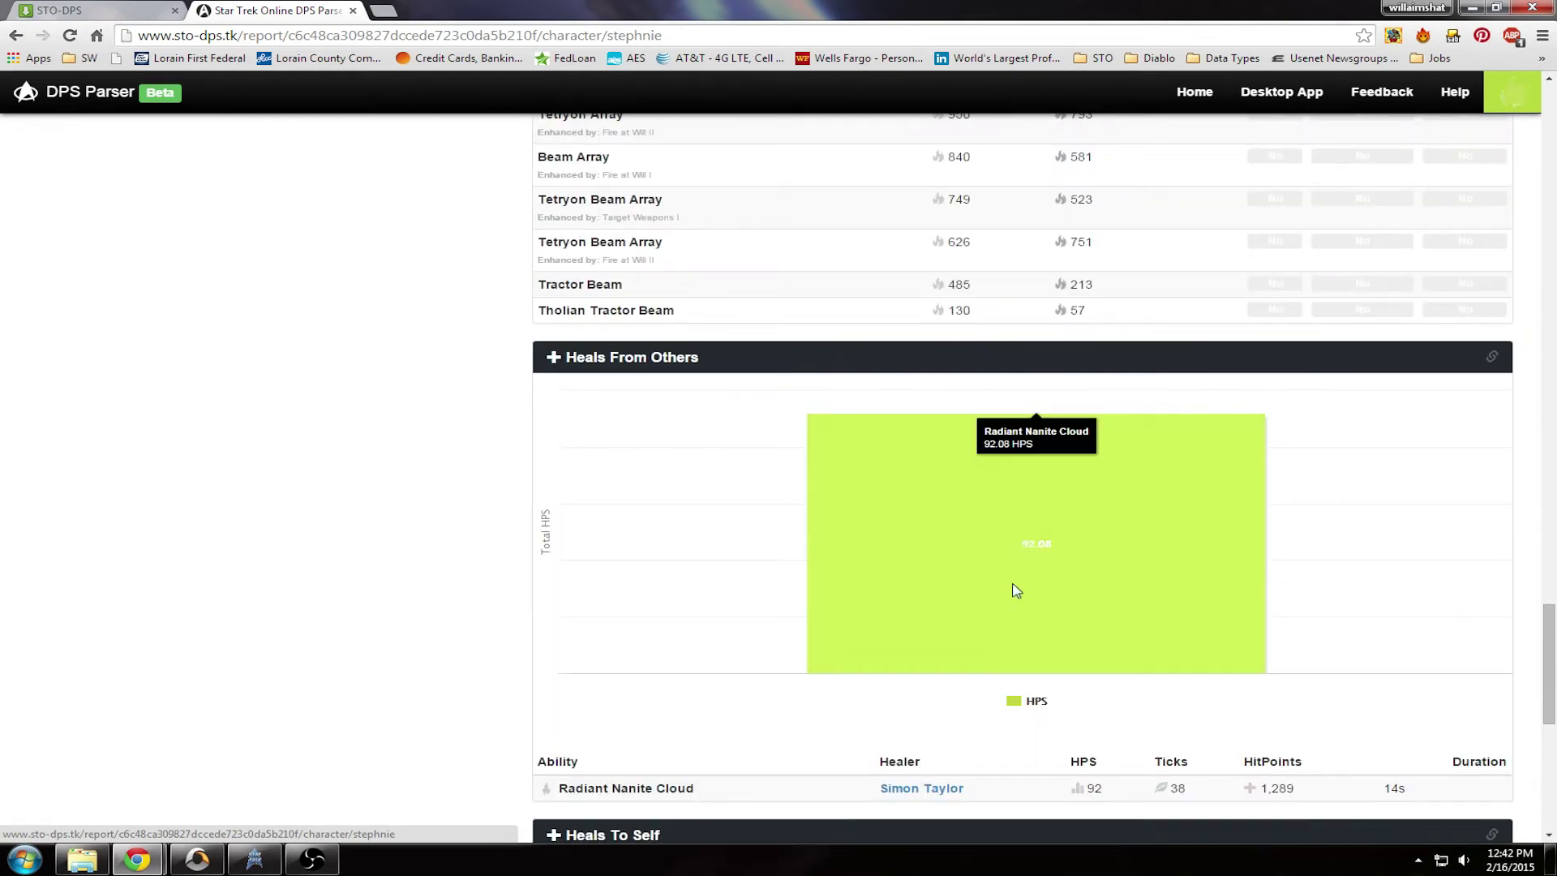
mouse_move(1014, 590)
scroll(1006, 580, up, 4)
scroll(989, 786, down, 2)
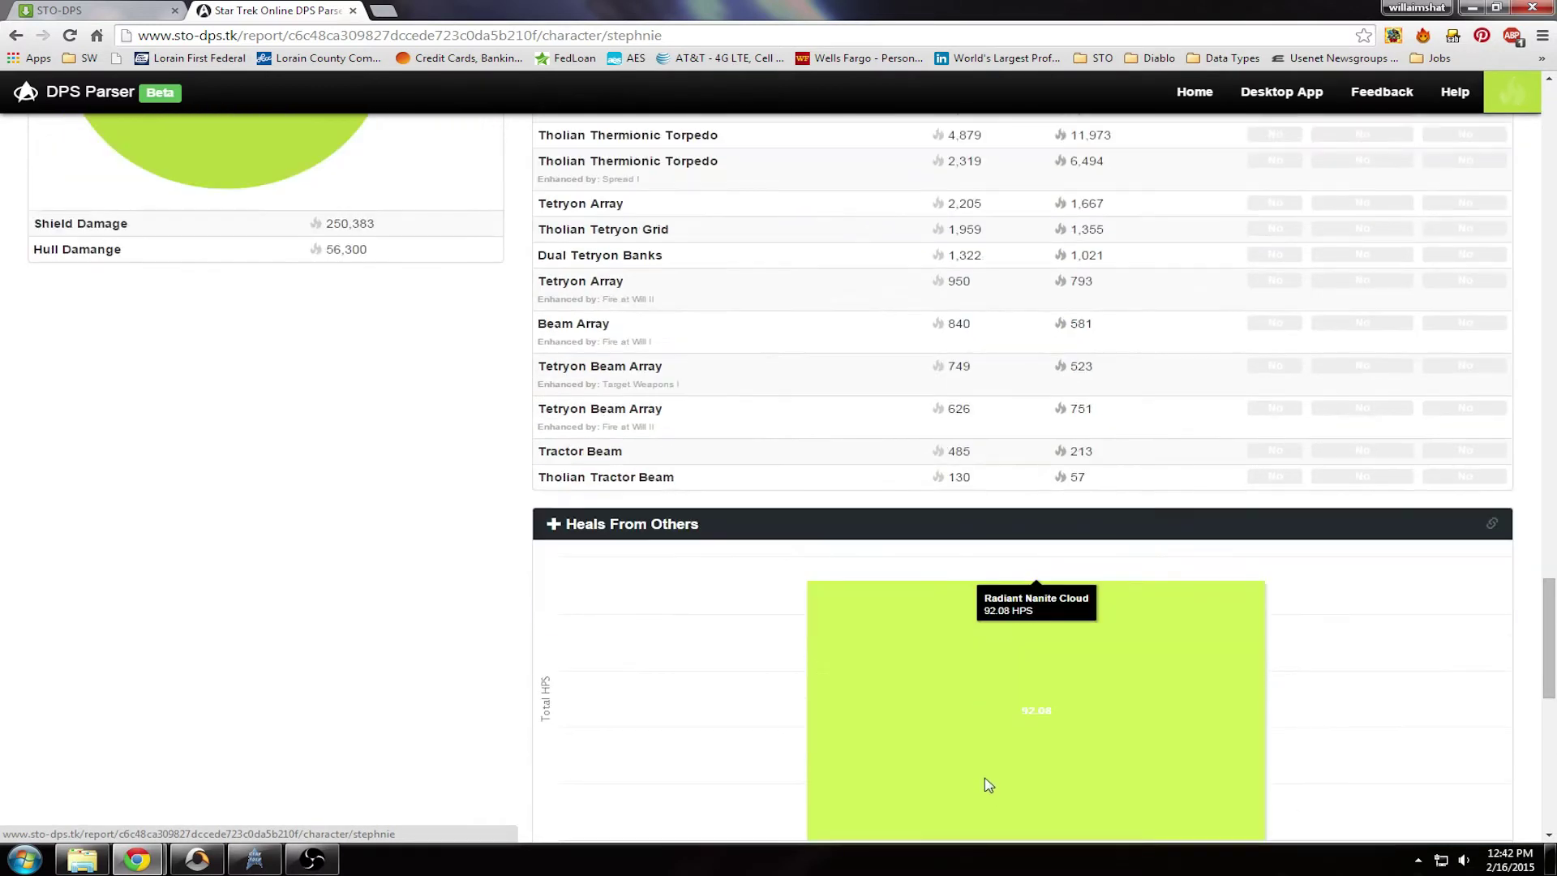
scroll(988, 781, up, 7)
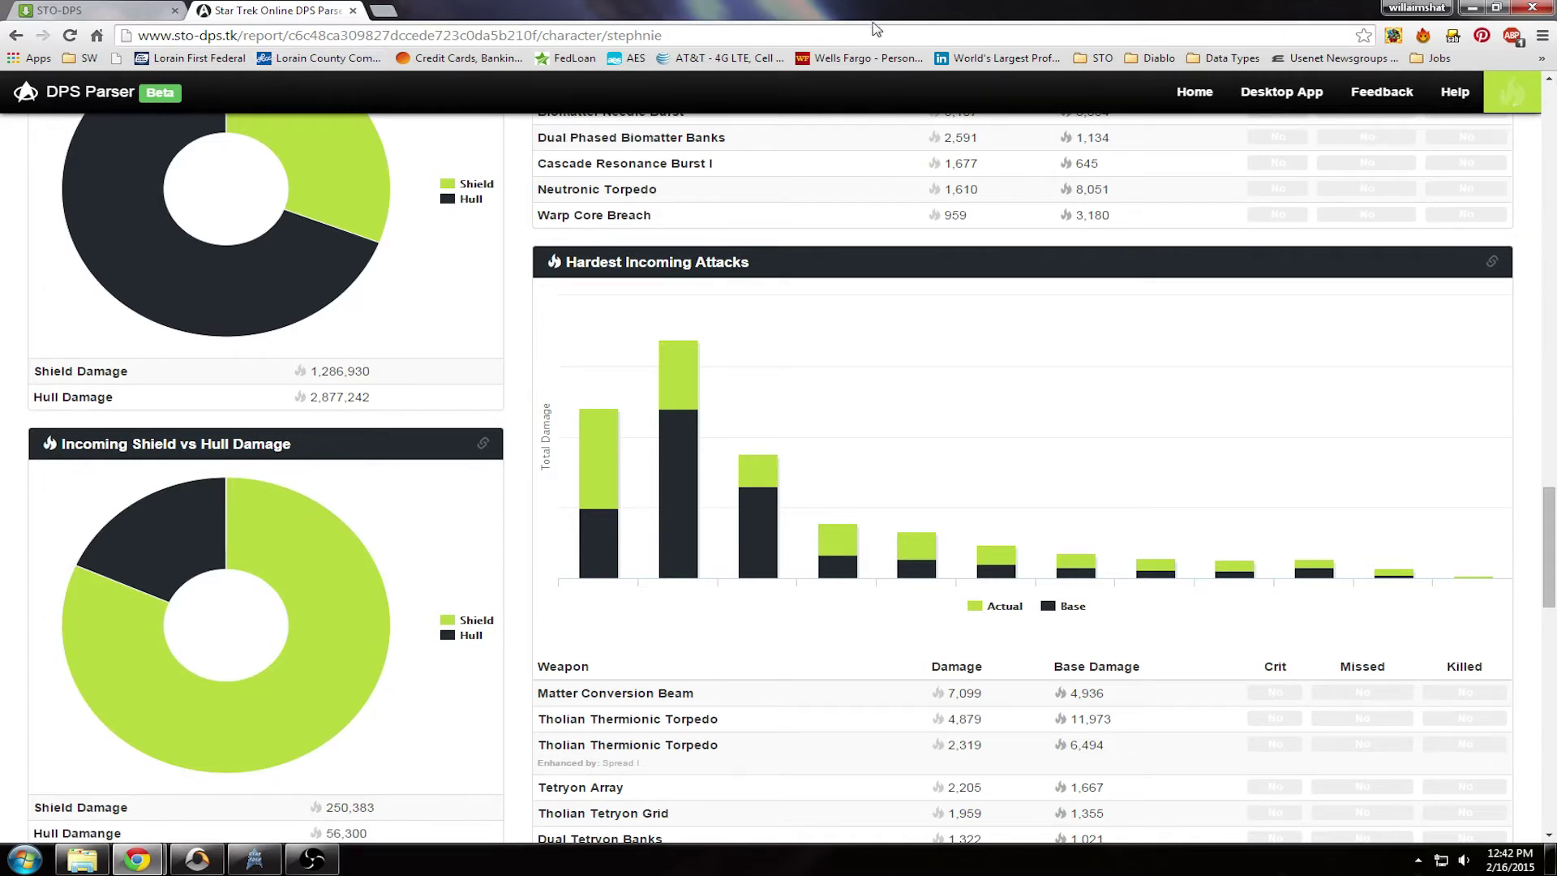
- Minimize the browser, switch to Star Trek Online and dismiss the prompt about setting a new course
click(1472, 8)
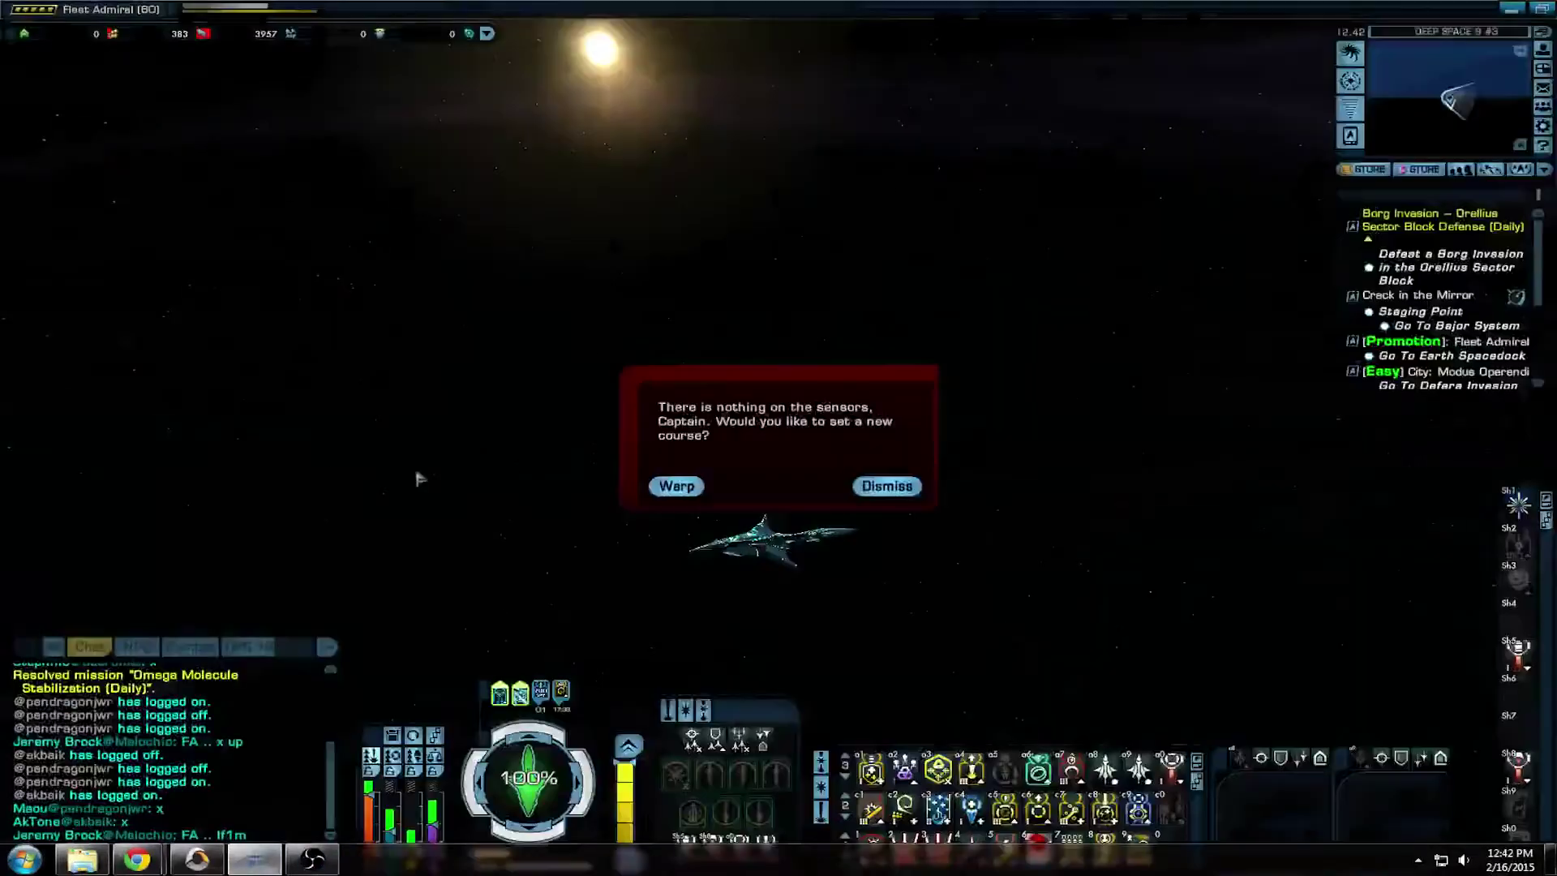
click(254, 859)
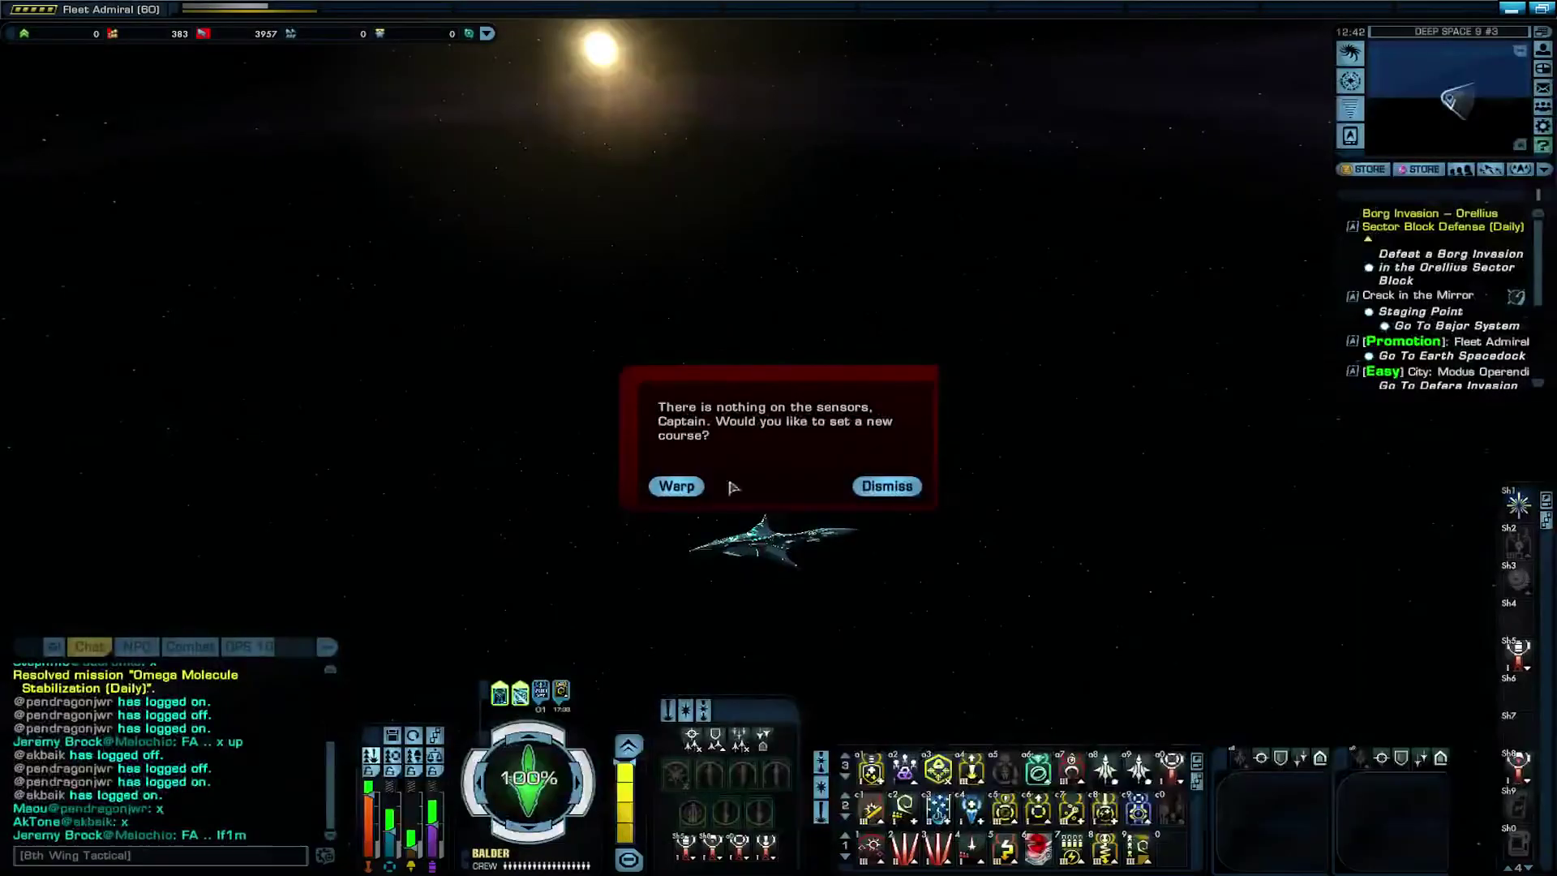
click(876, 489)
key(q)
key(q)
key(q)
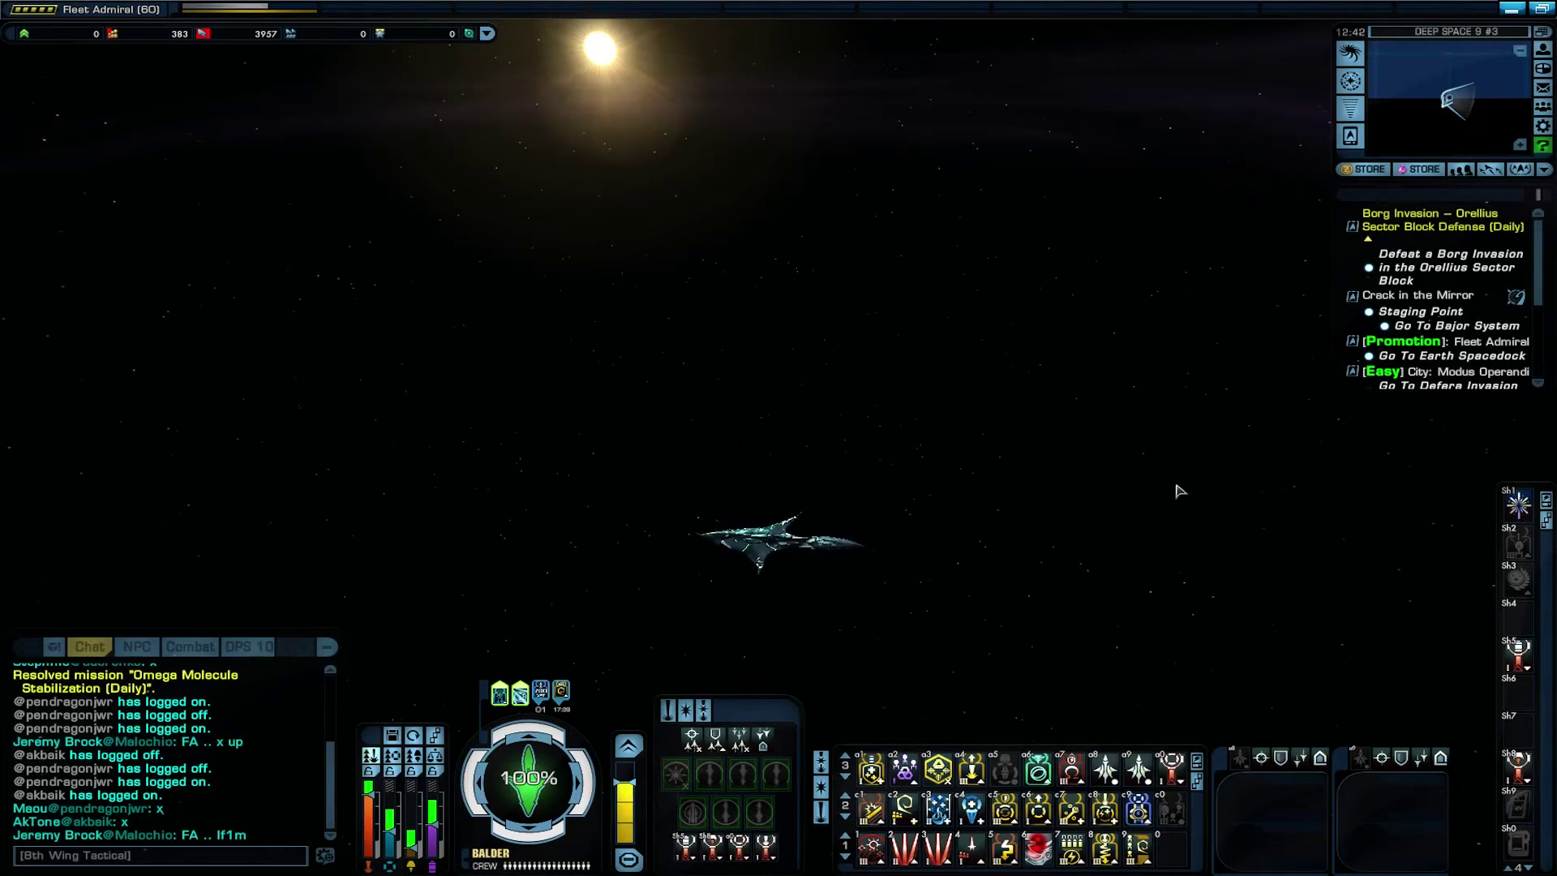
- Engage the queued Infected: The Conduit (Advanced) mission and turn on combat logging with the chat command /CombatLog 1
click(1489, 170)
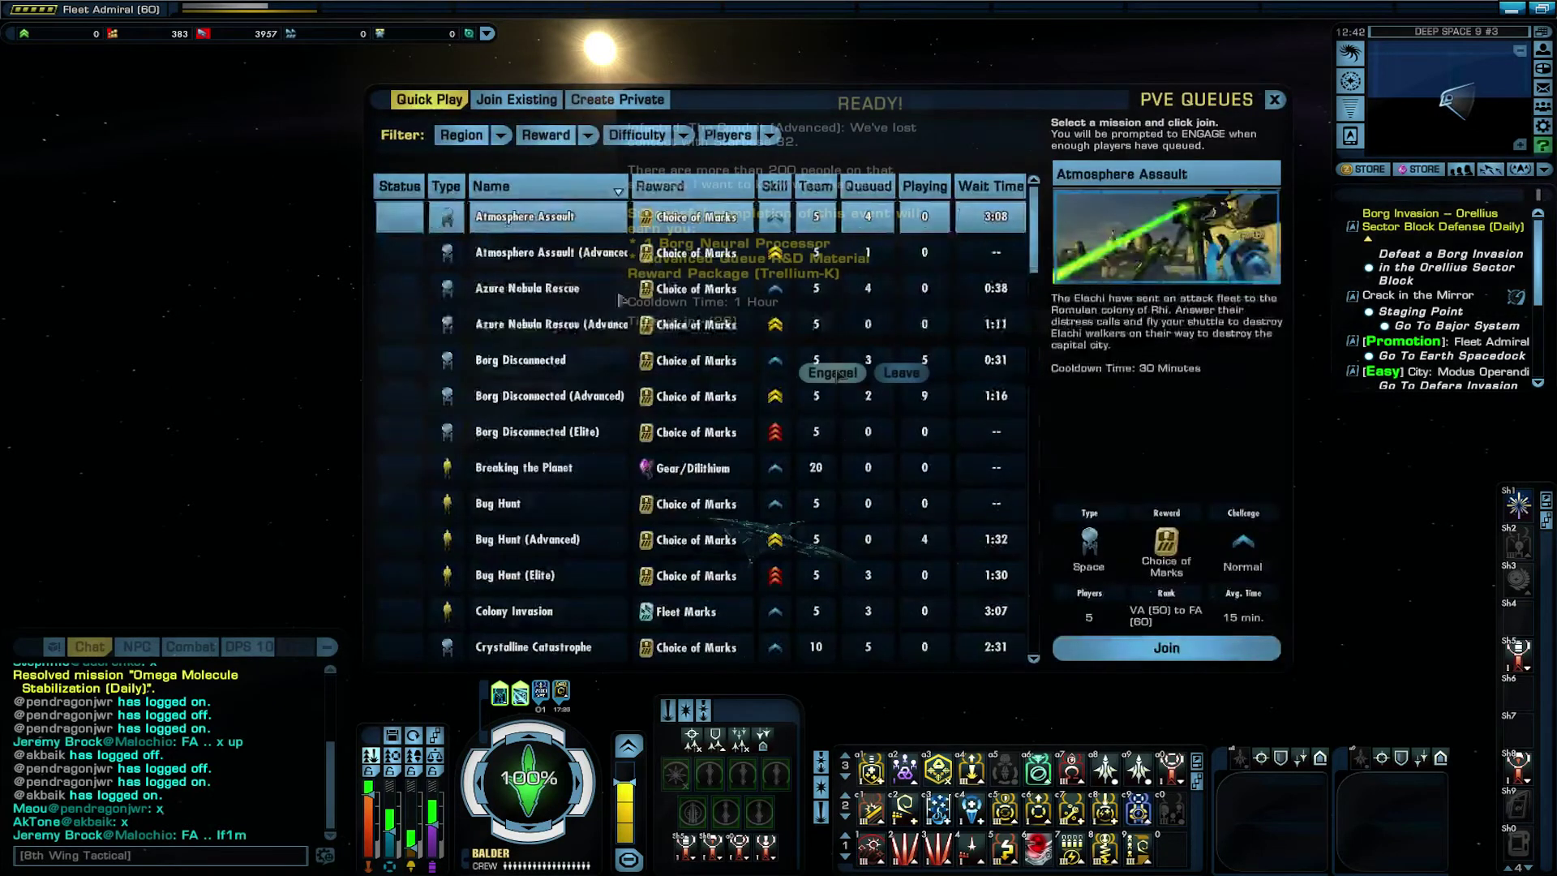
click(833, 373)
text(/com)
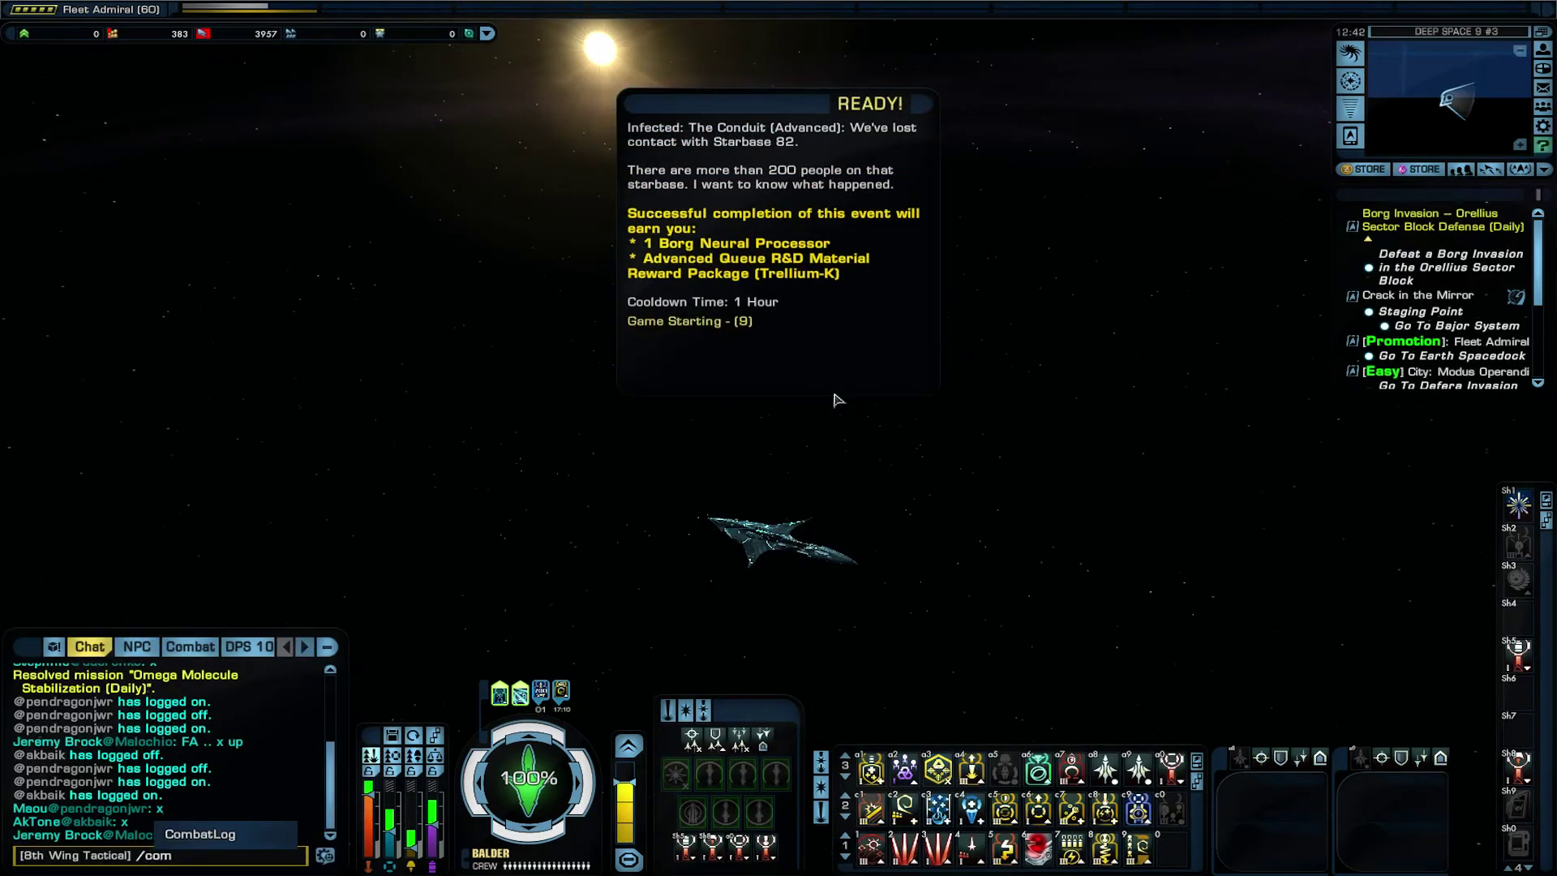
key(Tab)
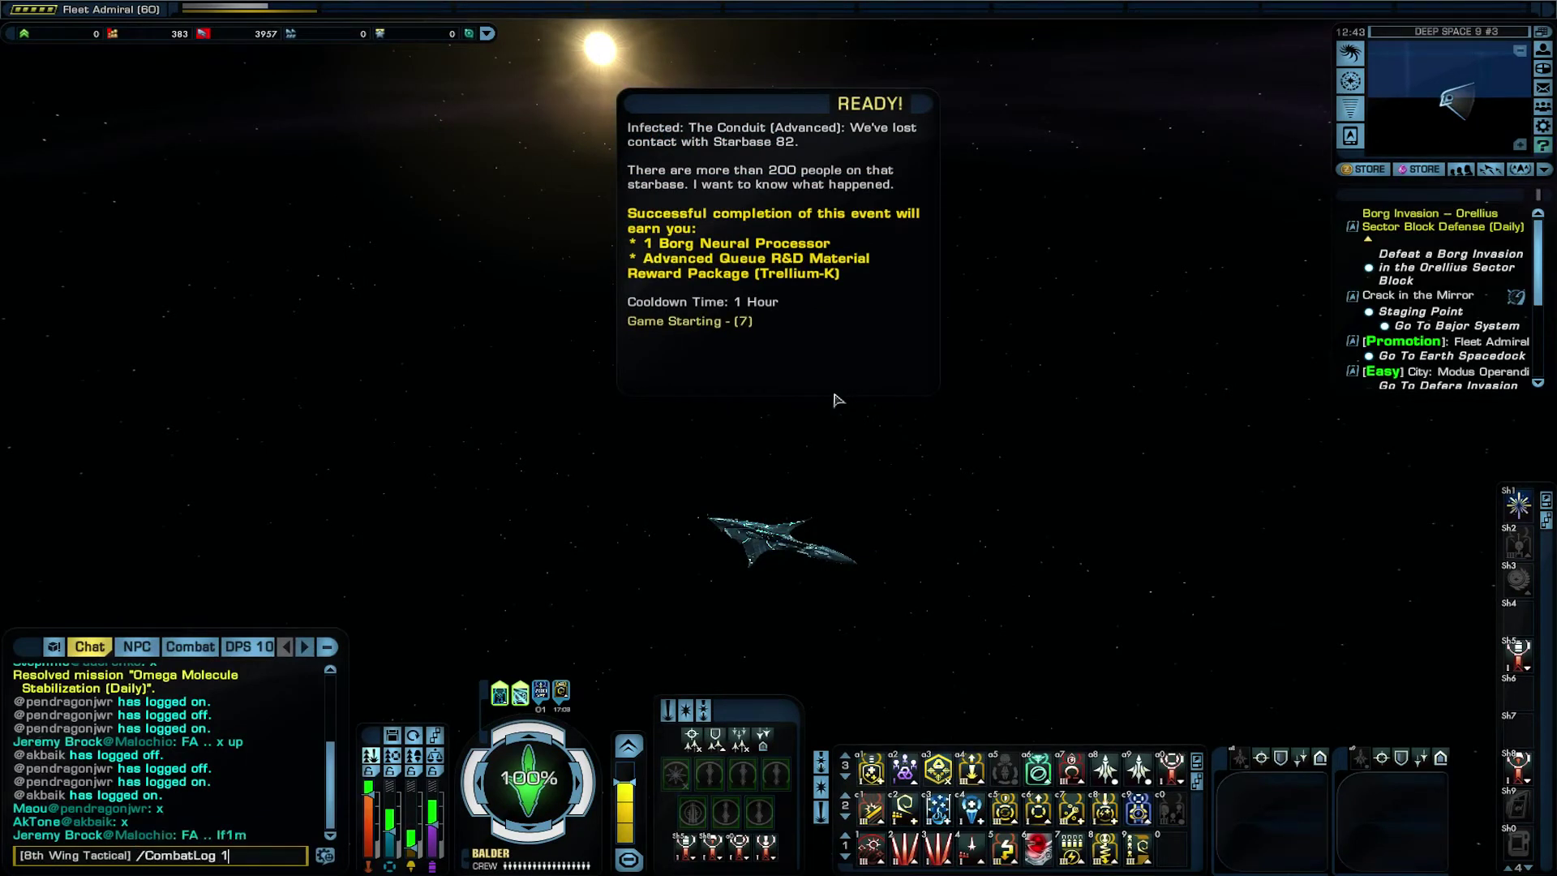
key(Return)
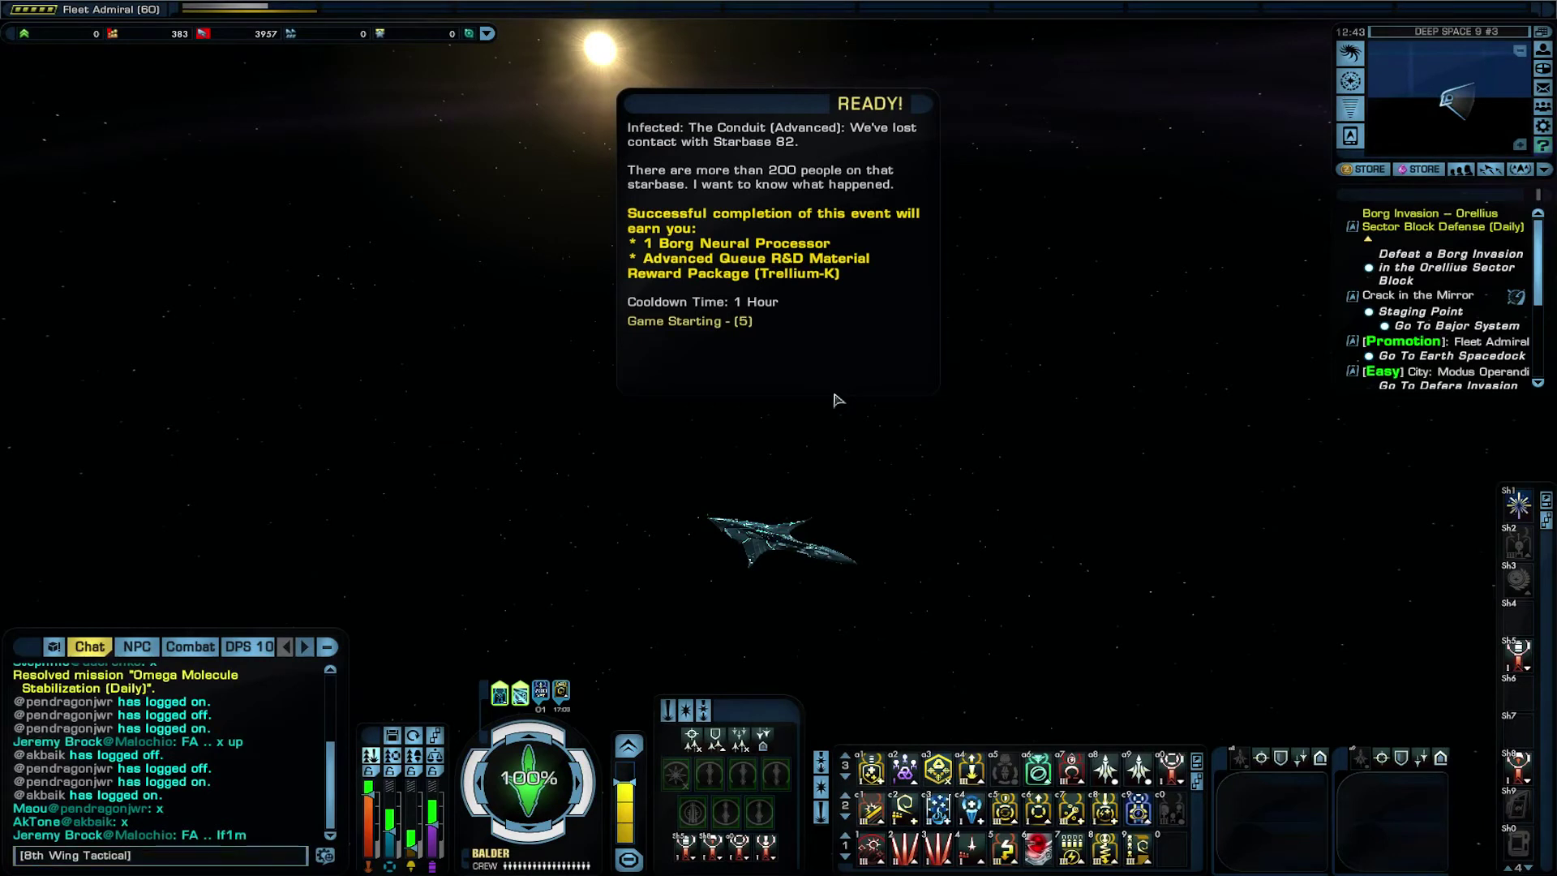
- Fly the ship toward the Borg gateway in the Stop the Flow mission, activate abilities and open fire on the Cube
key(d)
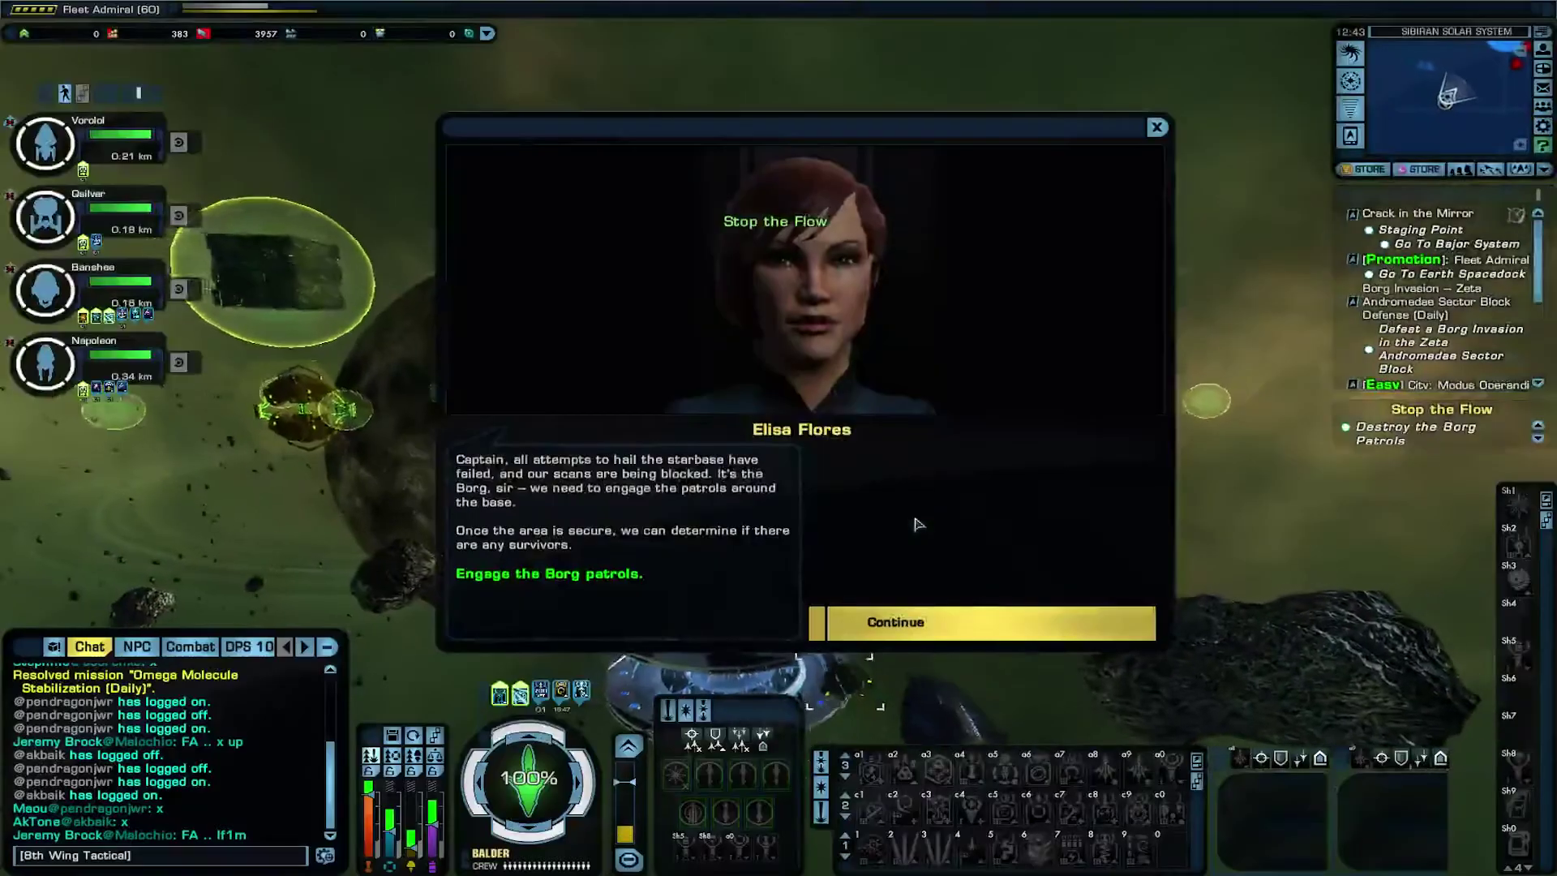
click(895, 622)
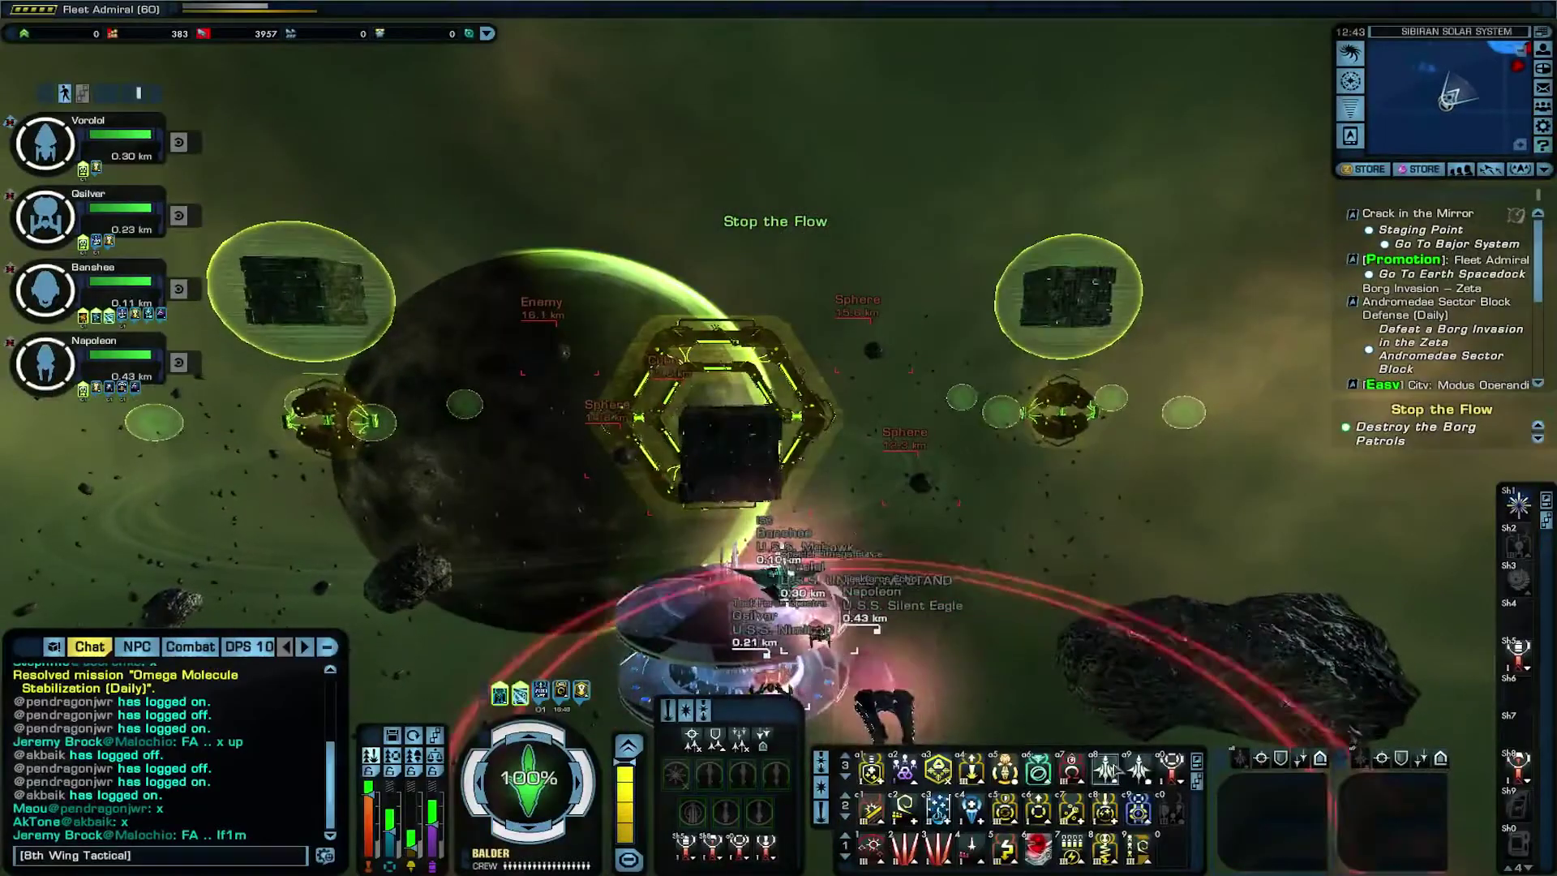
key(alt+9)
key(1)
drag(922, 538, 921, 649)
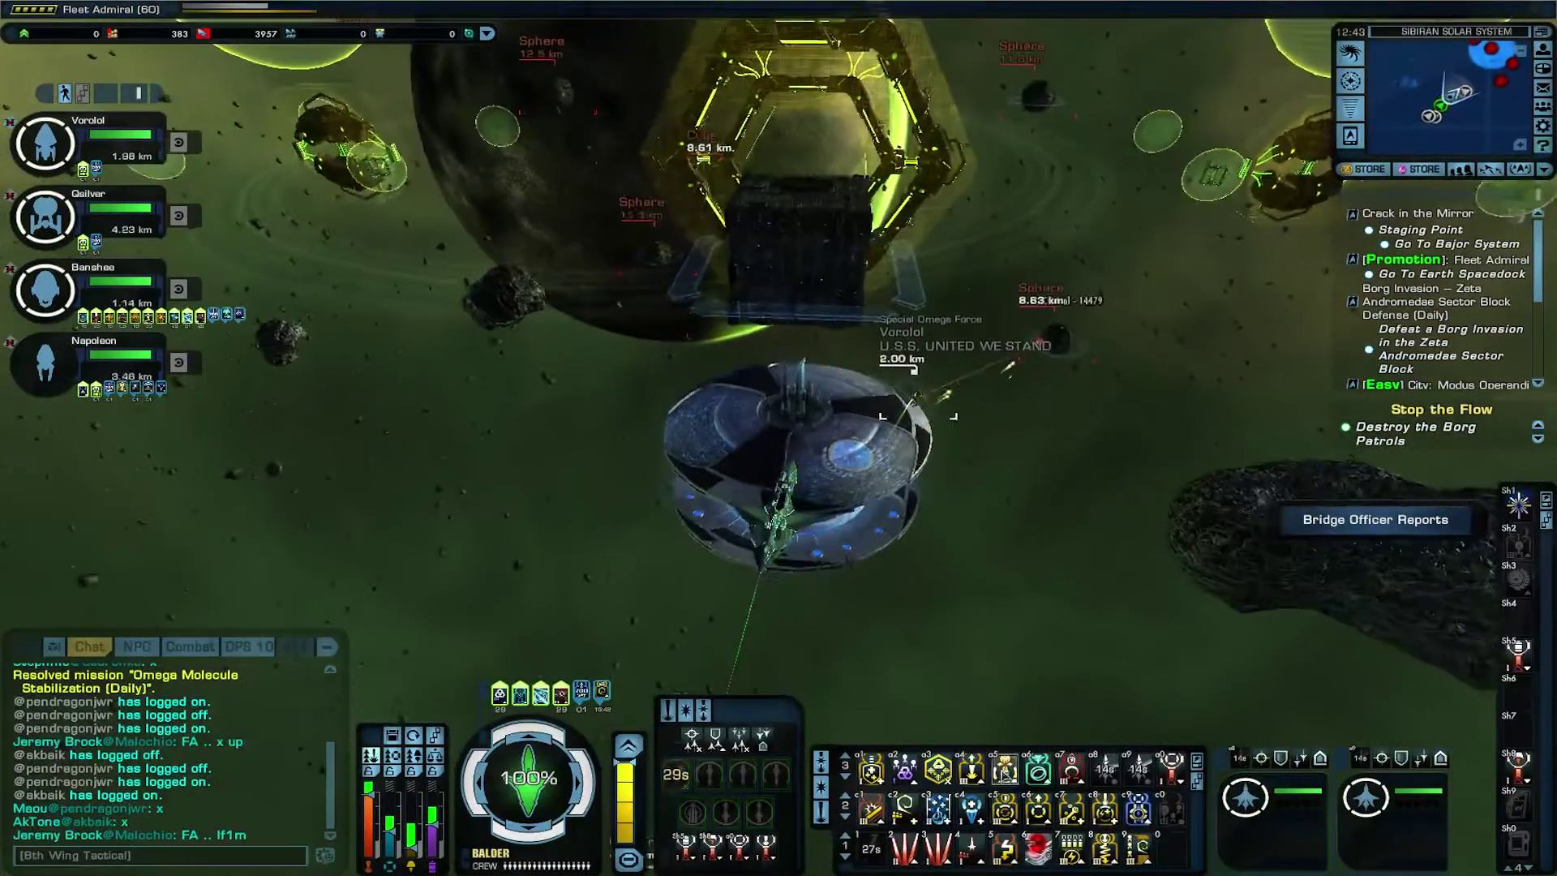
click(1045, 858)
click(814, 265)
key(space)
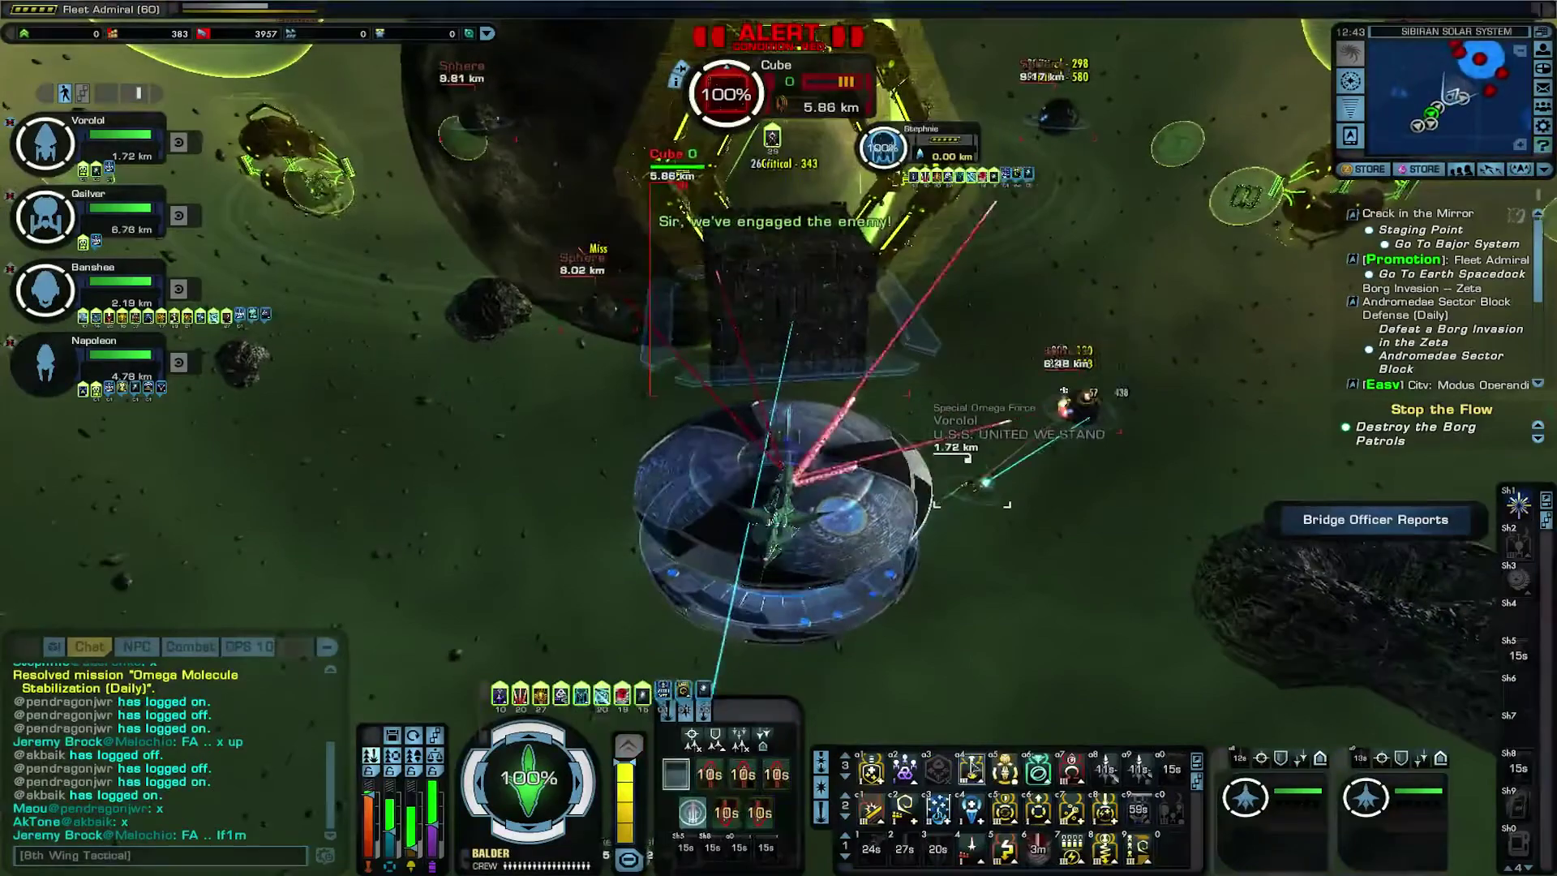
- Attack the Cube near the Borg gateway with ship abilities and weapons until it is destroyed
click(970, 769)
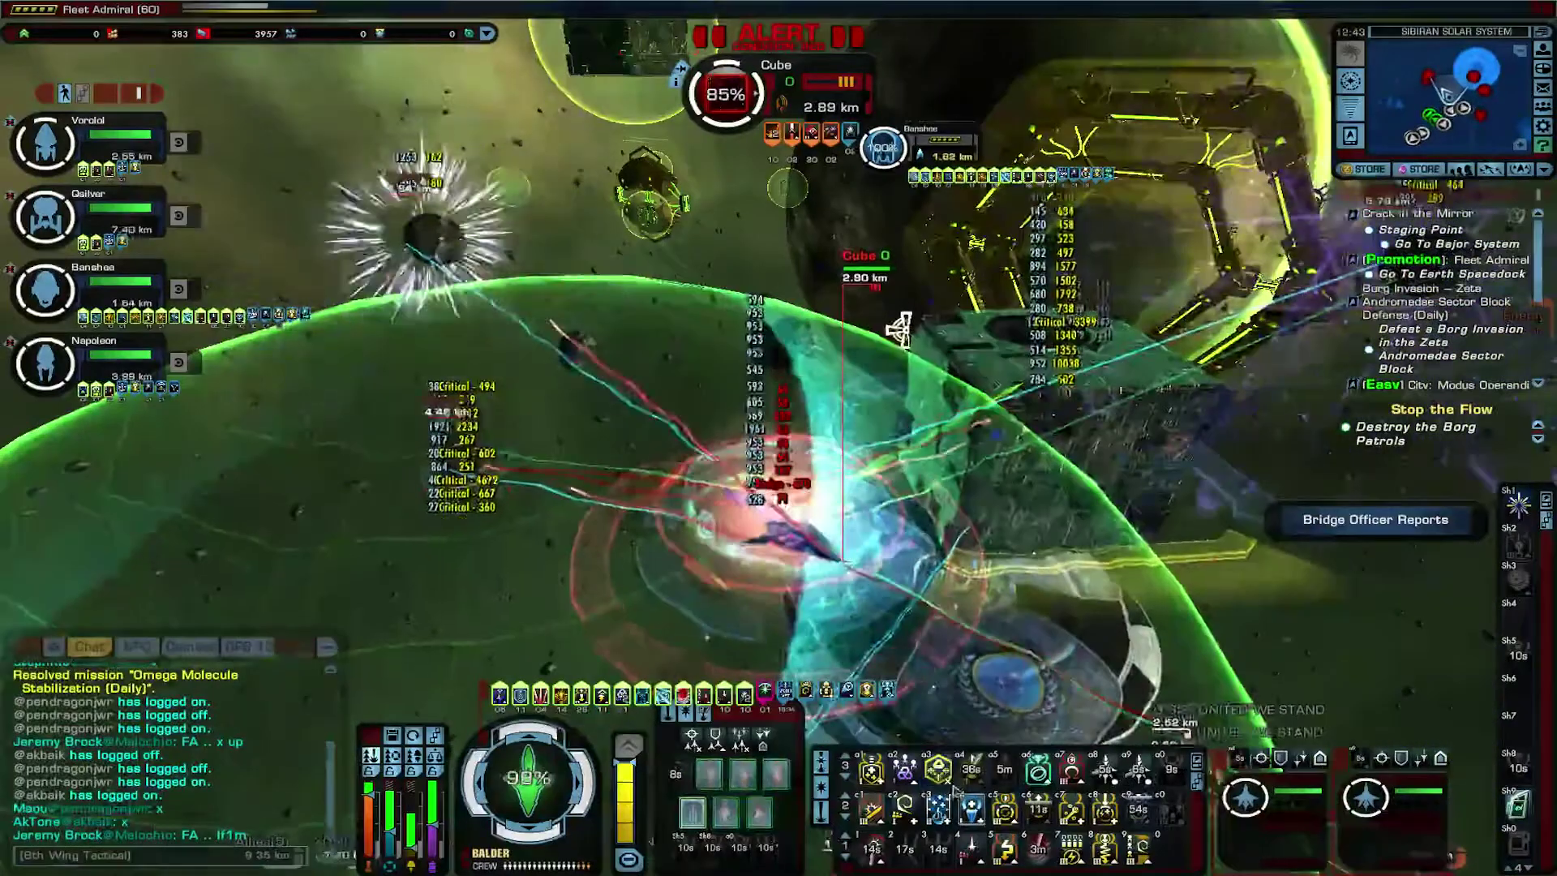
key(4)
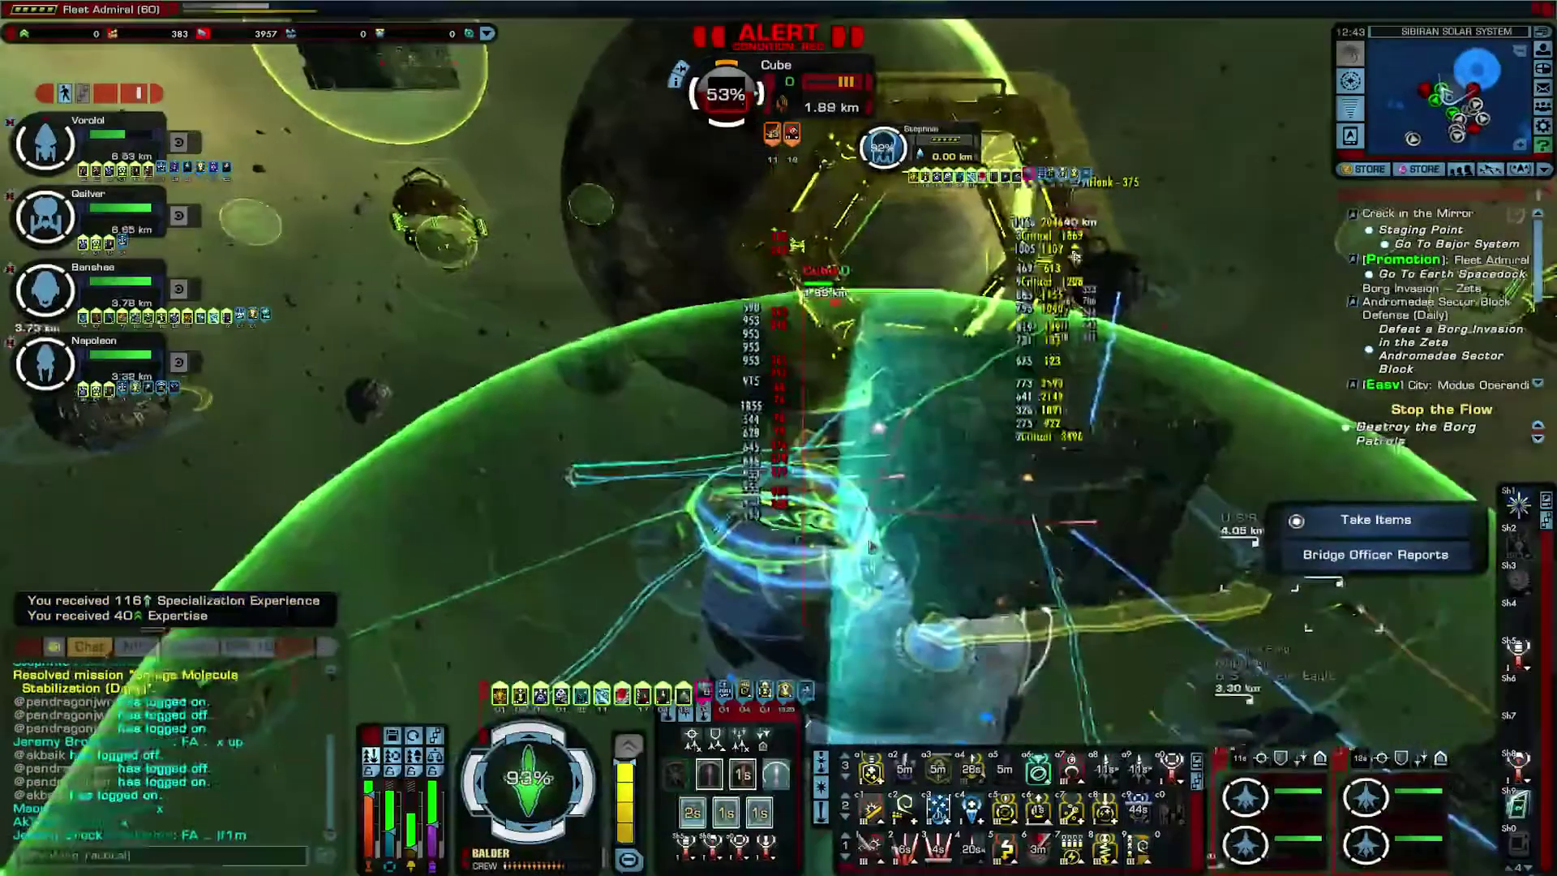
key(1)
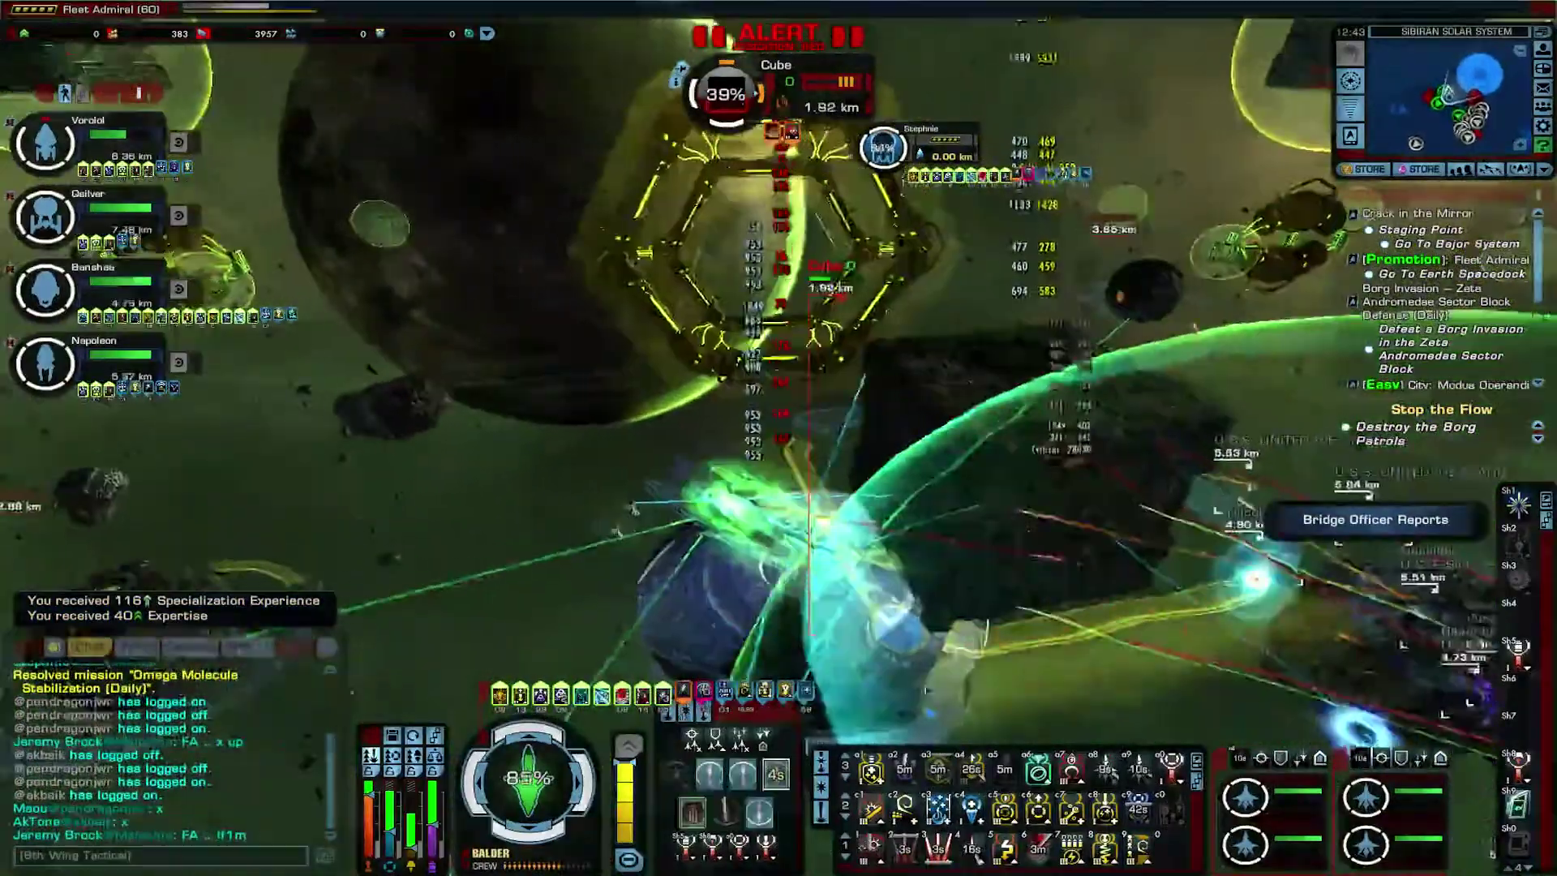
key(space)
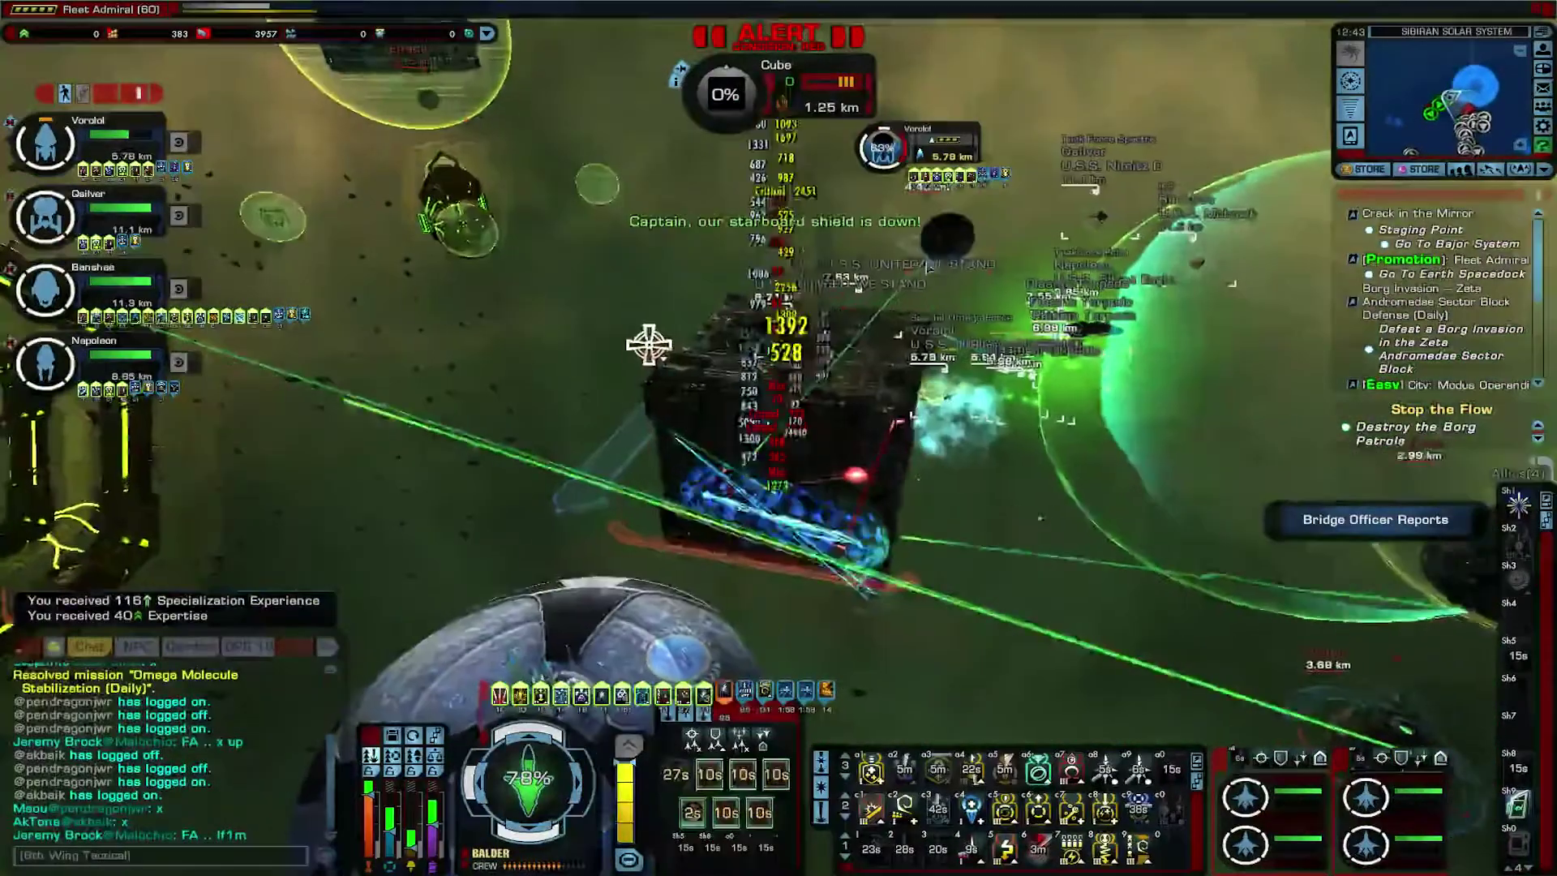
key(space)
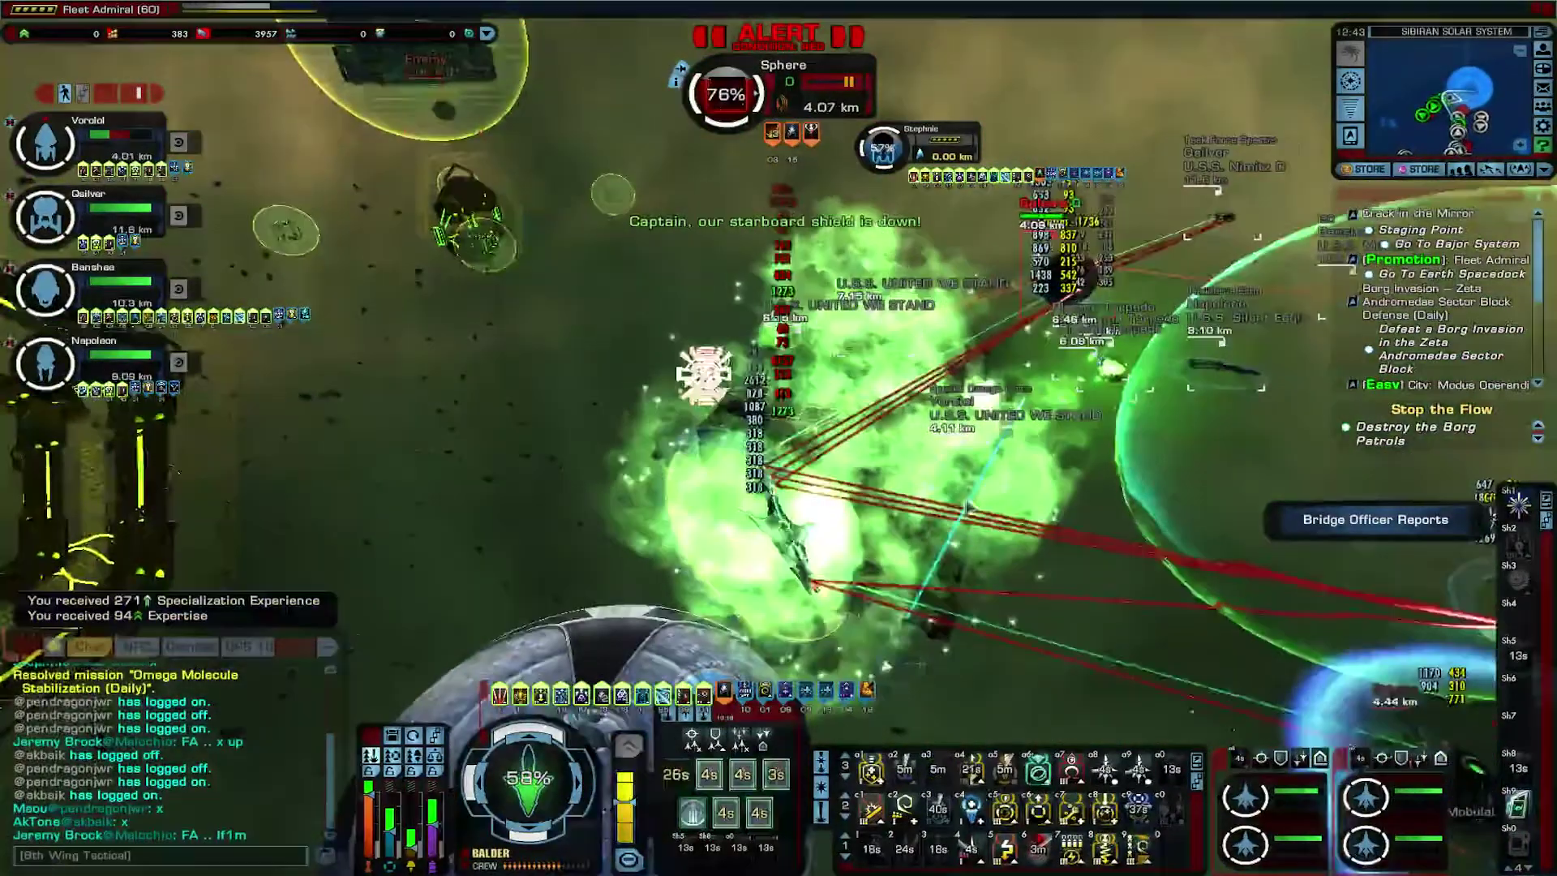
- Fight the Borg Spheres using weapons and bridge officer abilities, and answer the loot roll for the Superior Ground Gear Tech Upgrade
key(ctrl+2)
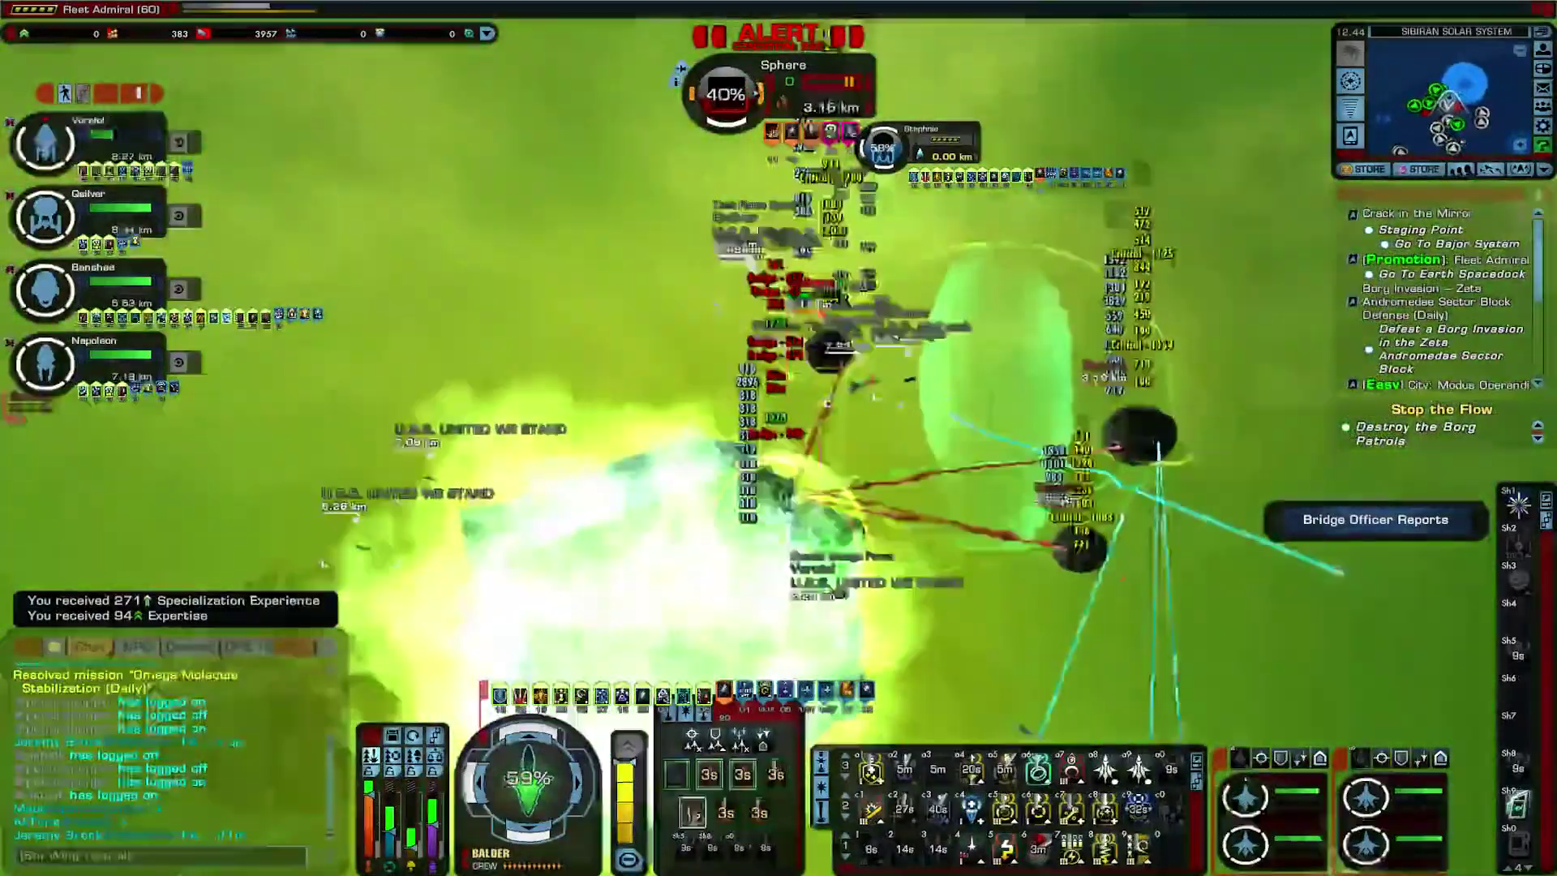
key(ctrl+1)
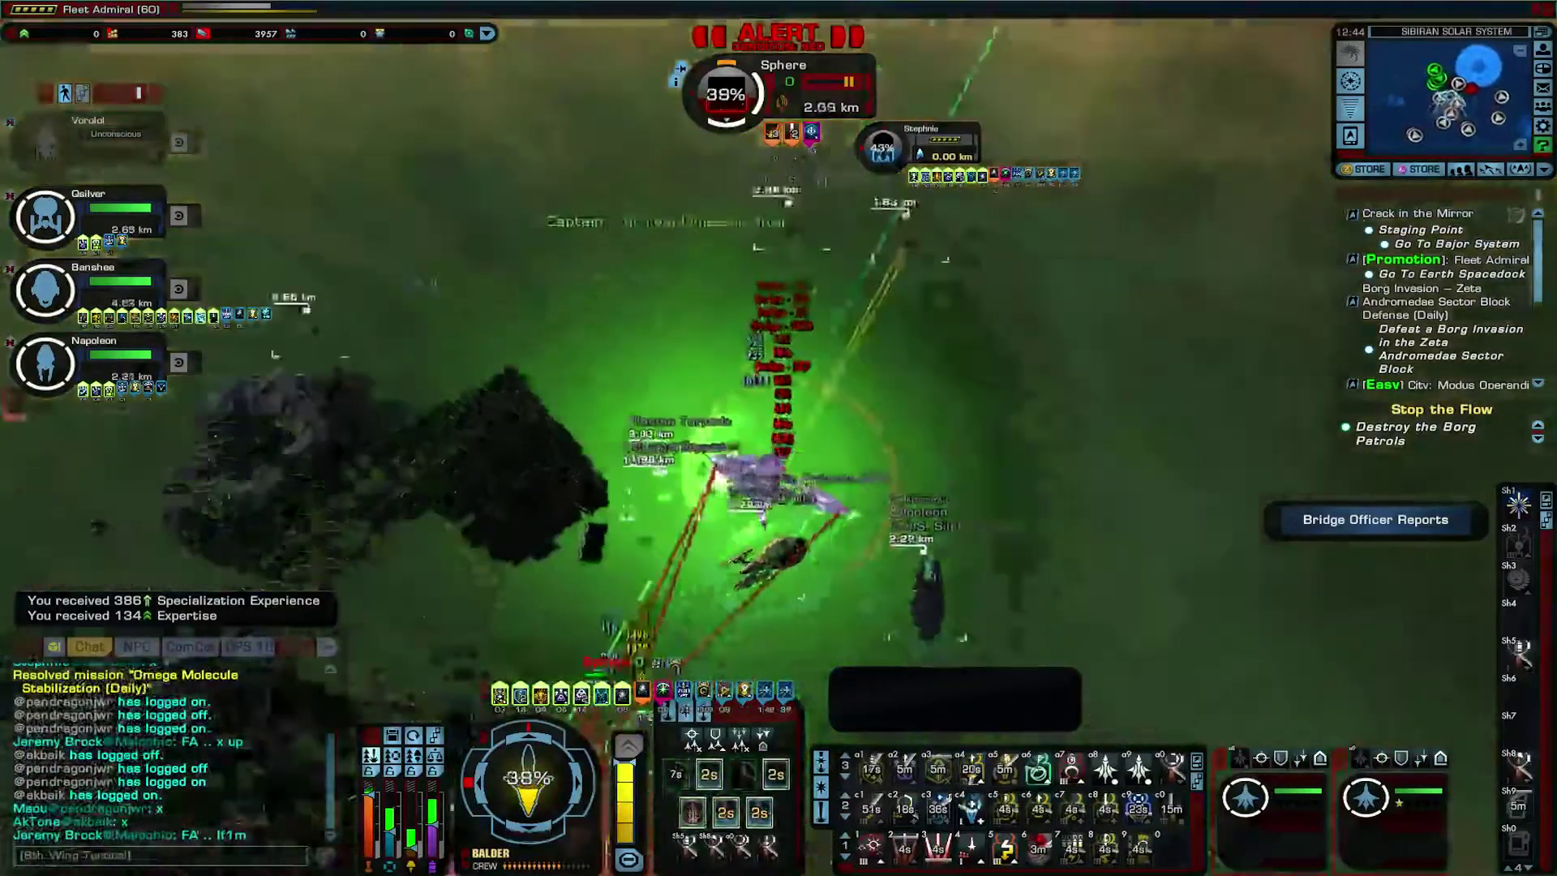
drag(1052, 688, 778, 688)
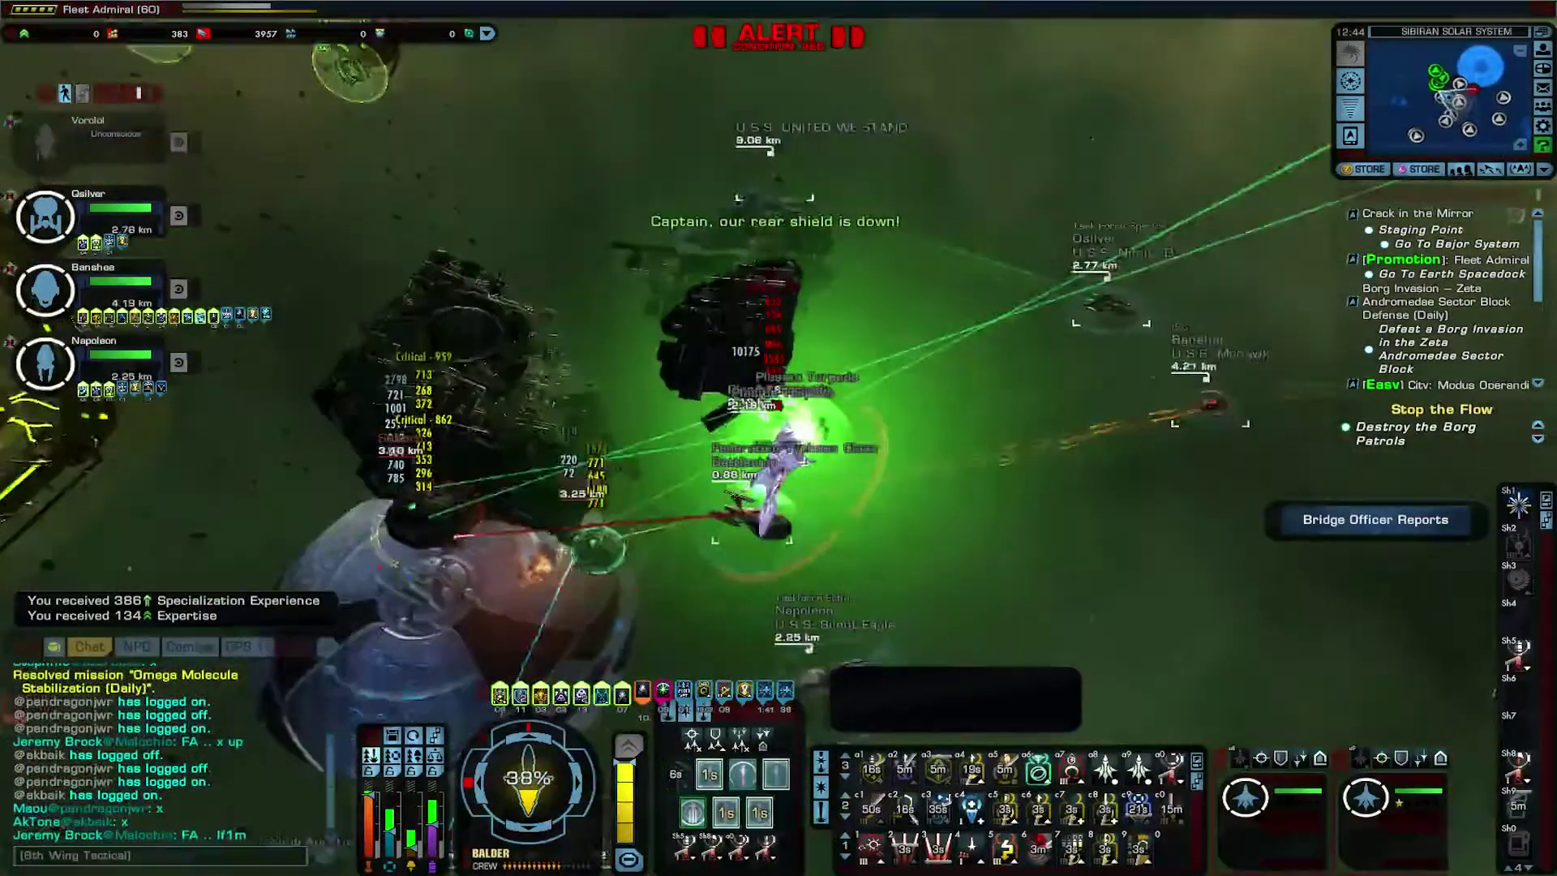
key(space)
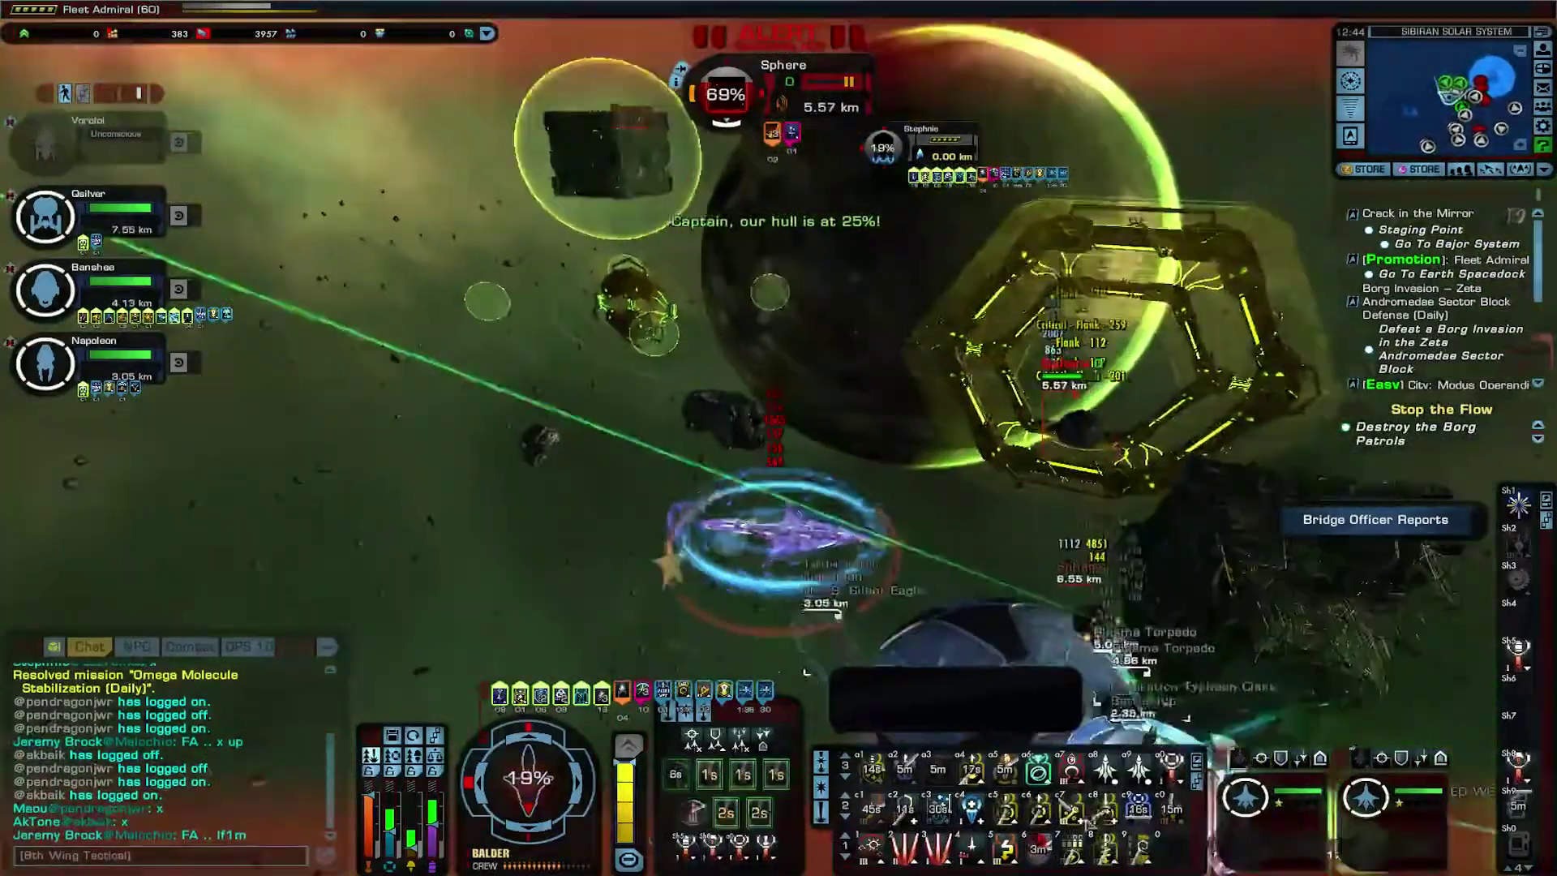
key(space)
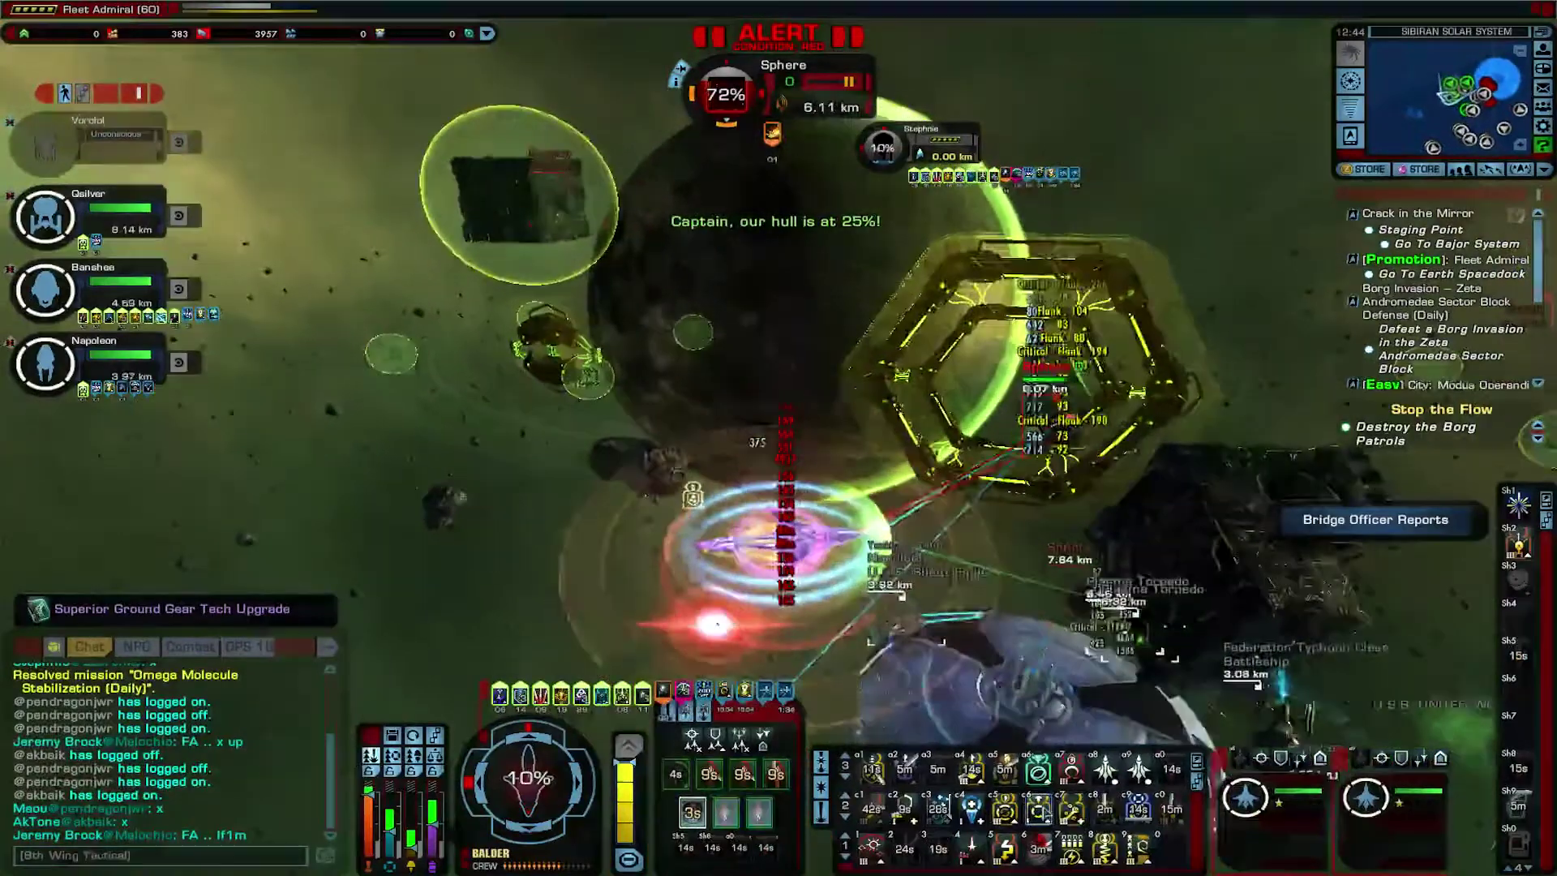
key(ctrl+7)
key(ctrl+6)
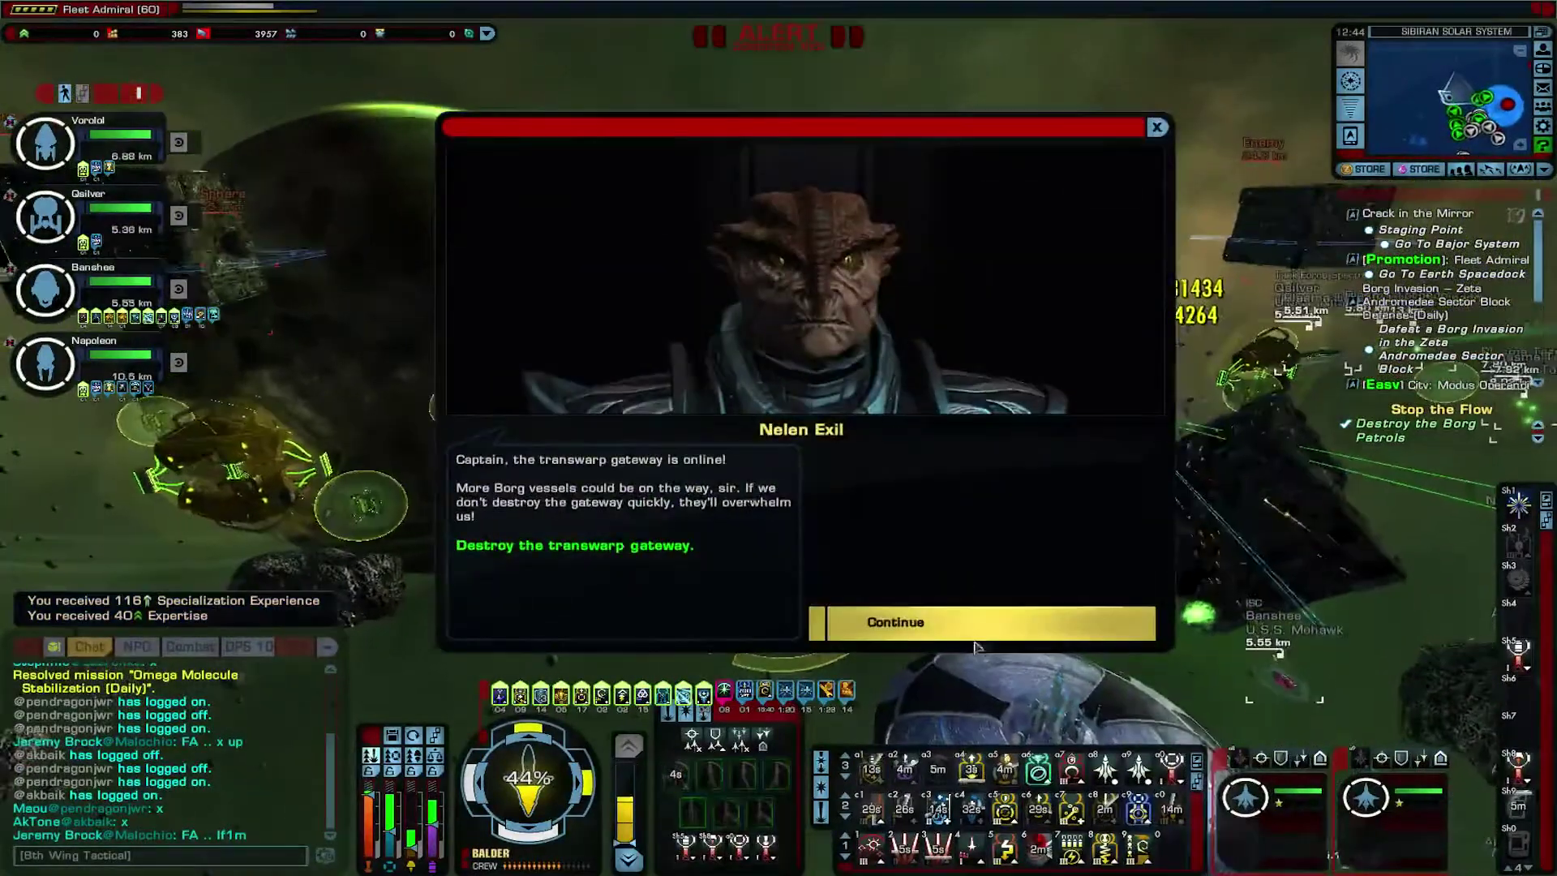
- Acknowledge Nelen Exil's order to destroy the transwarp gateway, activate ship abilities and open fire on the Borg near the planet
click(983, 622)
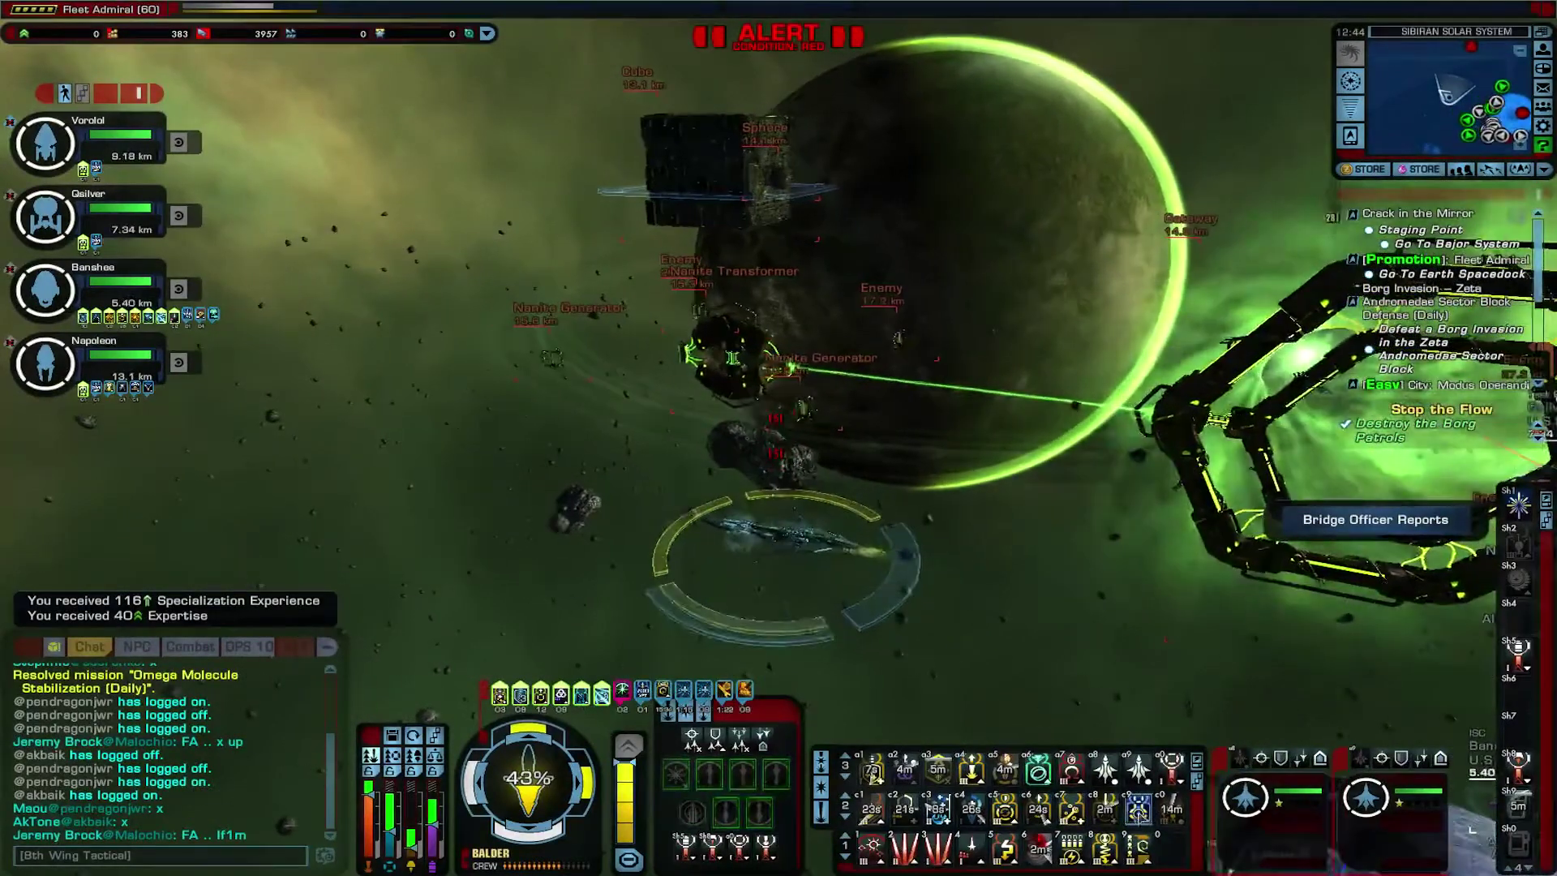
click(1139, 811)
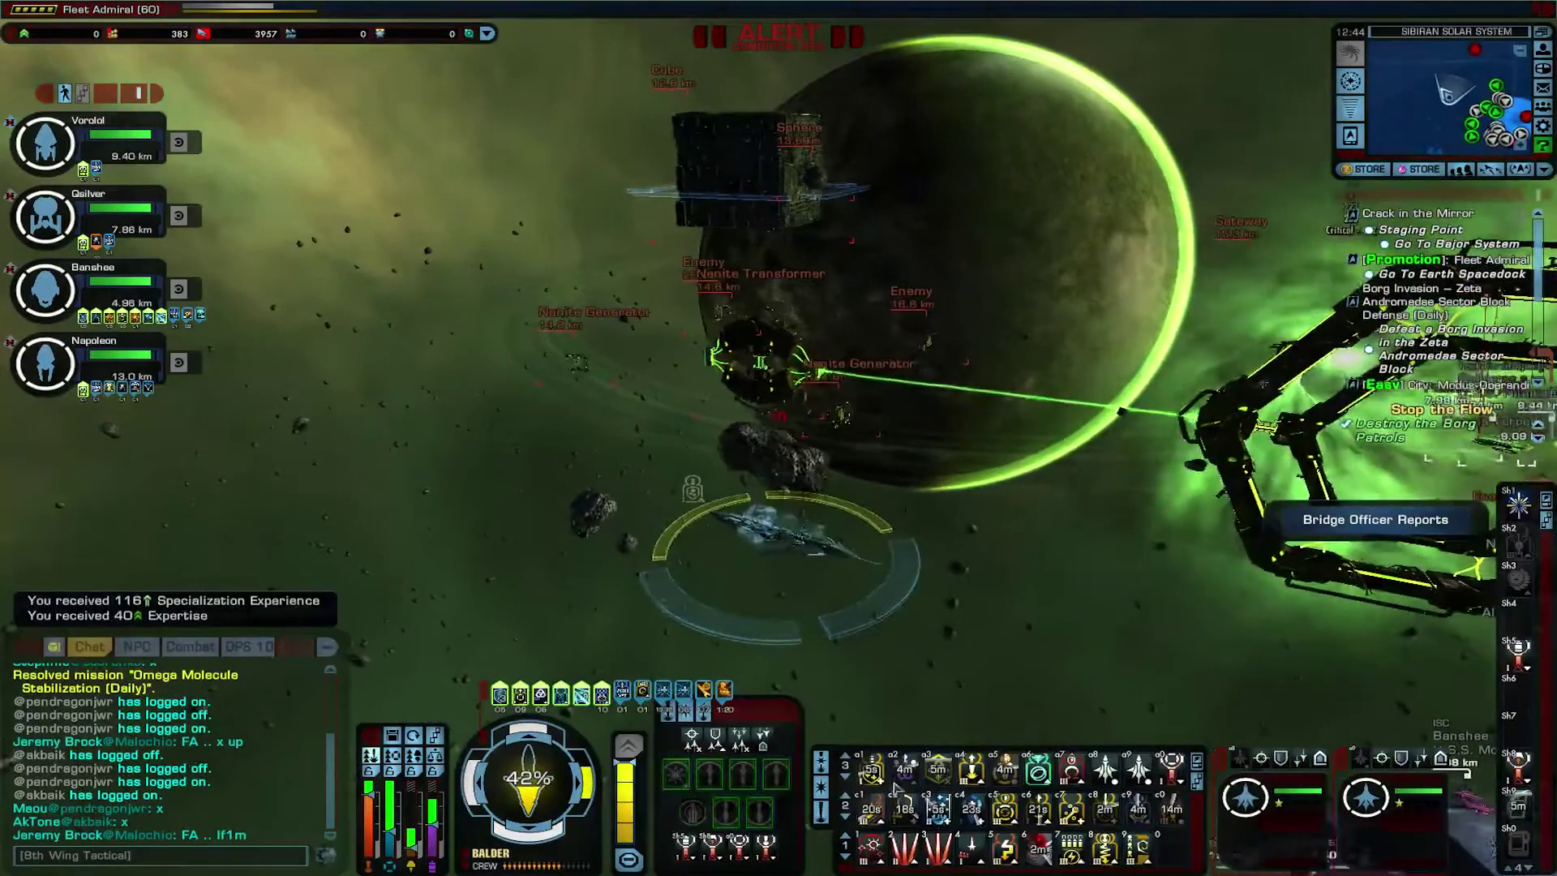
key(space)
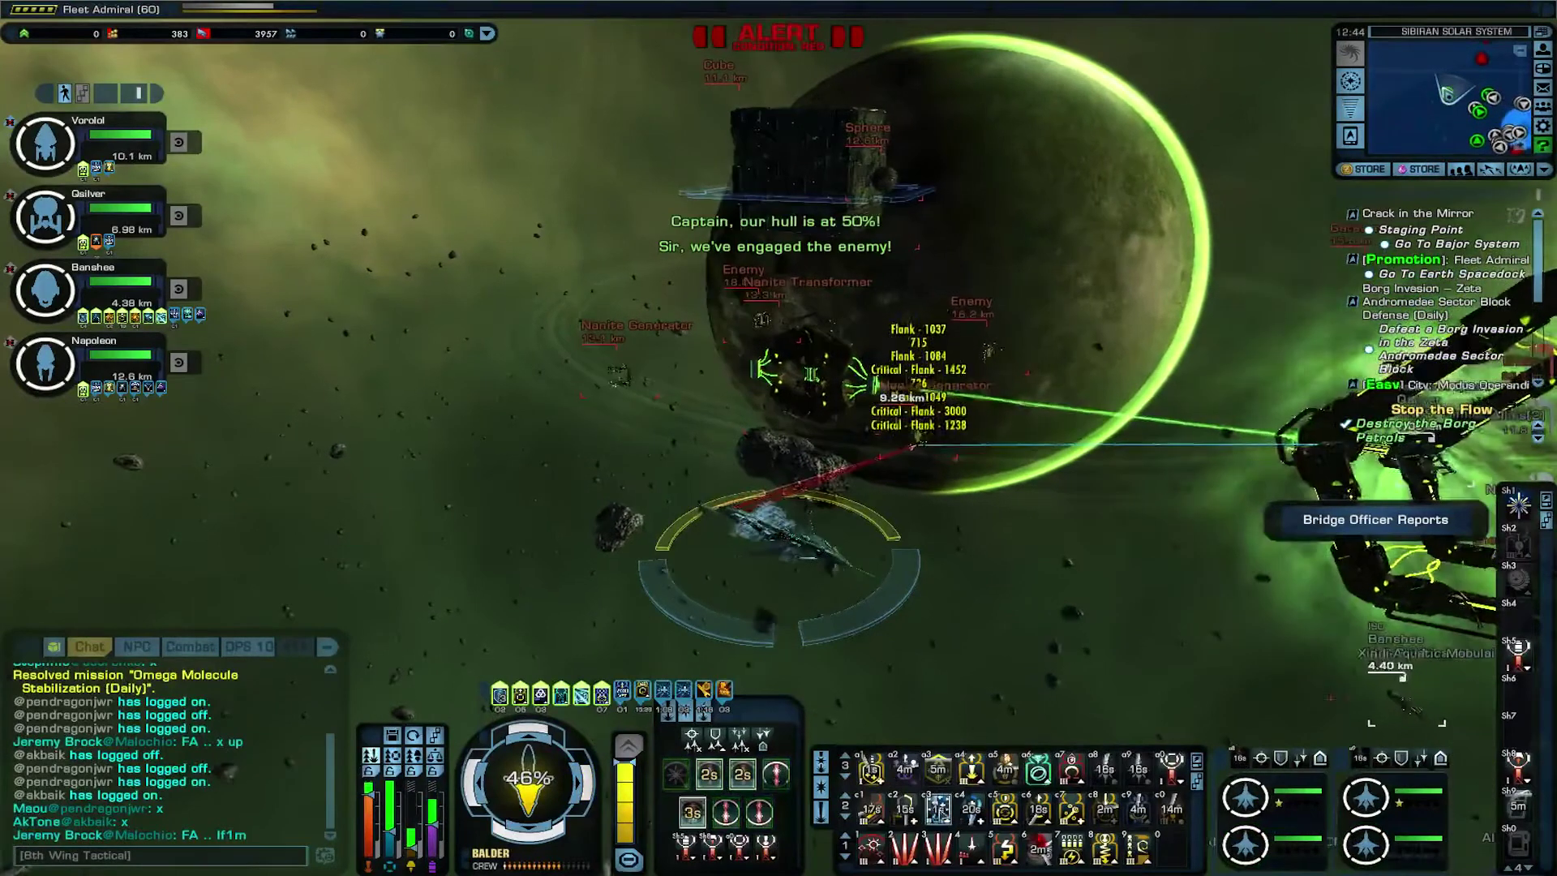
key(ctrl+3)
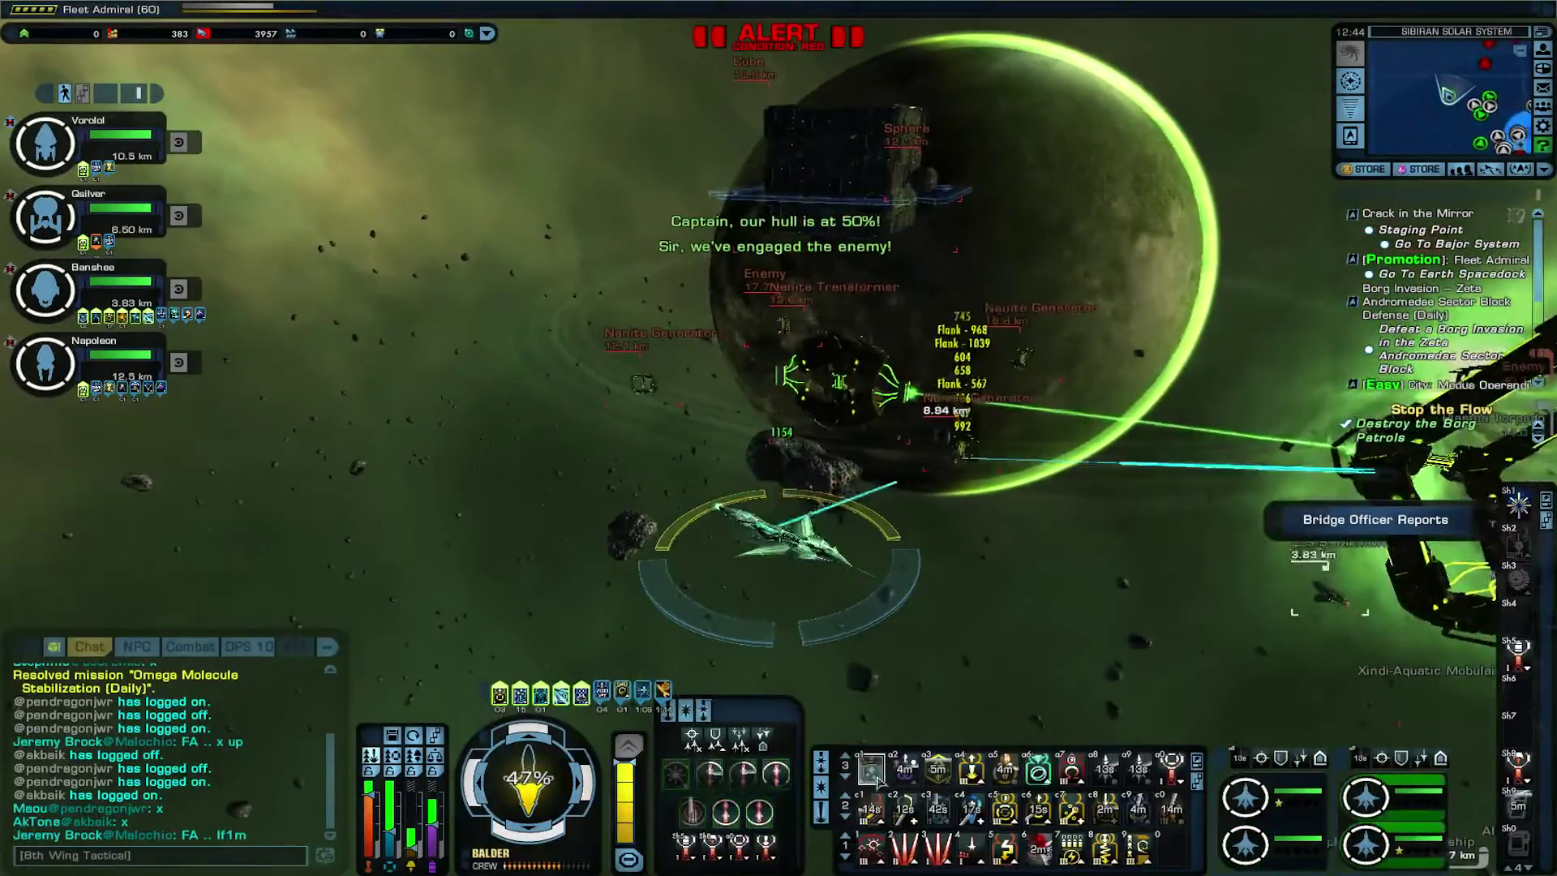
key(alt+1)
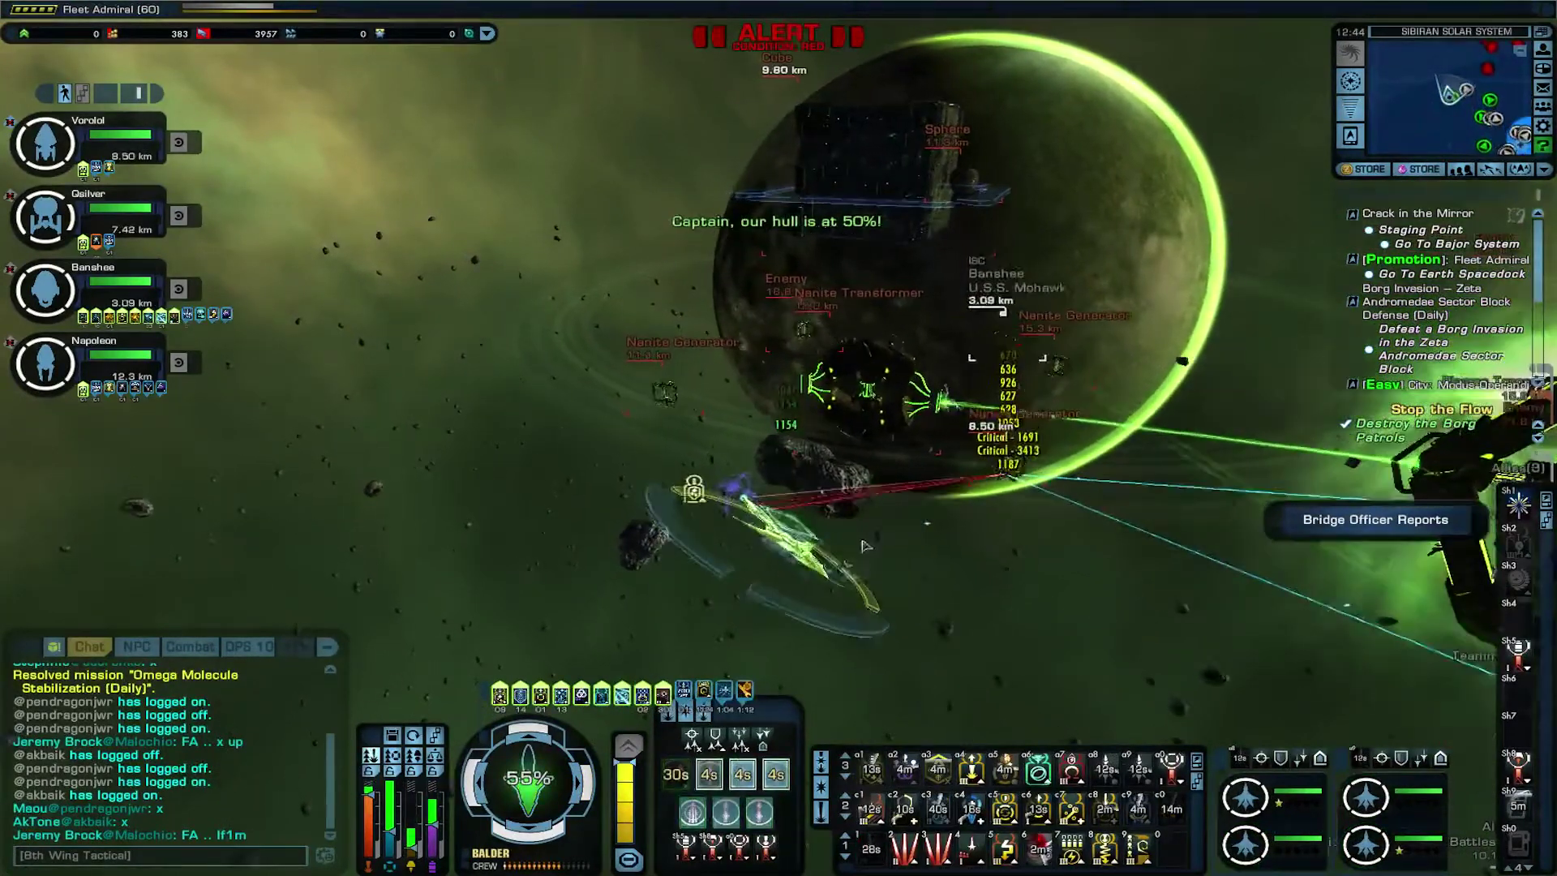
- Target the Cube above the Nanite Transformer, activate attack abilities and fire on it while closing in
click(852, 199)
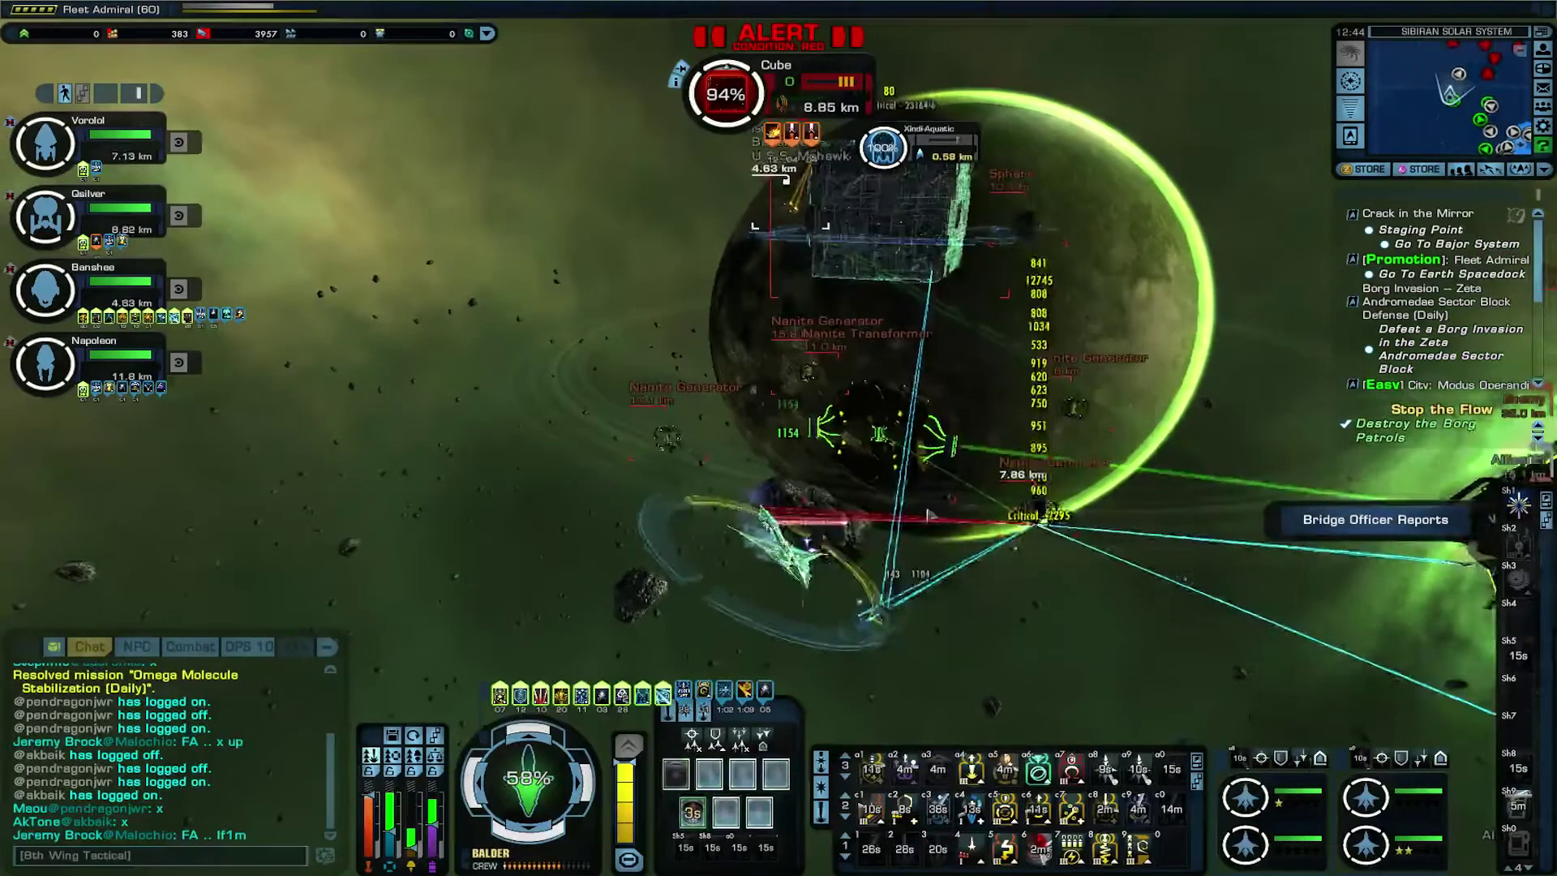
click(973, 771)
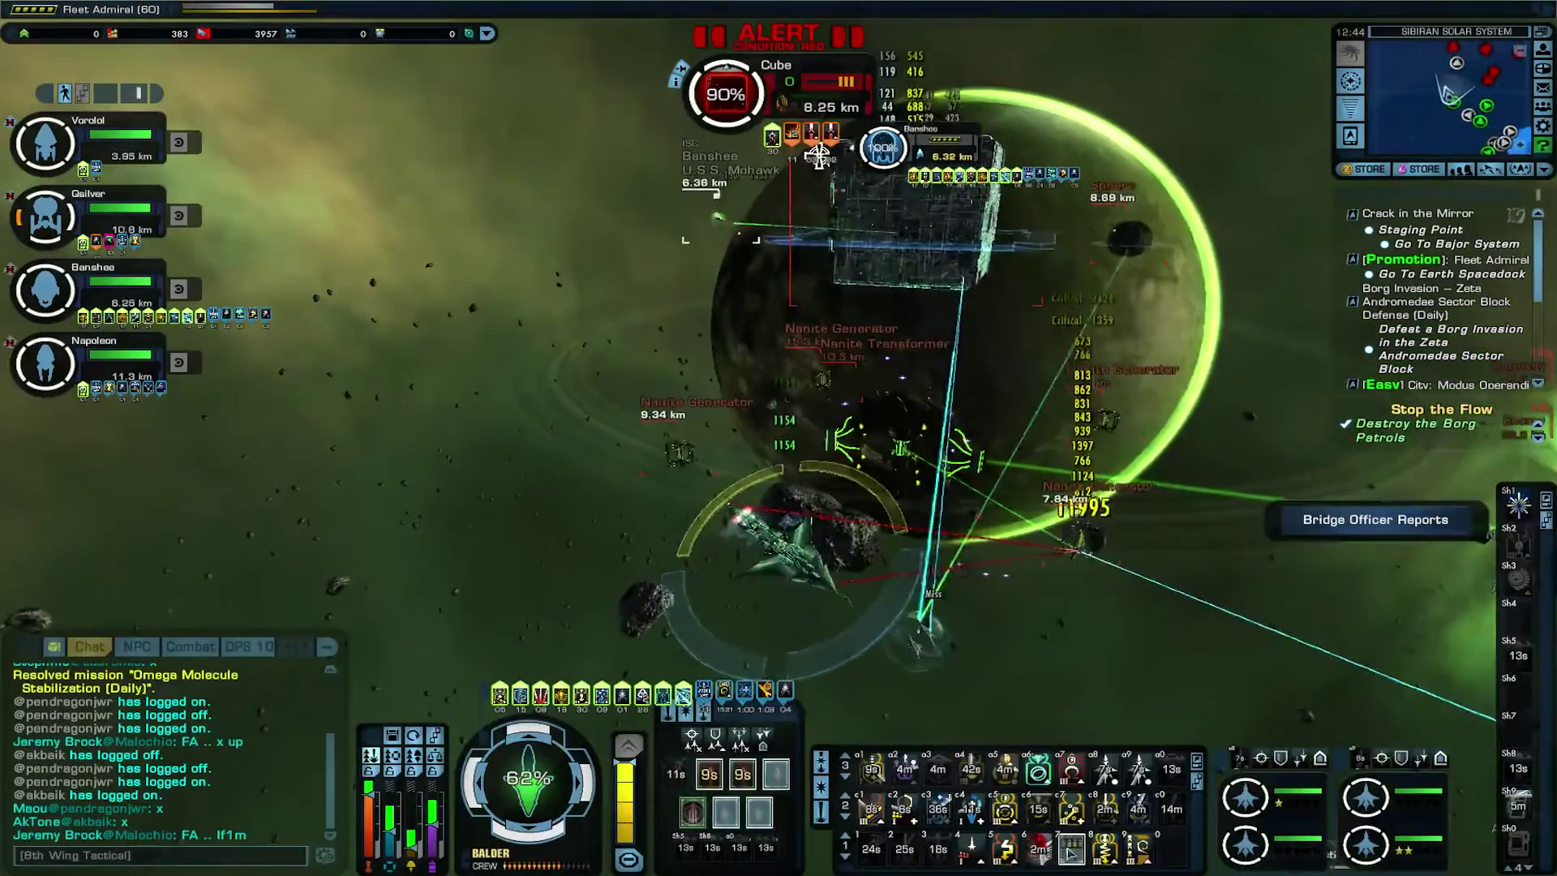
key(7)
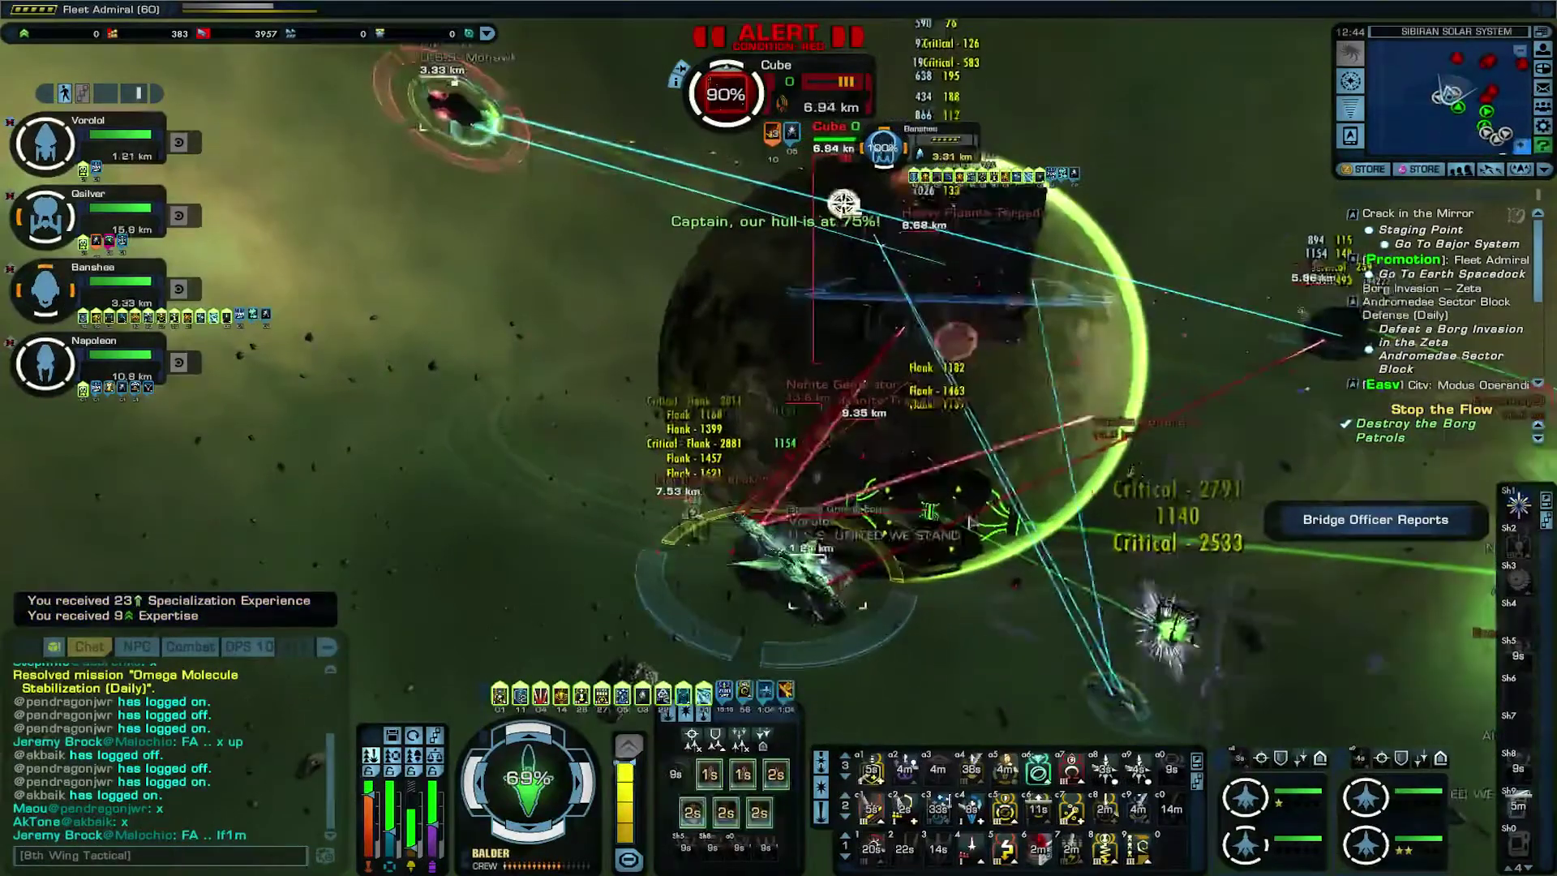
drag(865, 204, 966, 614)
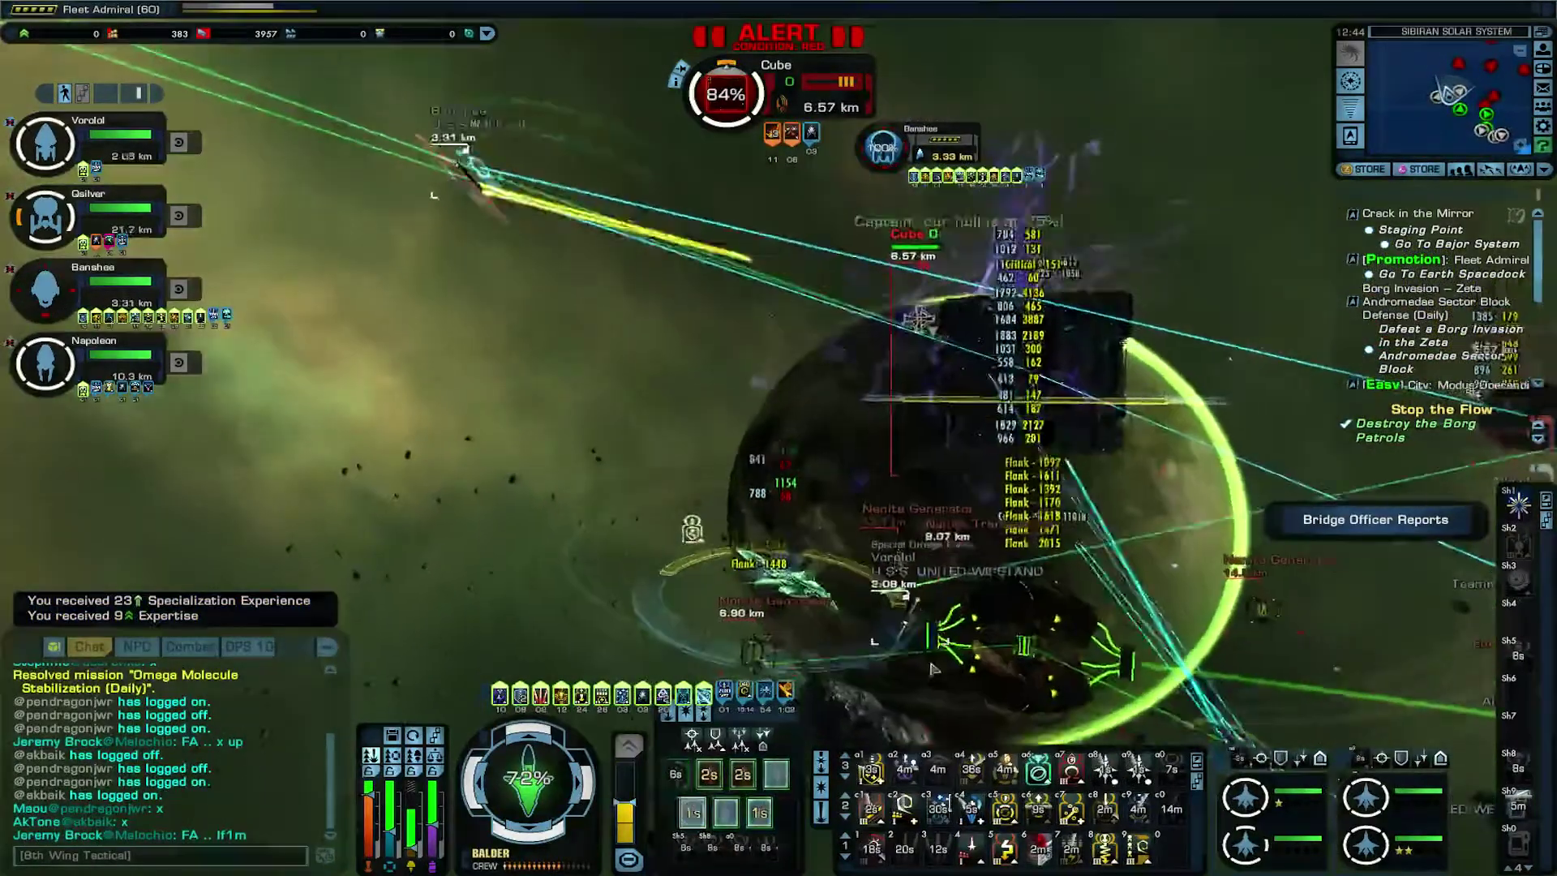
key(space)
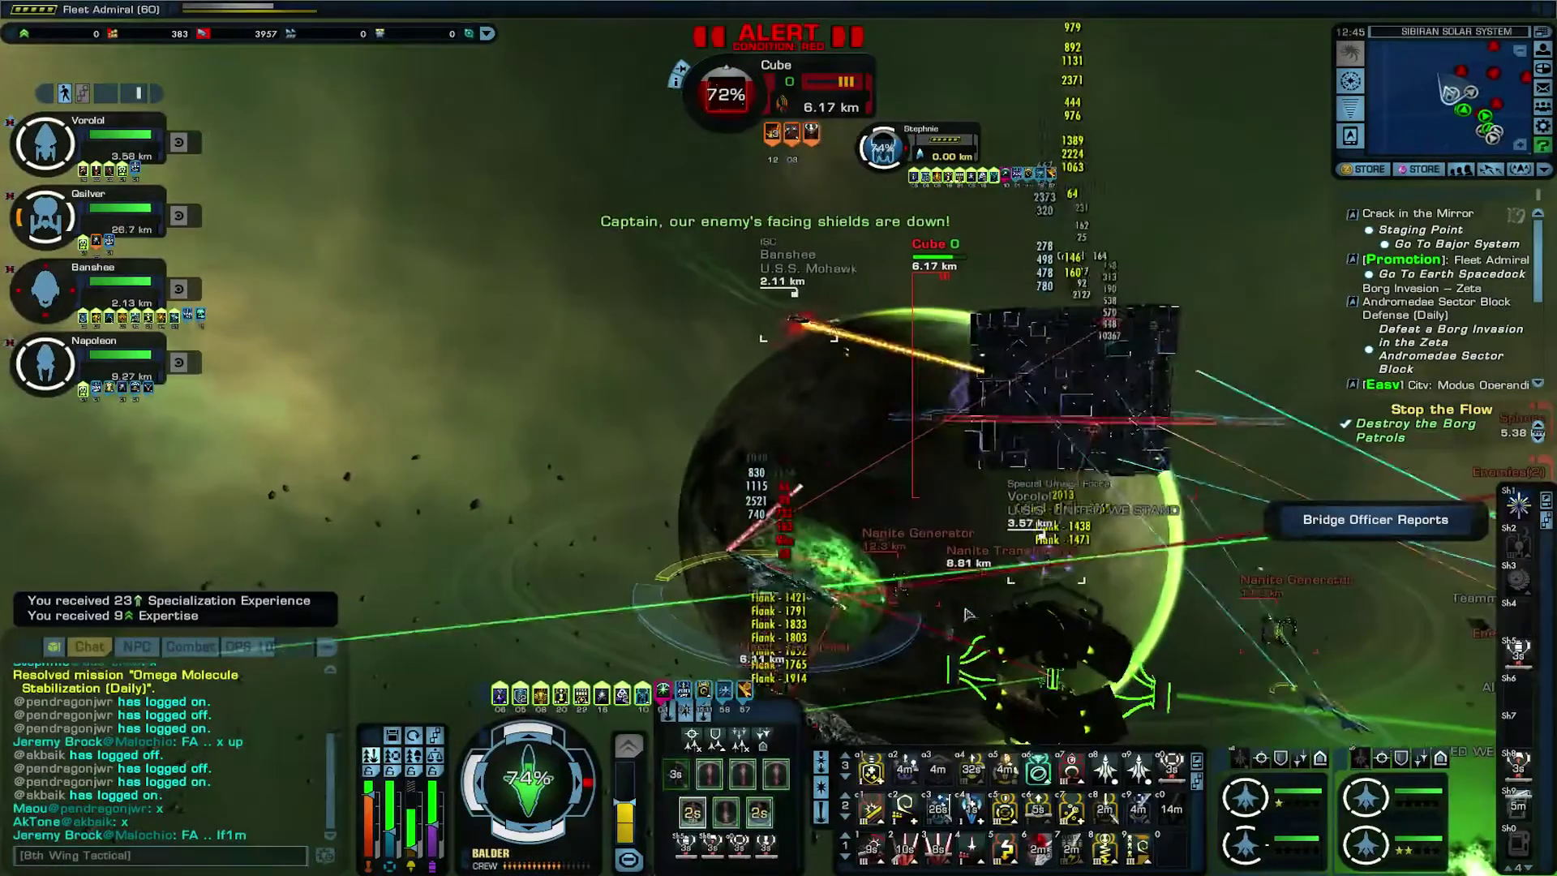
- Trigger further tray abilities to support the ship and keep firing on the weakened Cube
click(971, 847)
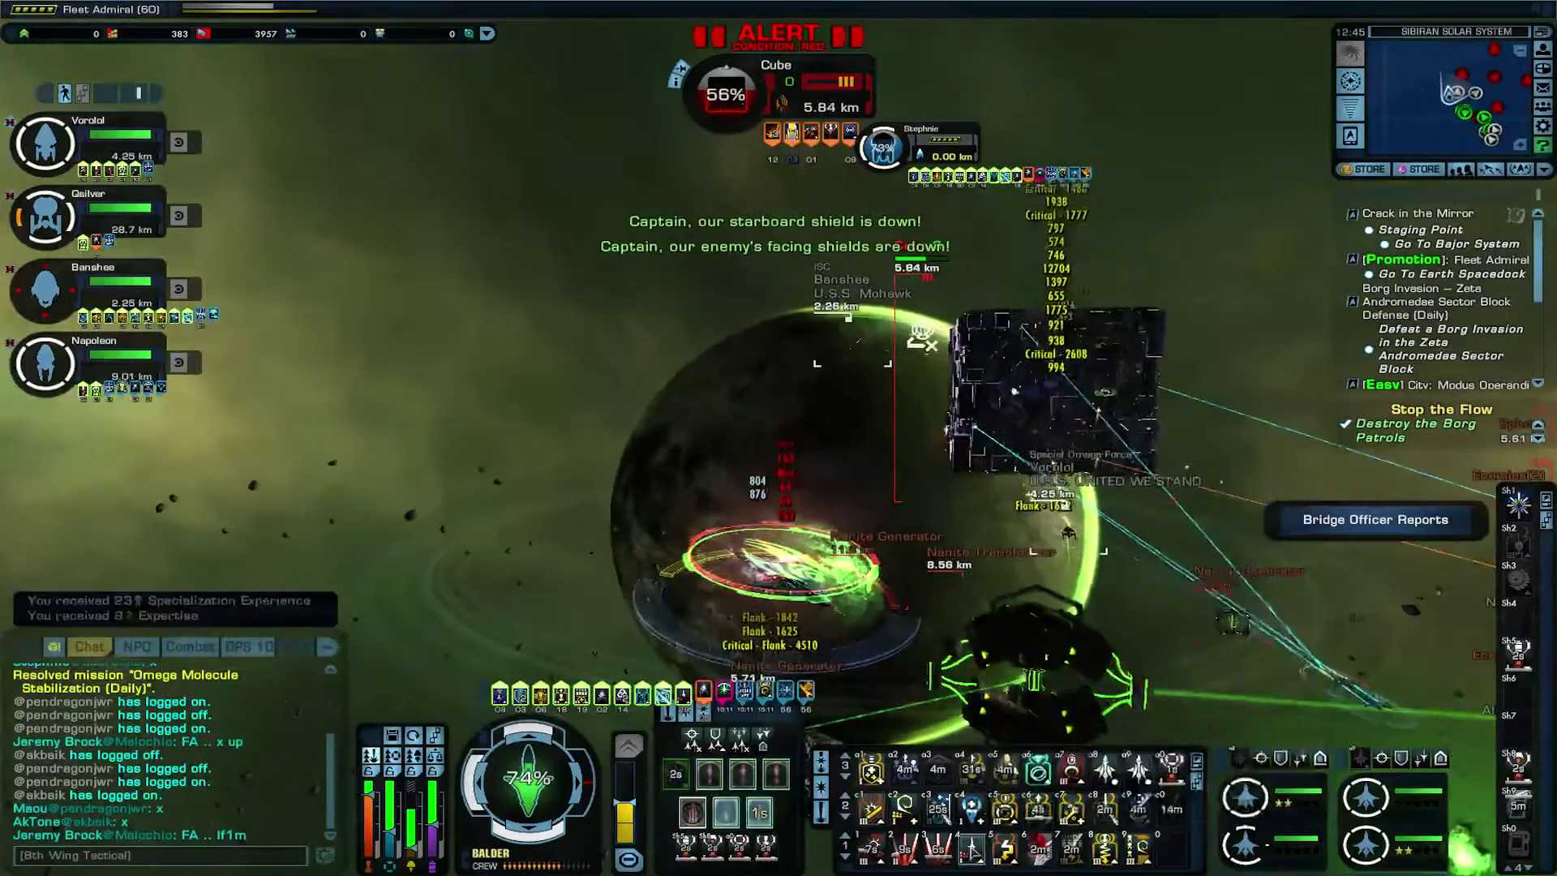
click(971, 808)
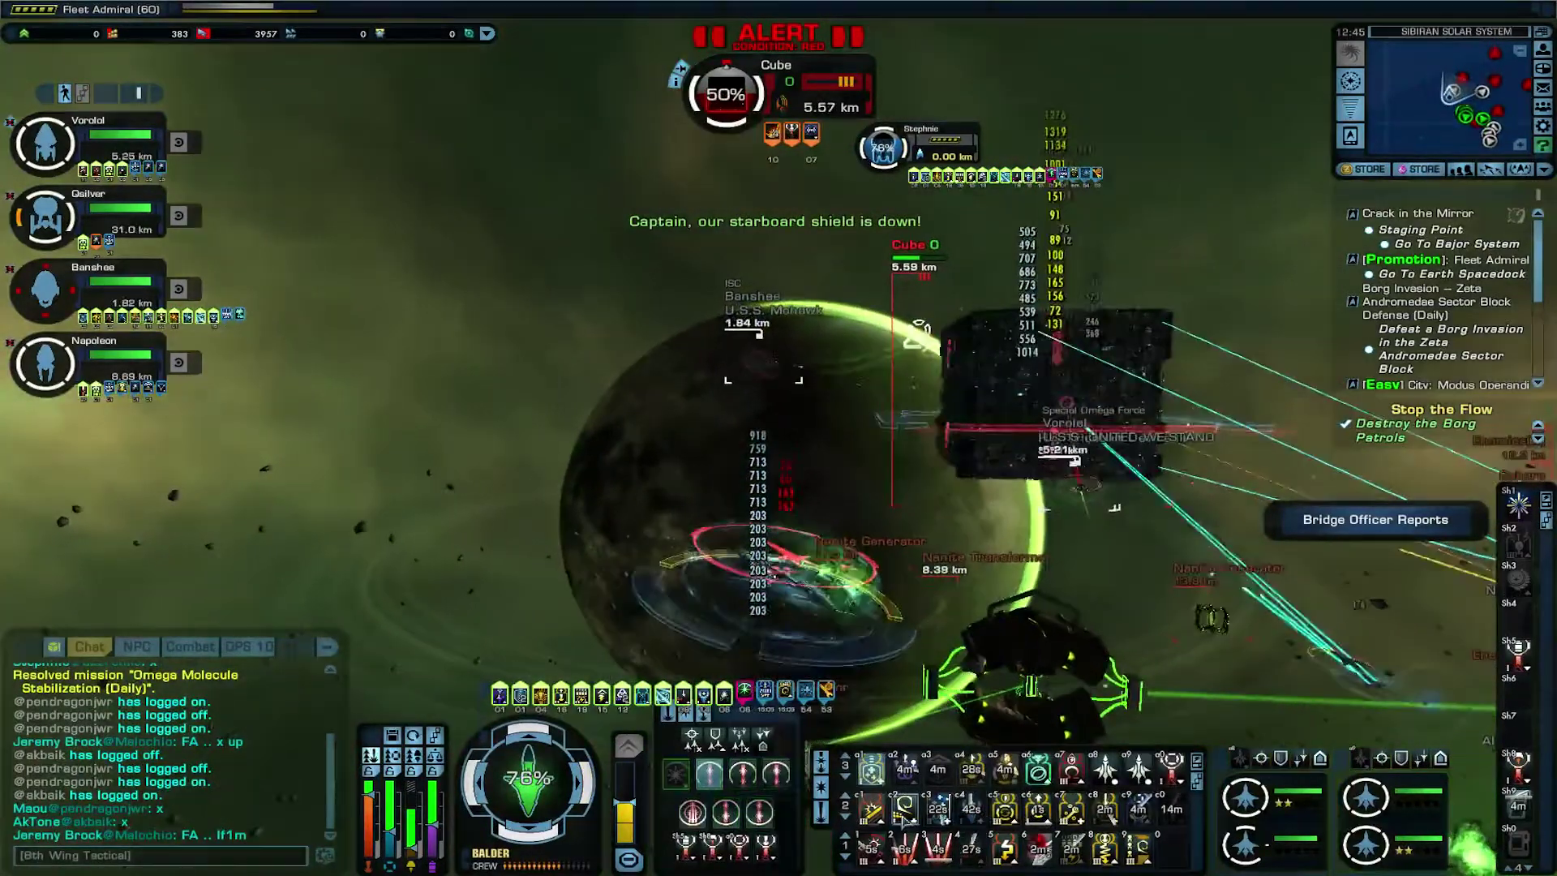
click(872, 769)
click(904, 808)
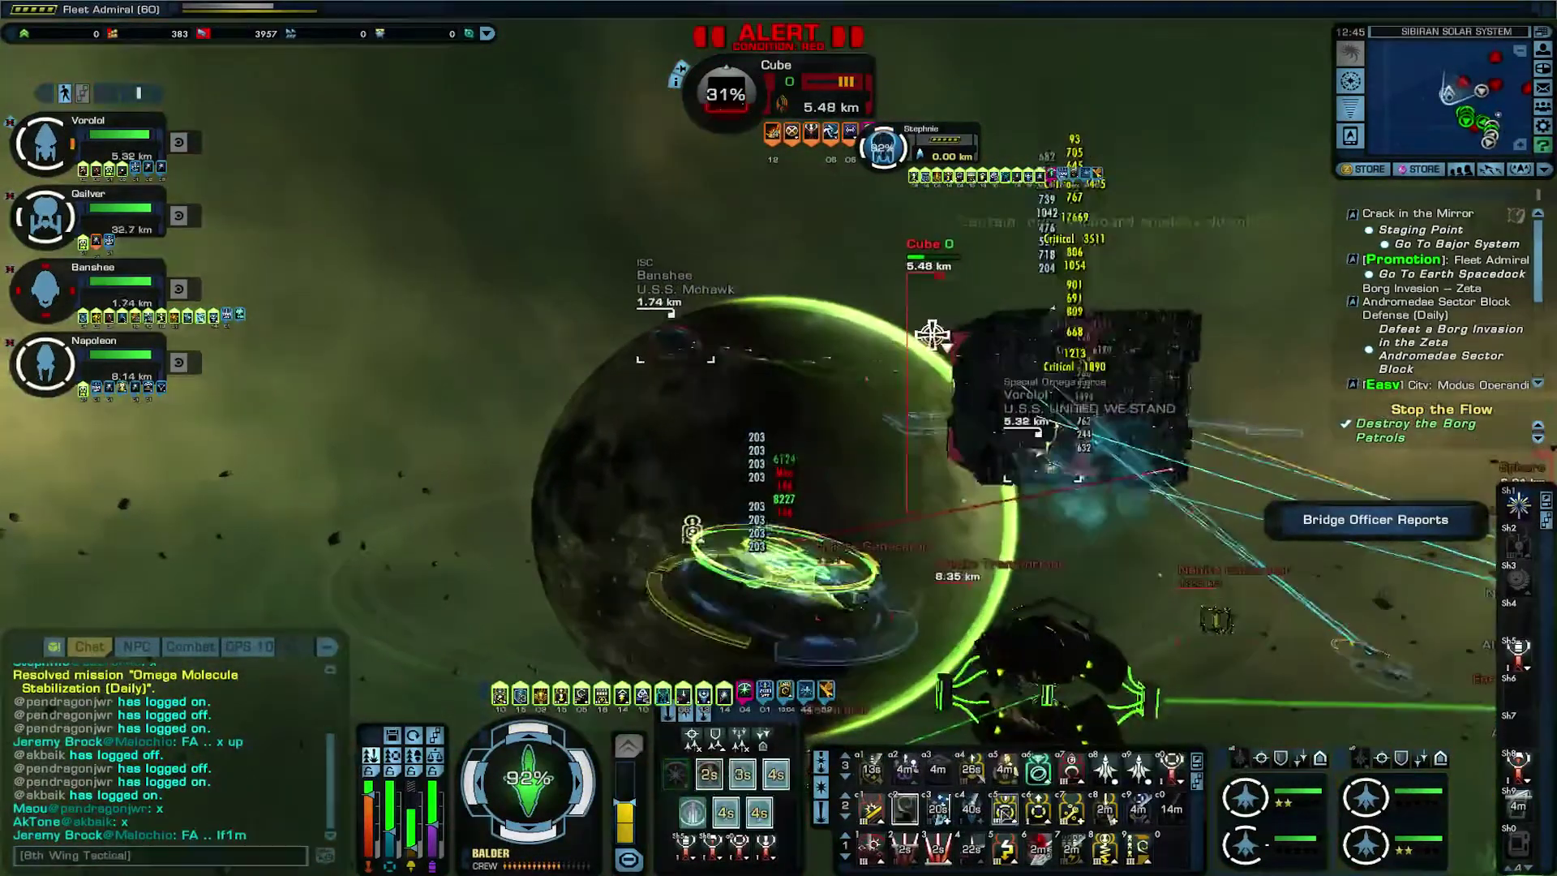
click(1005, 811)
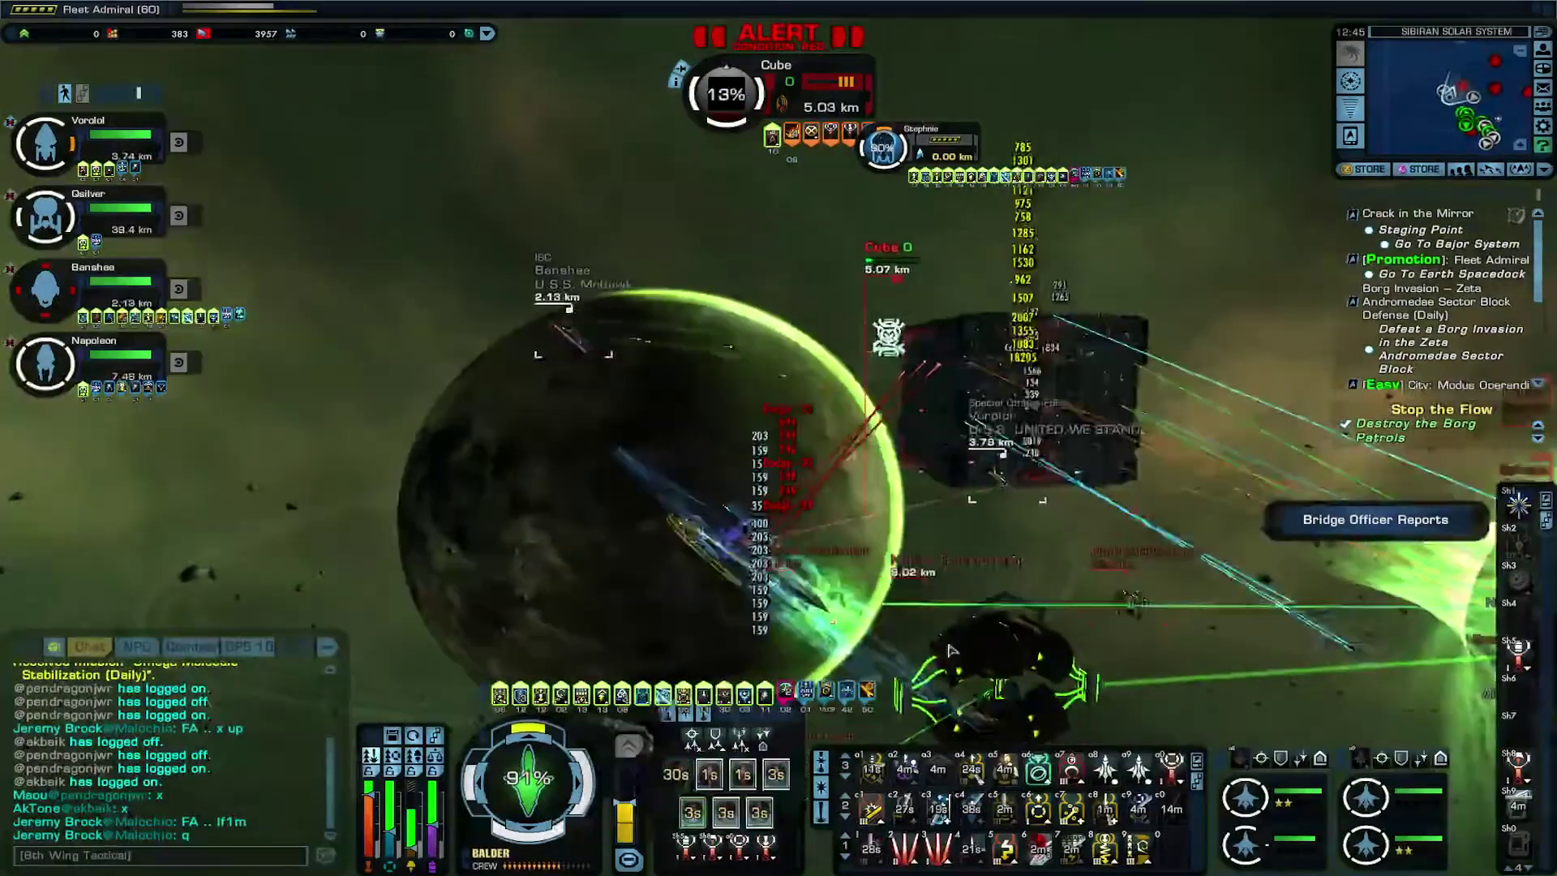
key(space)
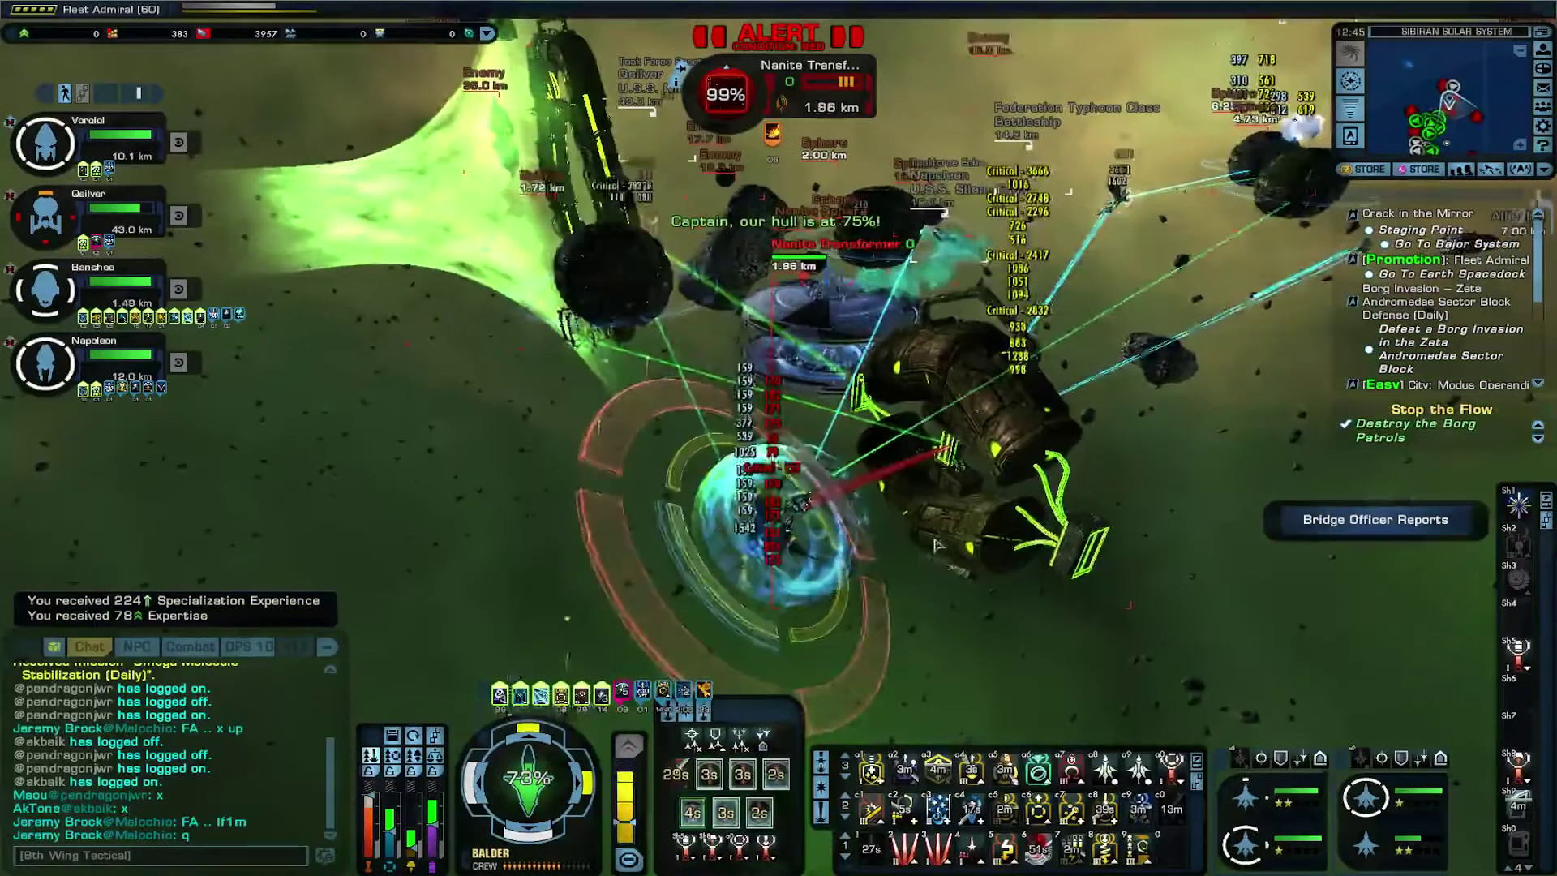
- Attack the Nanite Transformer beside the gateway, using tray abilities while under fire from the surrounding Spheres
key(q)
click(872, 771)
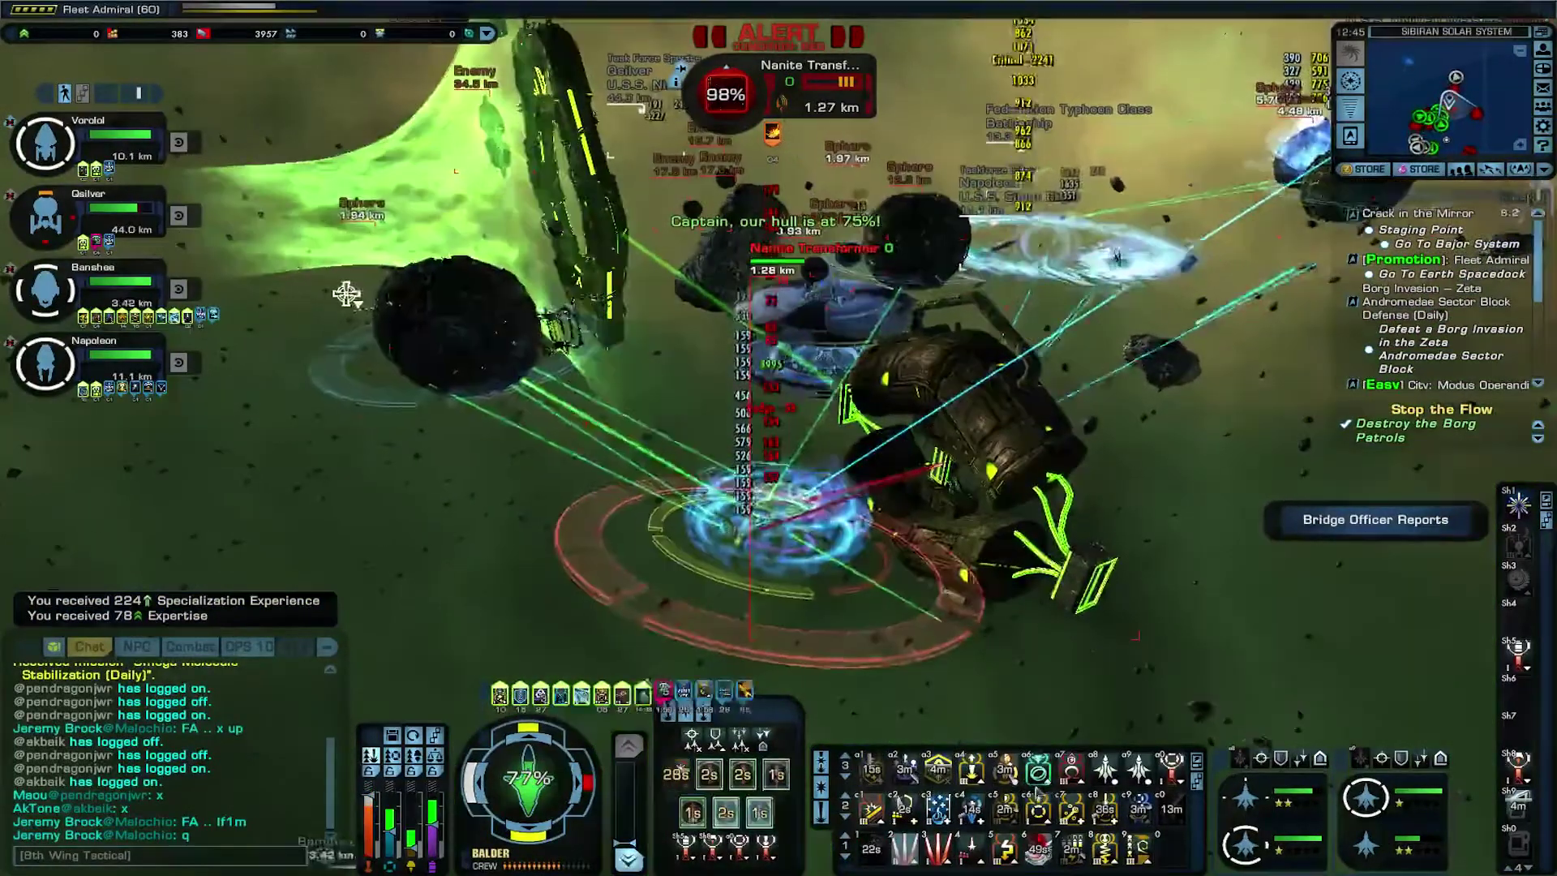
click(1068, 775)
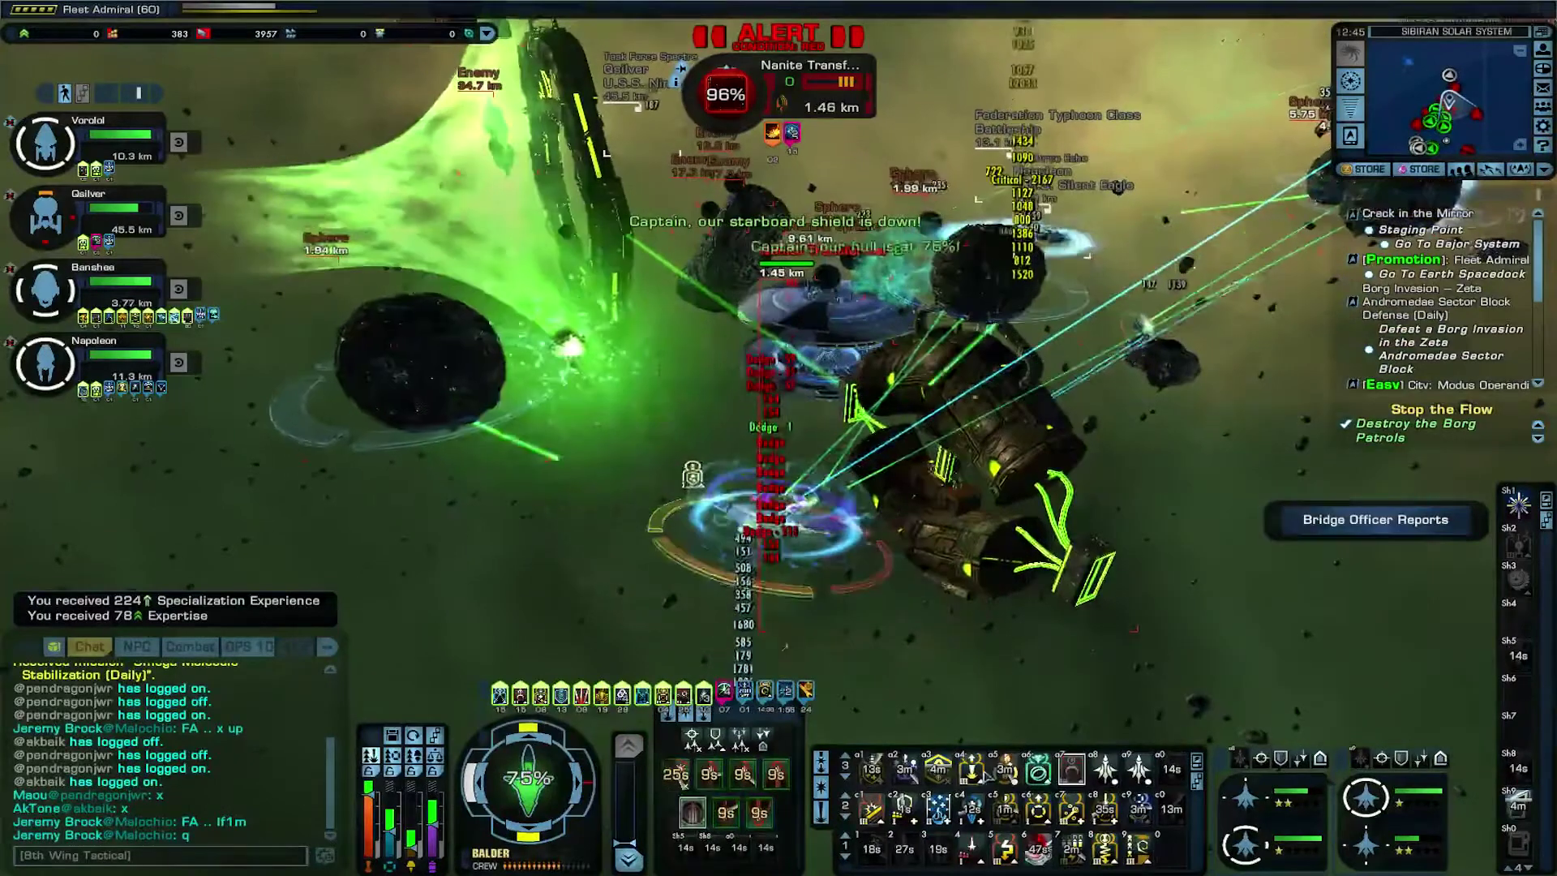
click(972, 768)
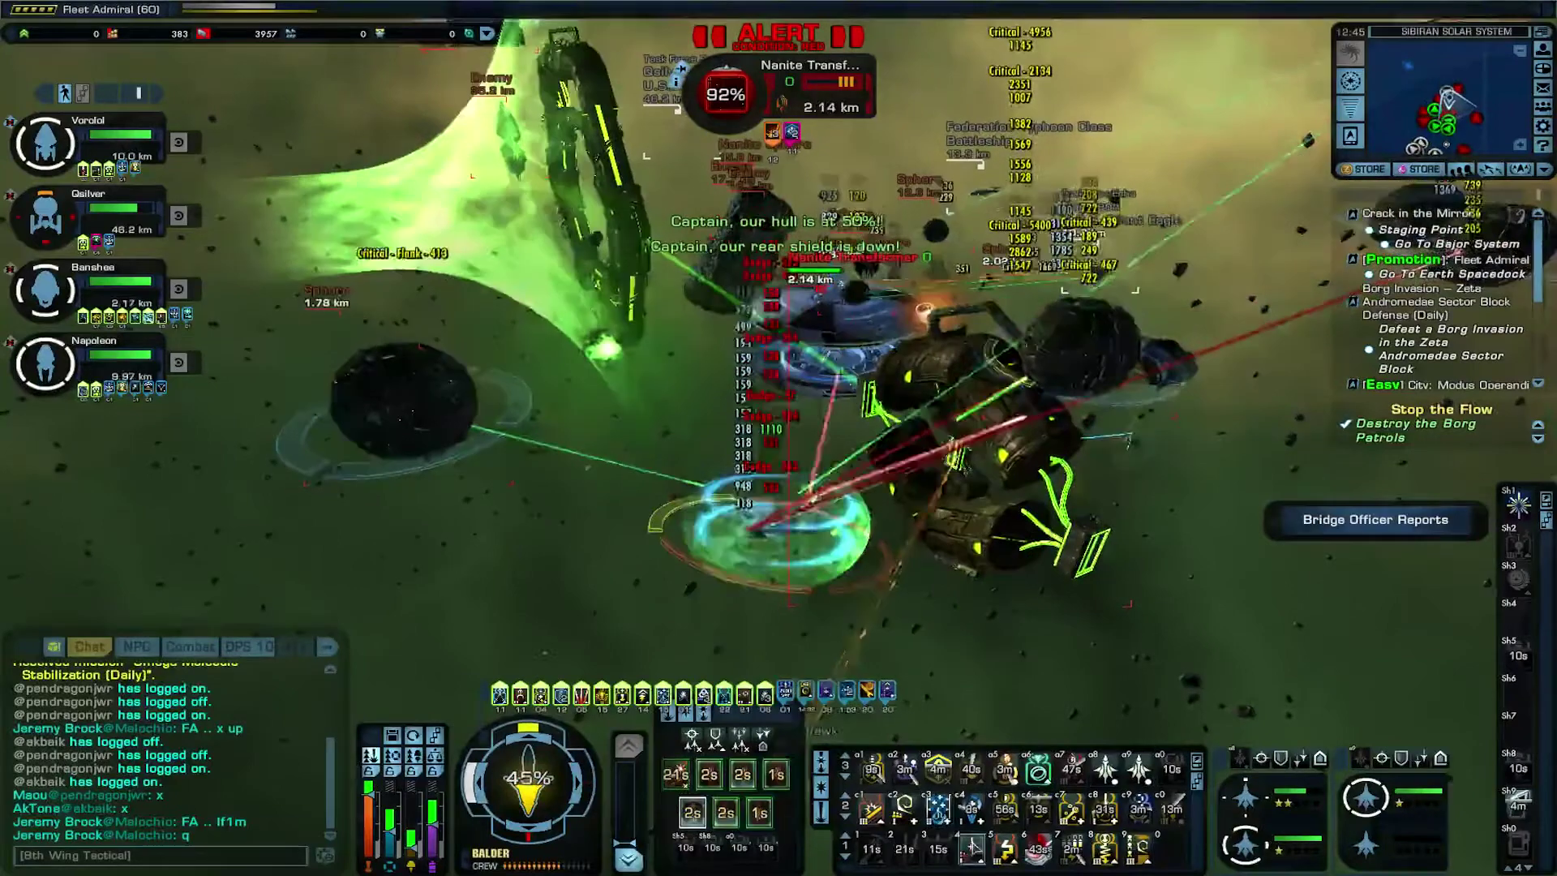
click(972, 849)
click(1072, 810)
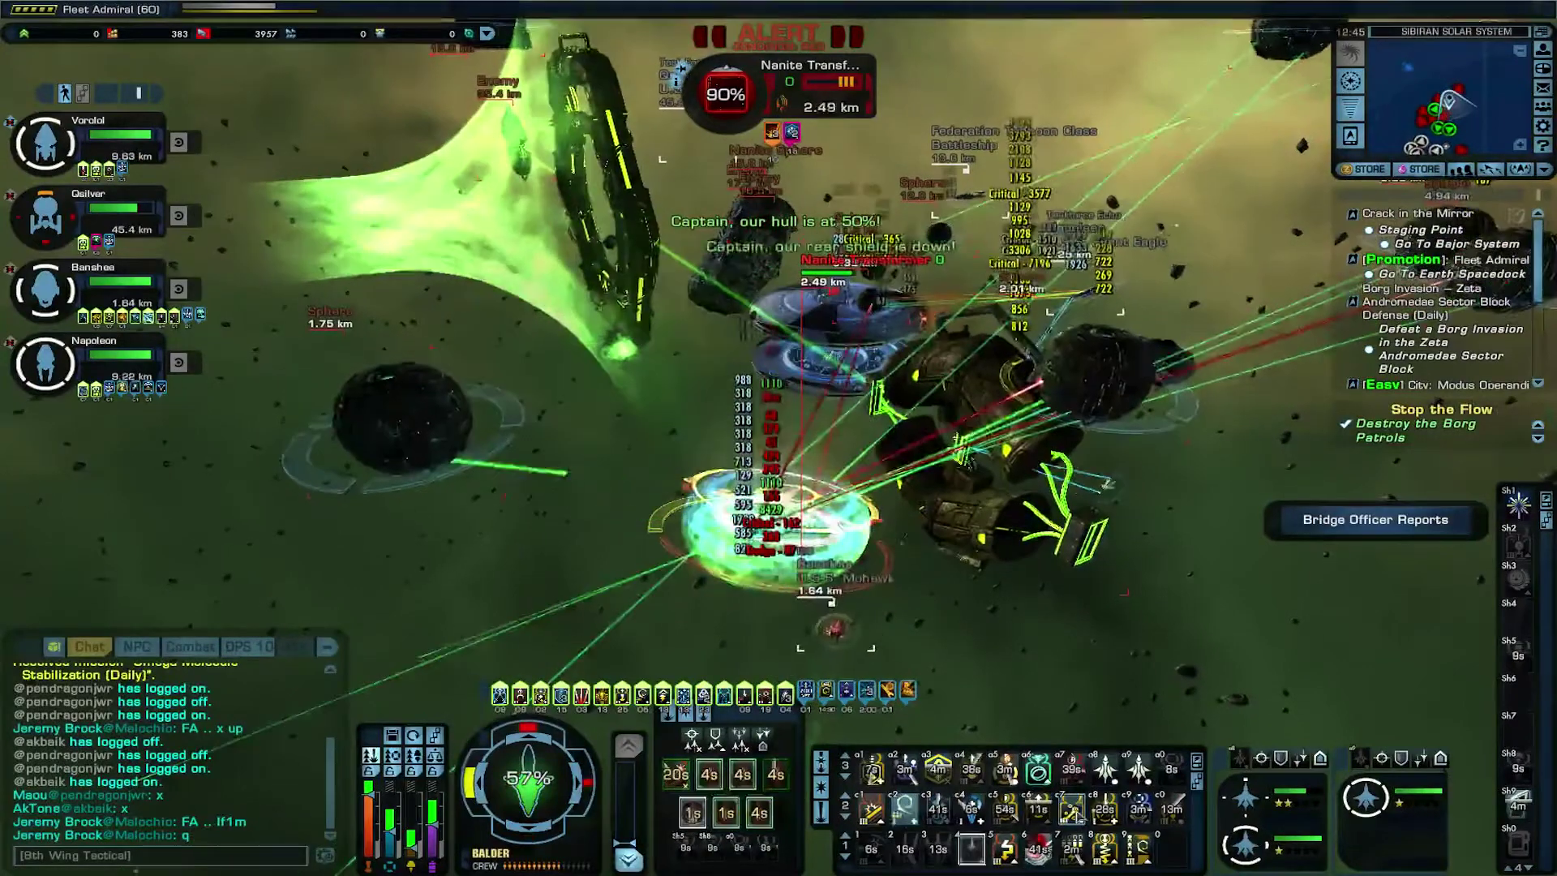
click(1139, 769)
key(r)
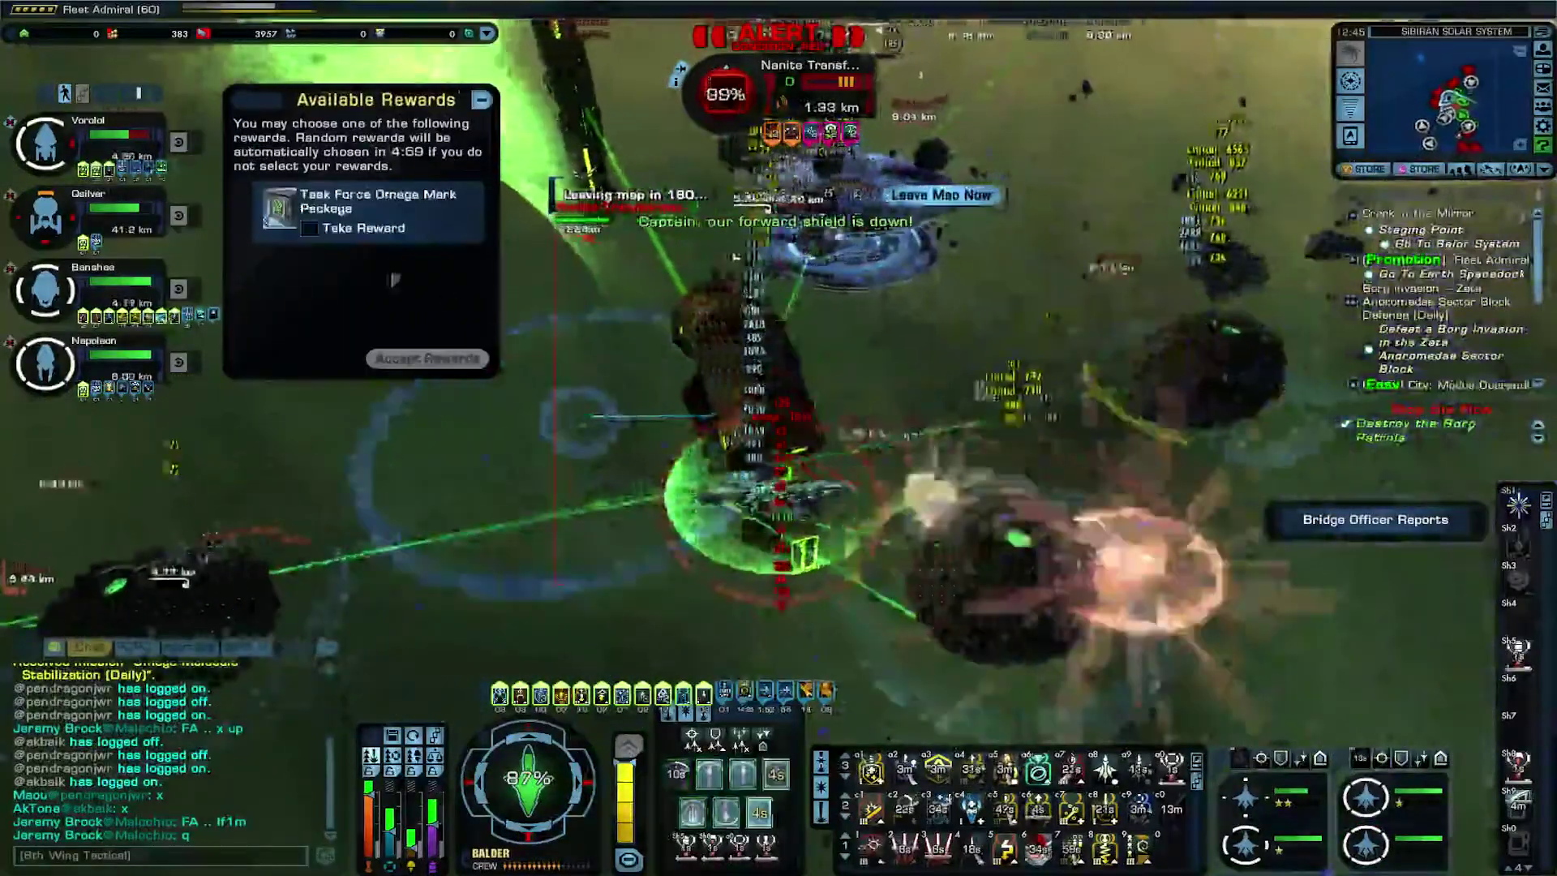
- Select the Task Force Omega Mark Package as the mission reward and accept it
click(309, 228)
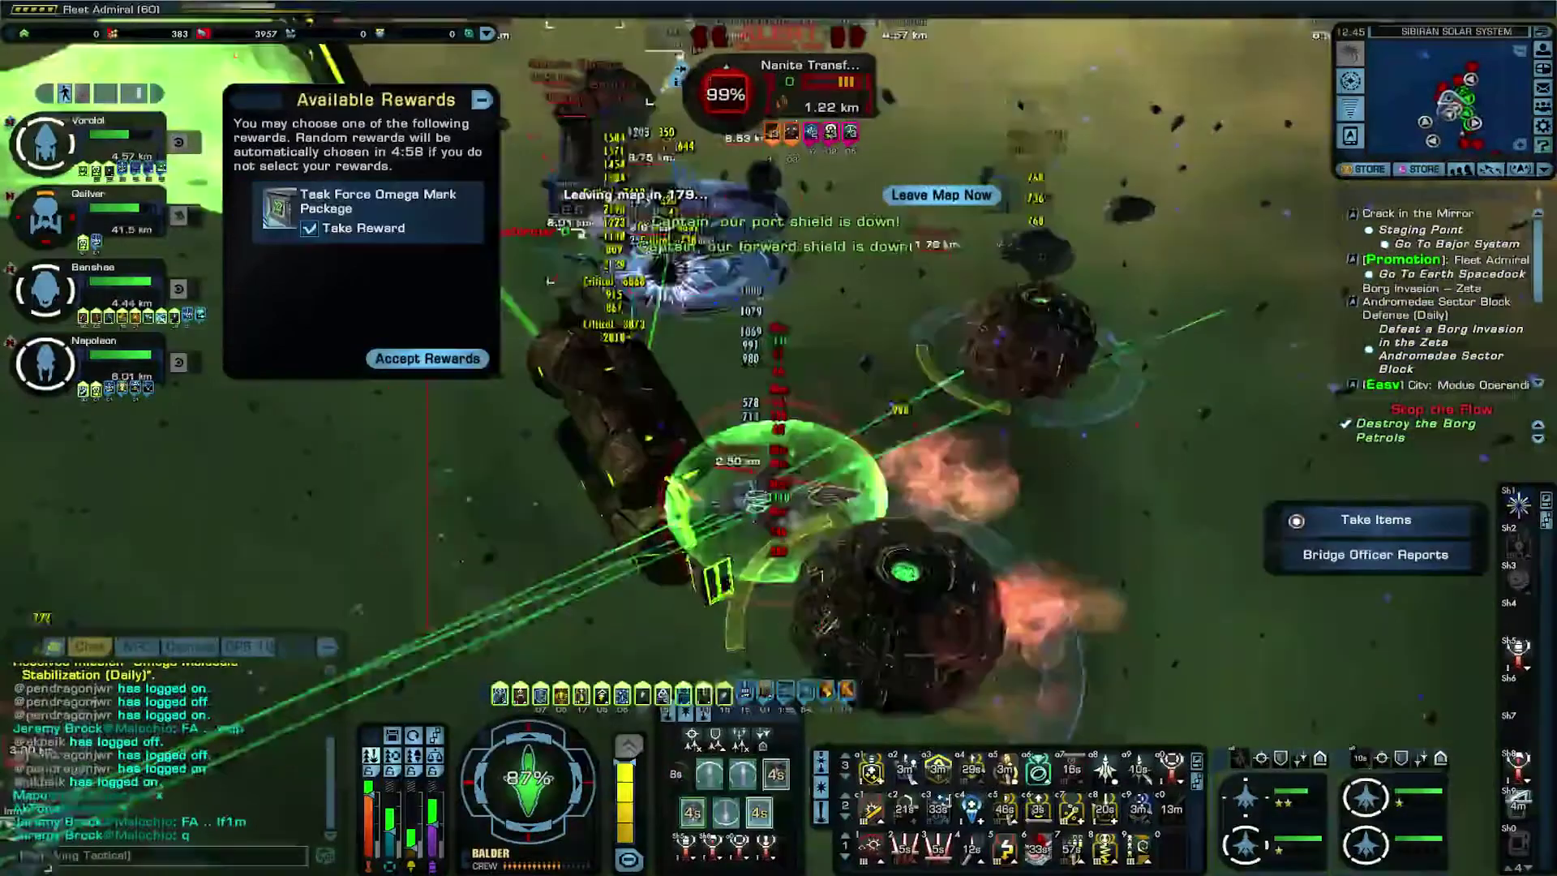
key(f)
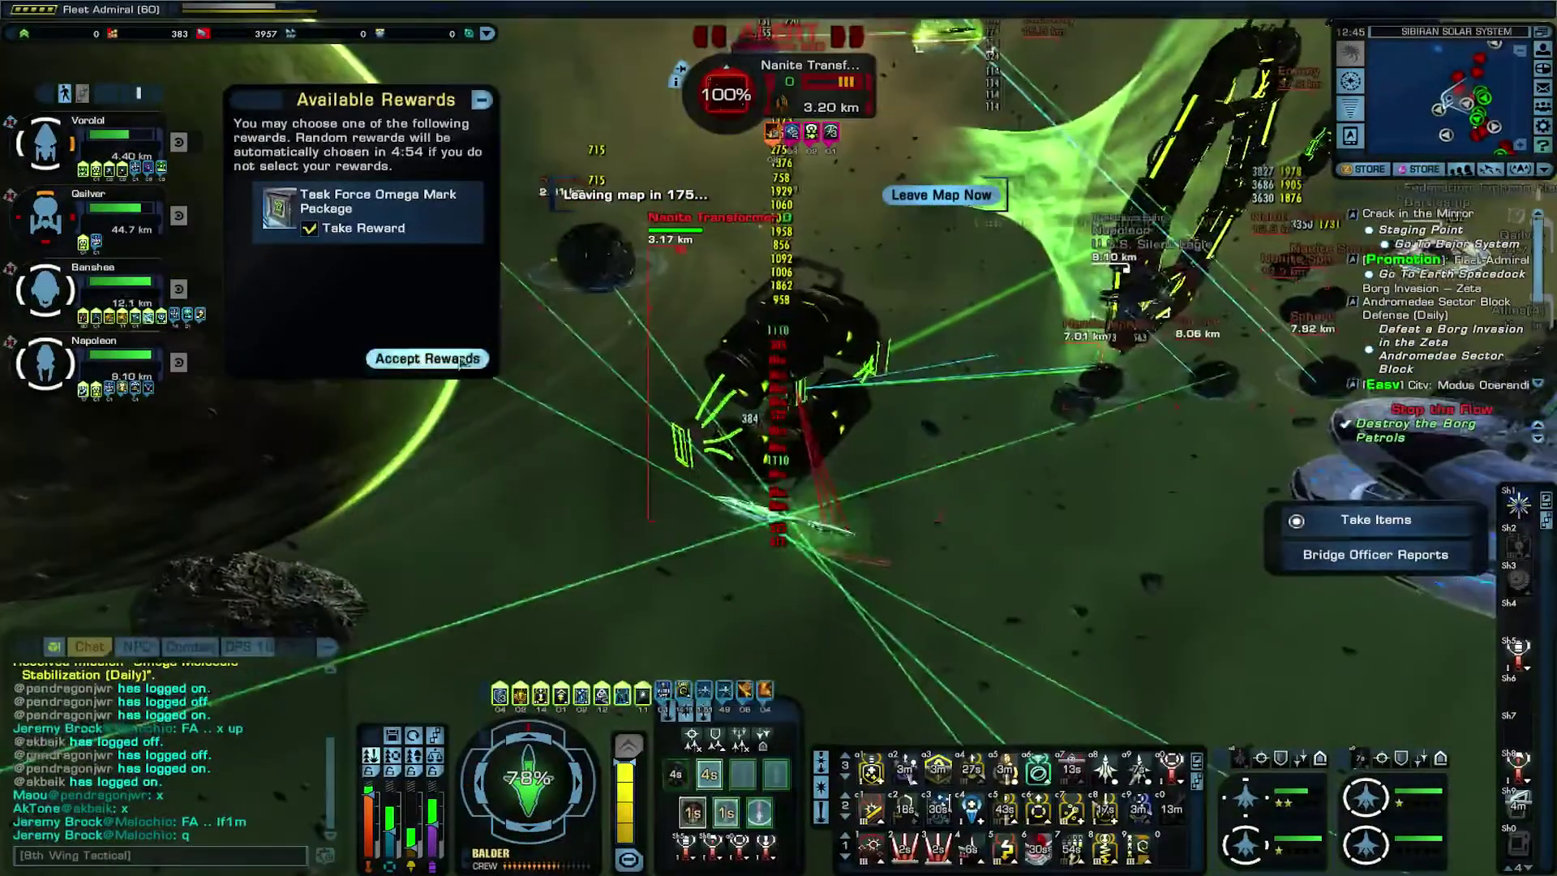
click(428, 359)
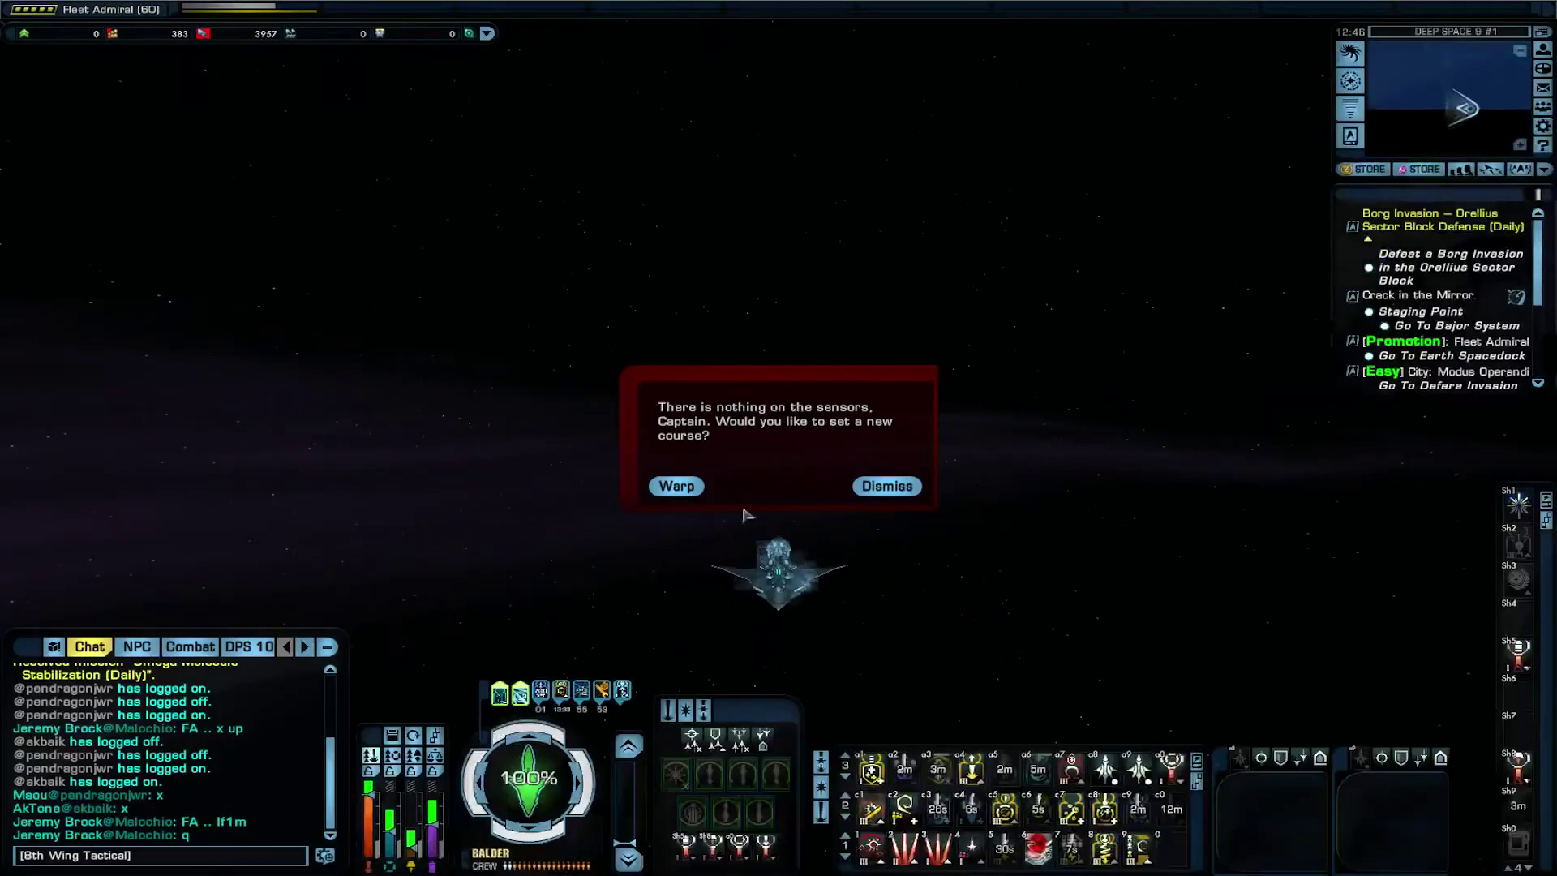
- Clear the prompt about setting a new course and get the ship moving in the Deep Space 9 area
key(m)
key(m)
key(shift+r)
key(d)
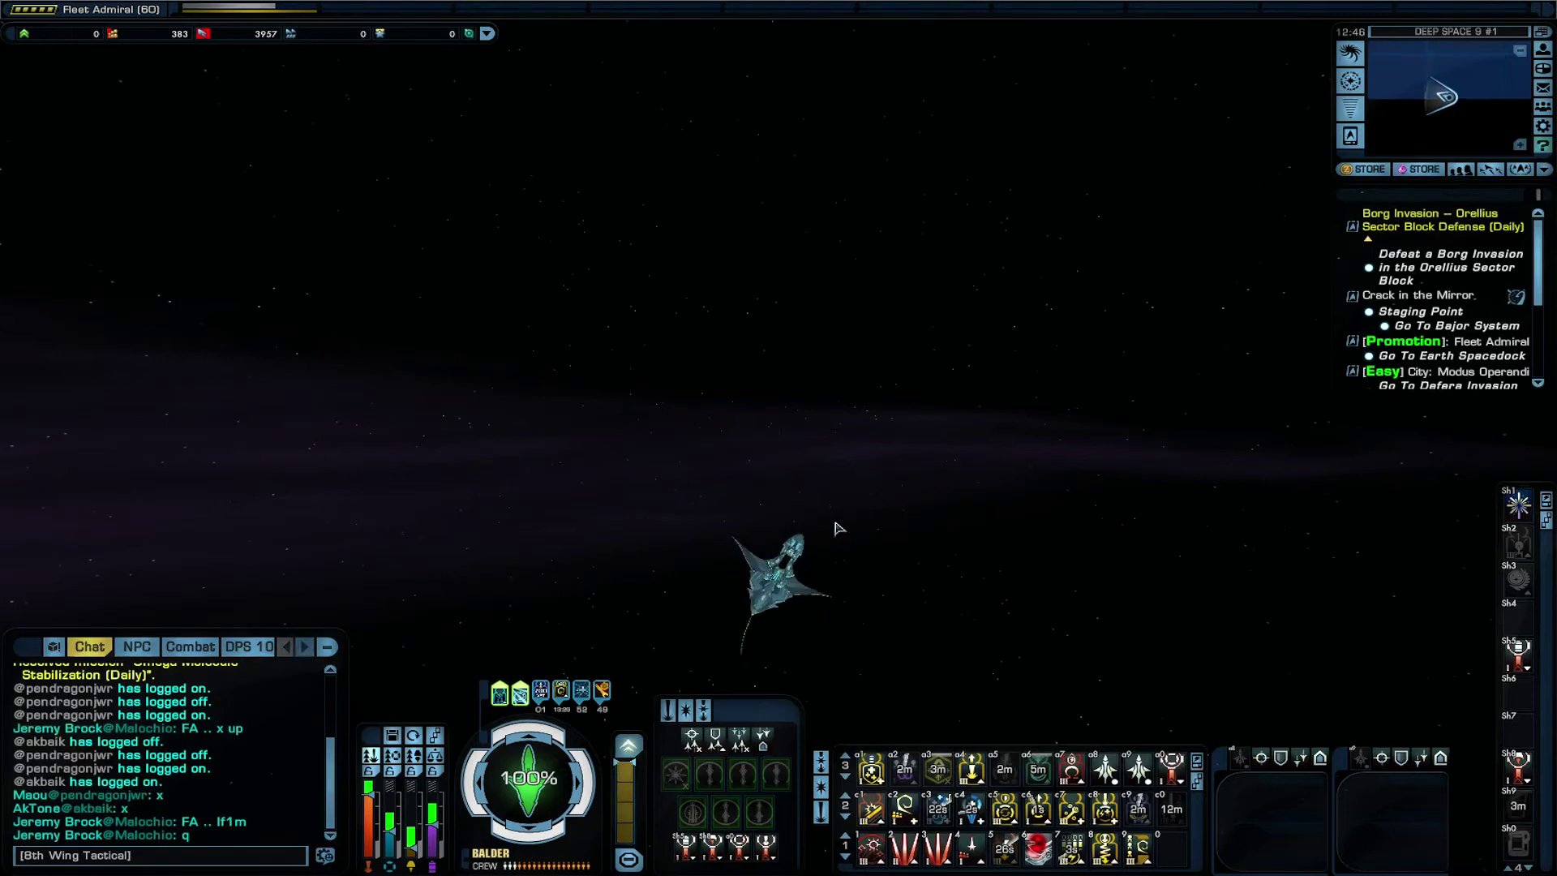
- Enter the CombatLog slash command in the game chat to stop recording the combat log
drag(868, 529, 850, 536)
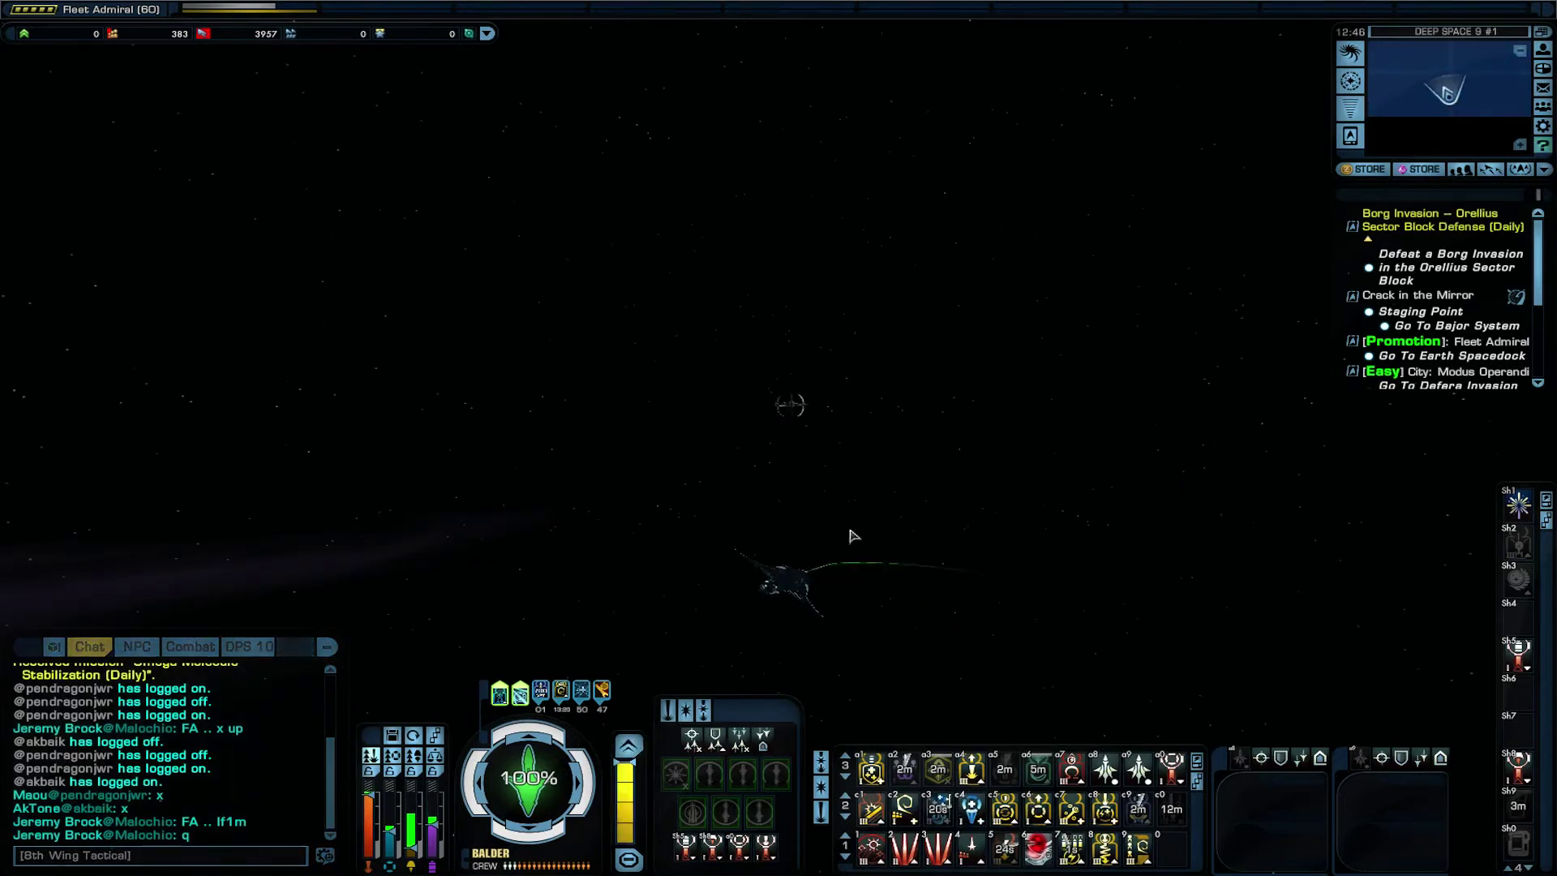
key(Escape)
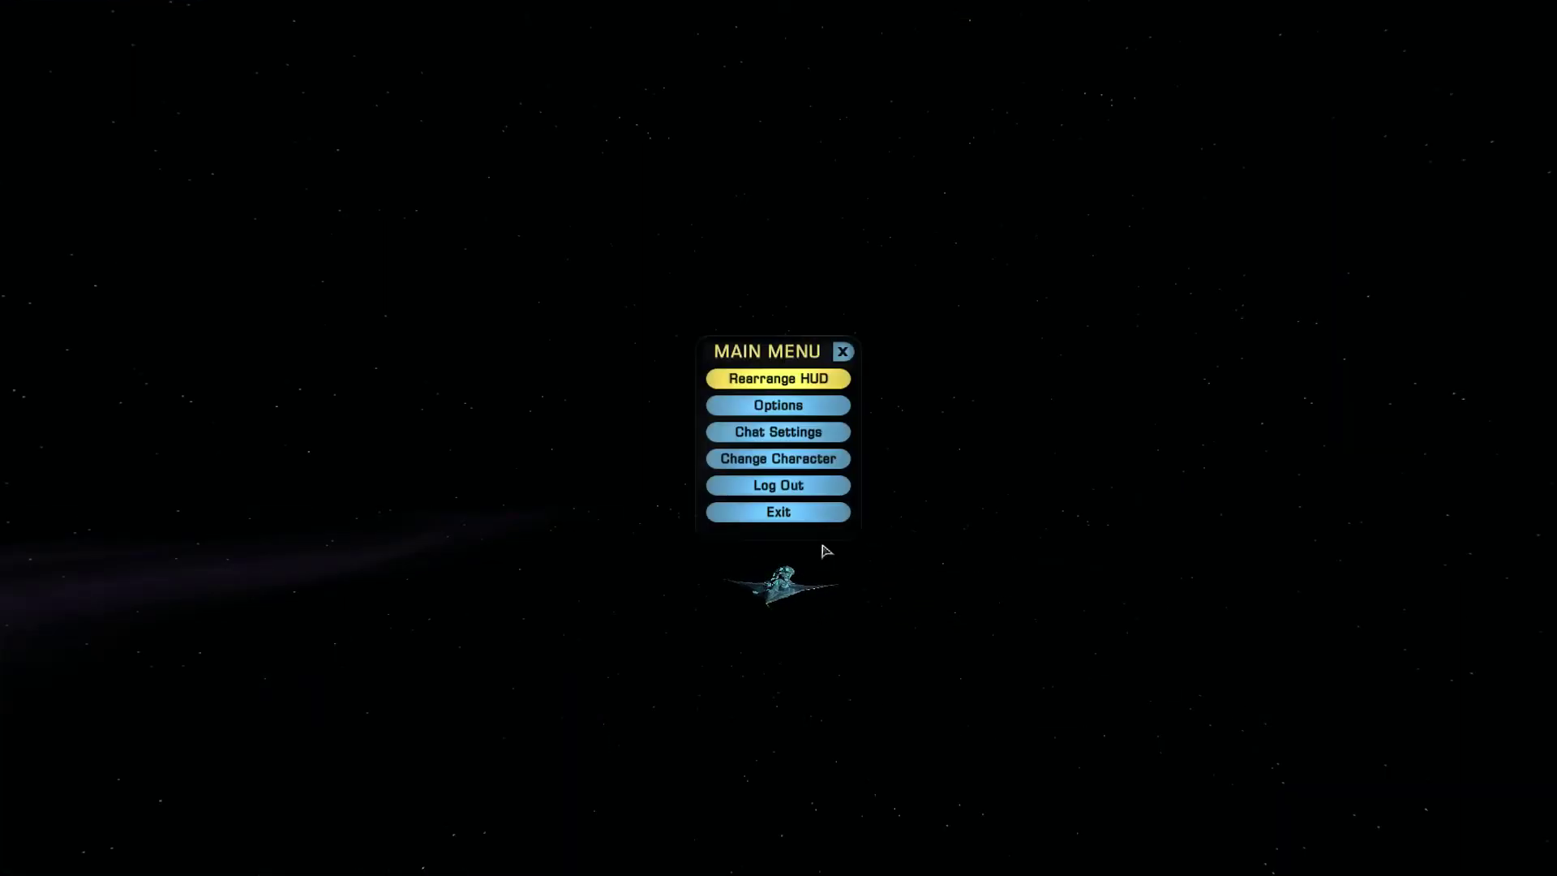
key(Escape)
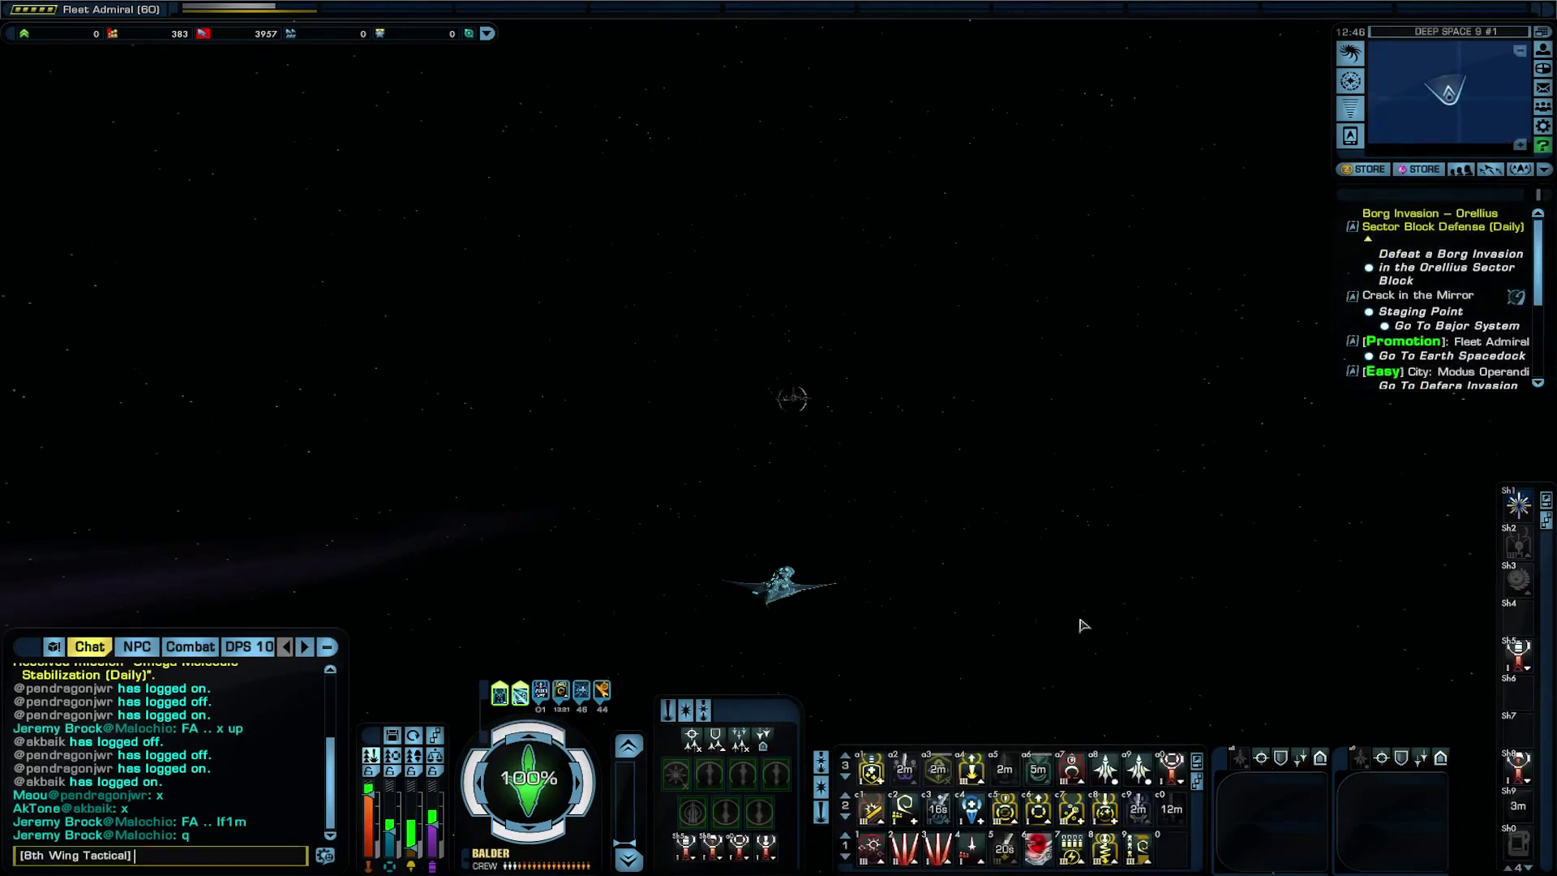
text(m)
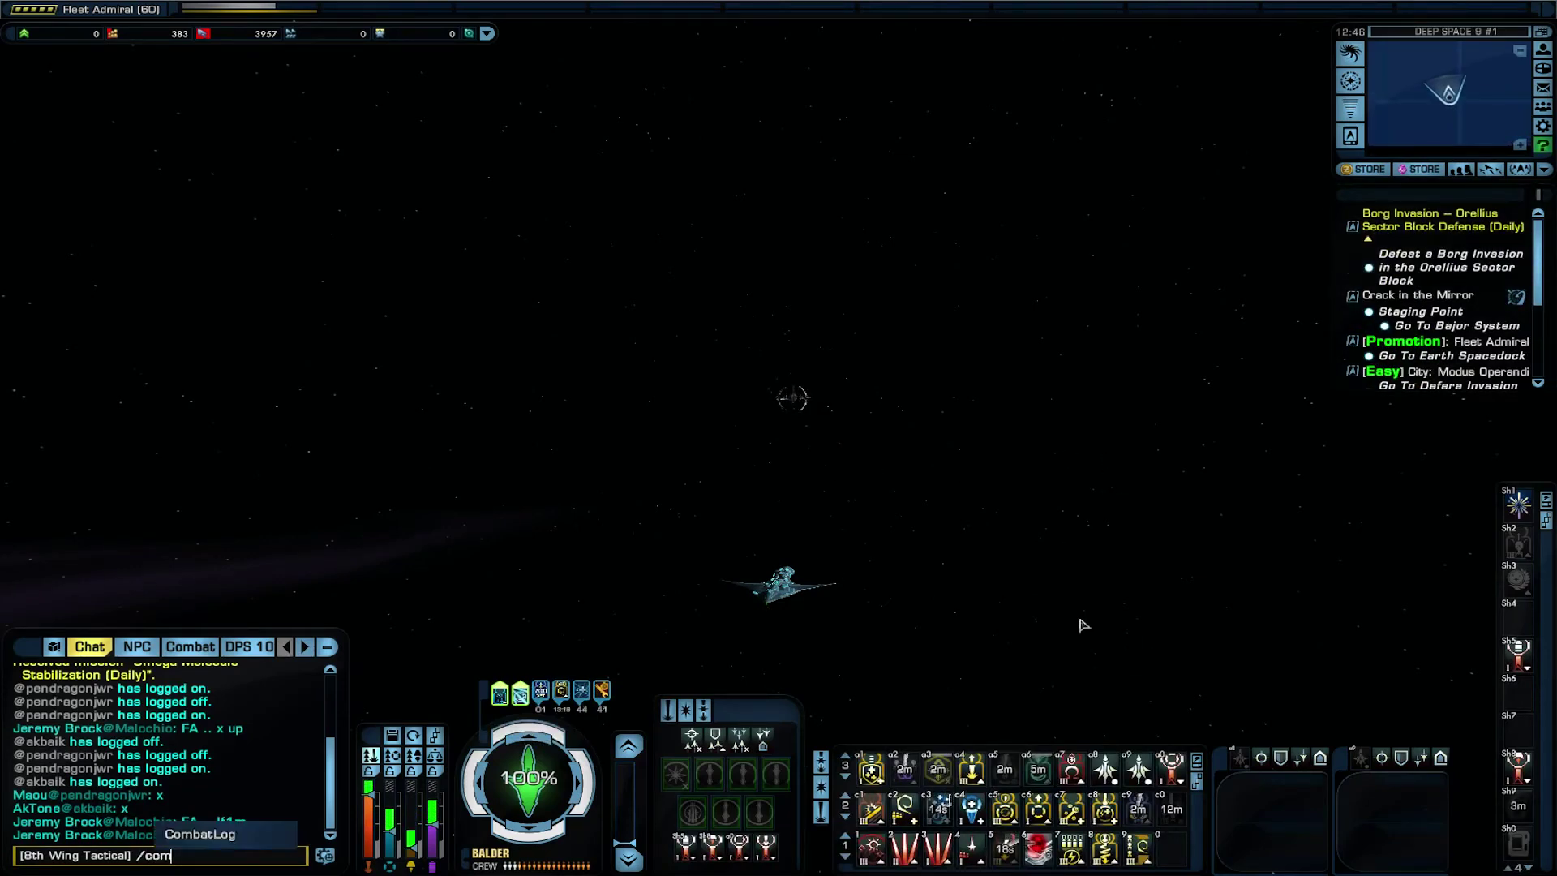
key(Tab)
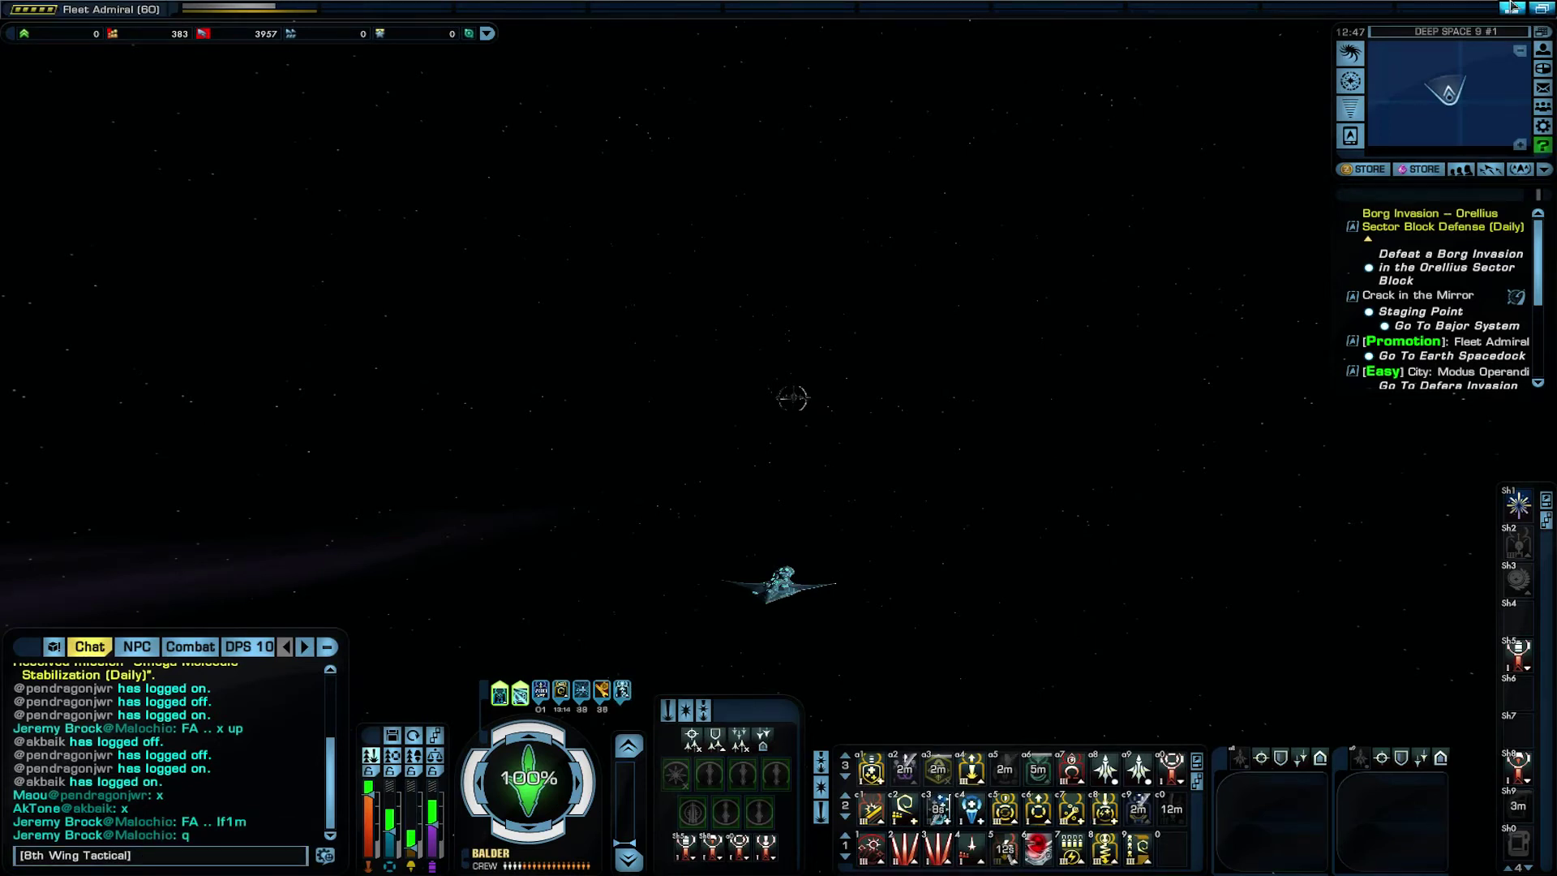
- Minimize the game, upload the combat log with the Combat Log Uploader, and dismiss its notification
click(1510, 9)
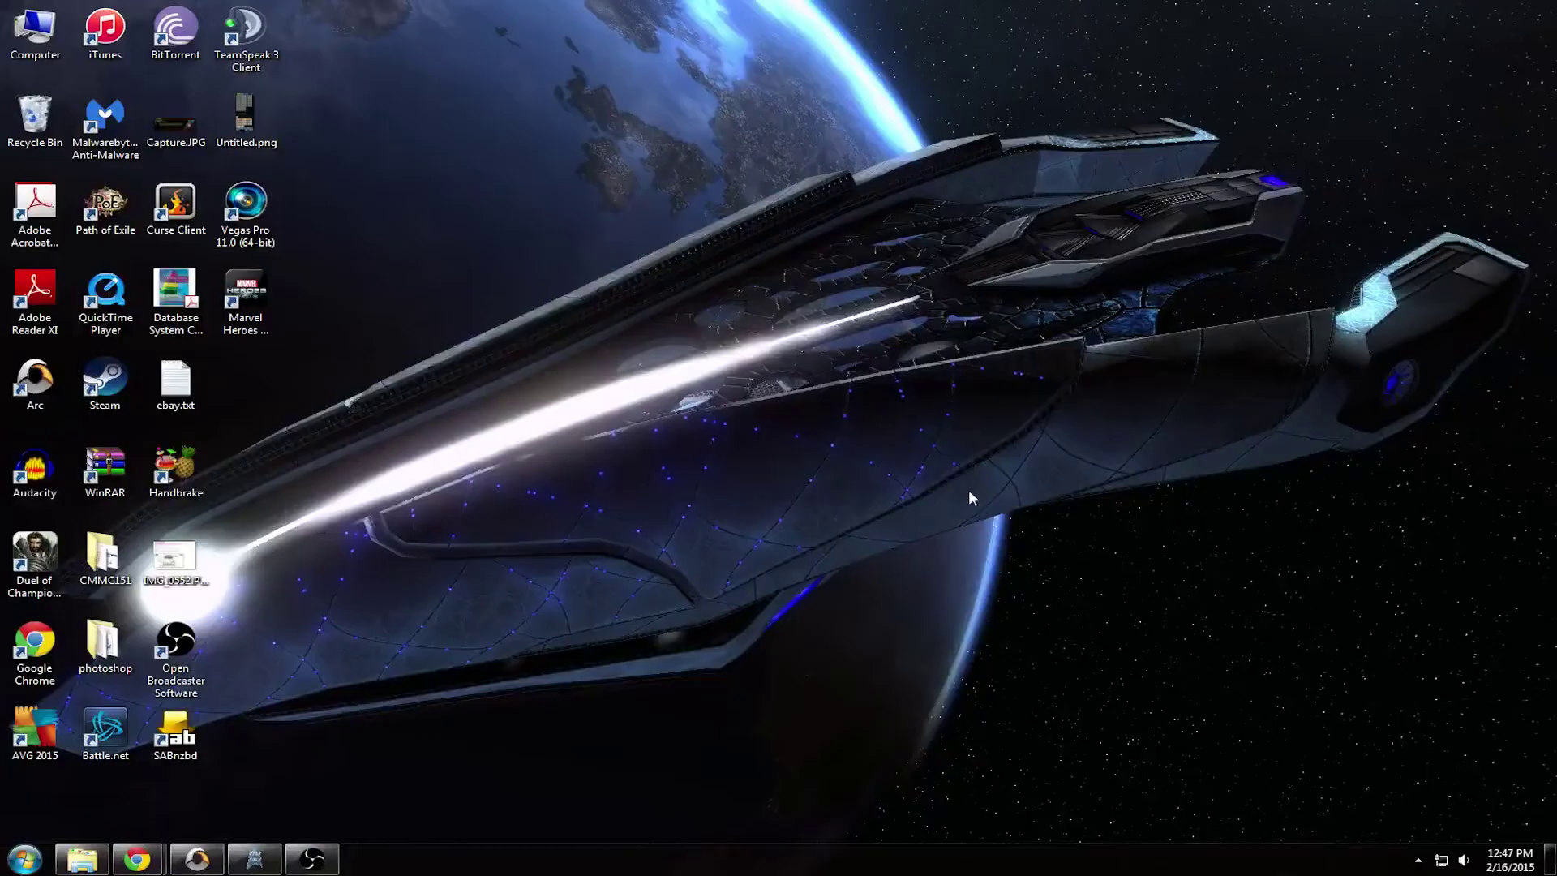
click(1418, 859)
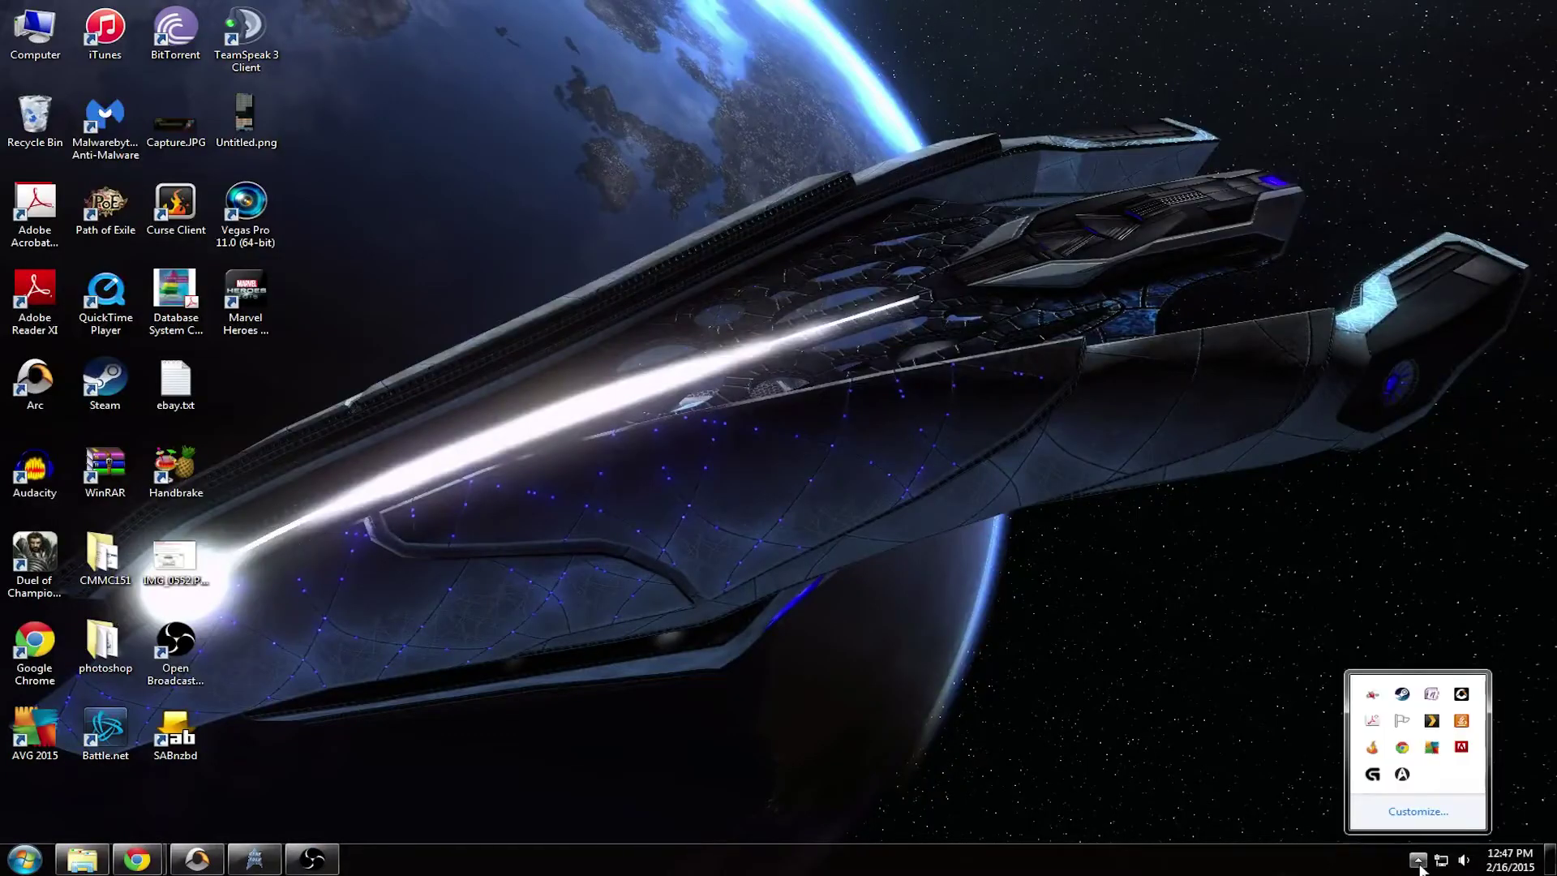
right_click(1403, 774)
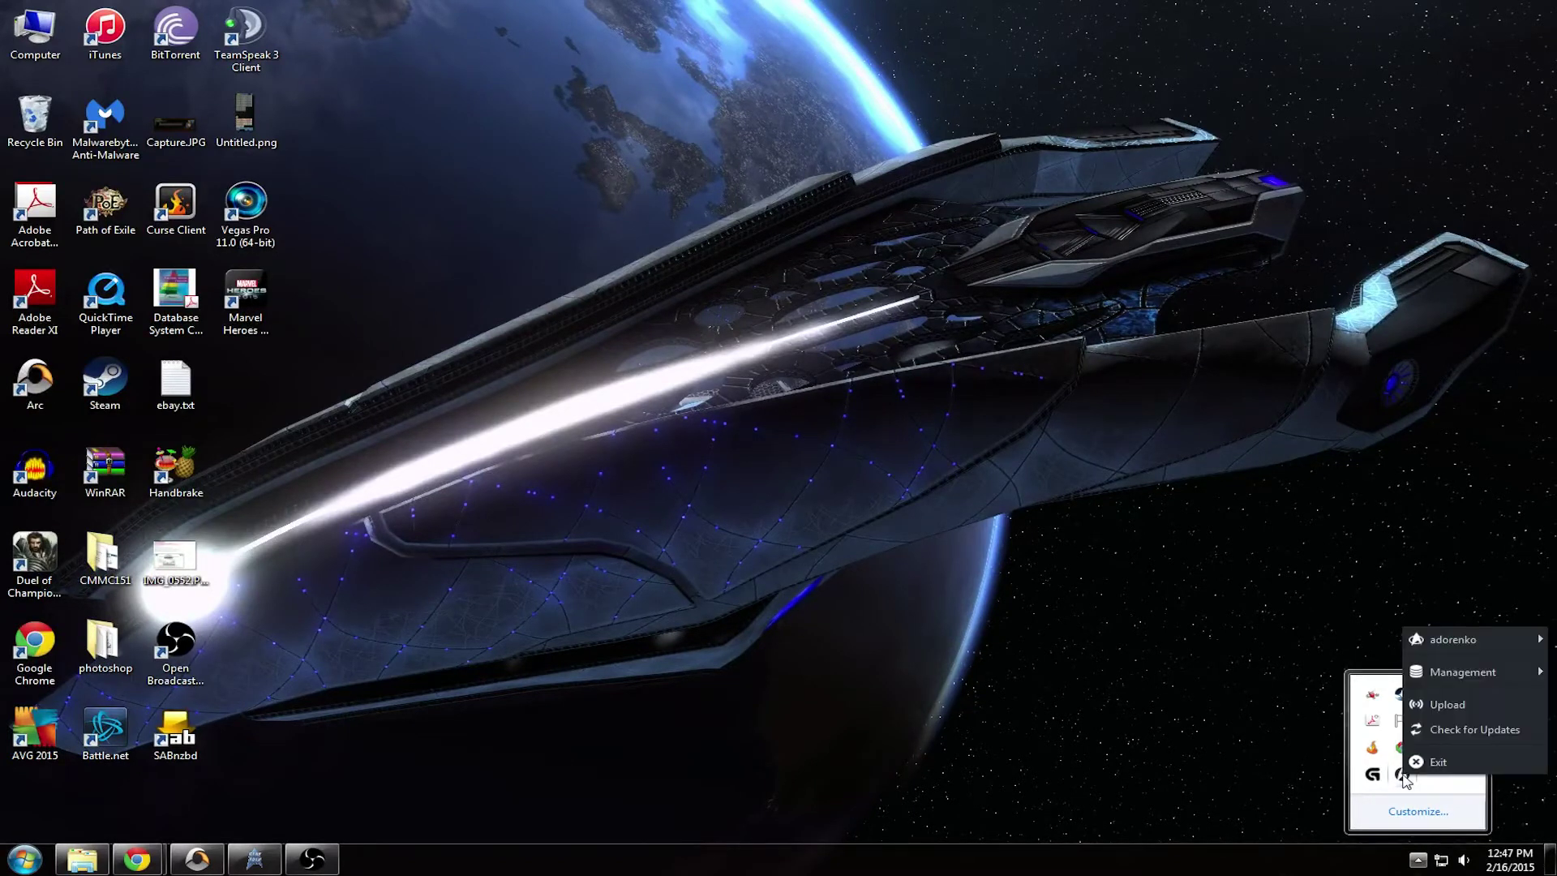
click(1443, 705)
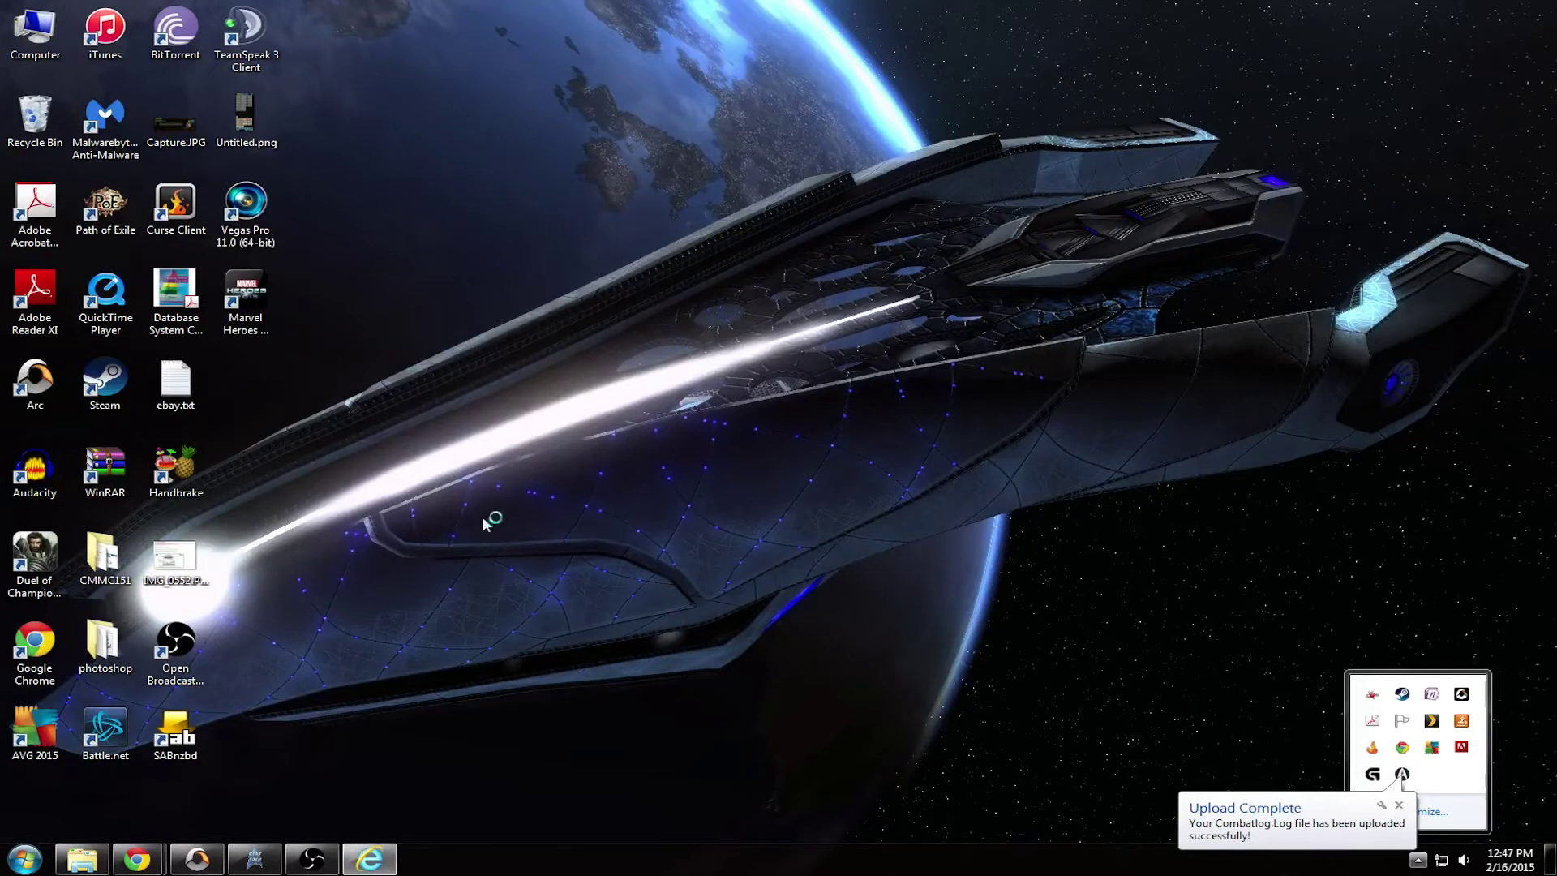
click(1400, 806)
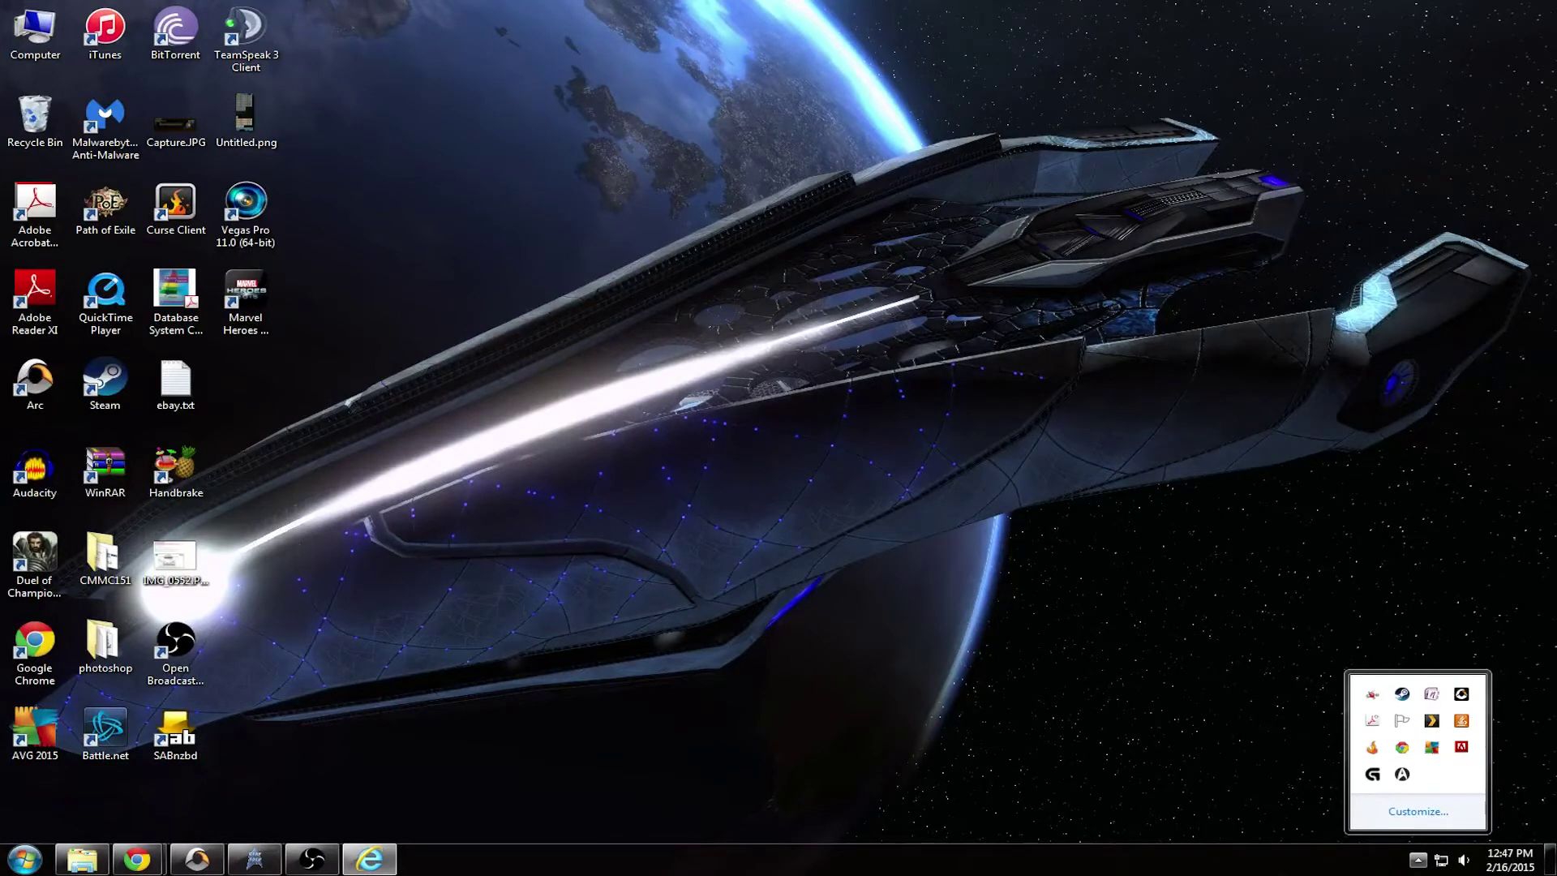
- Switch to Chrome and load the copied sto-dps.tk report link in a new tab
mouse_move(139, 862)
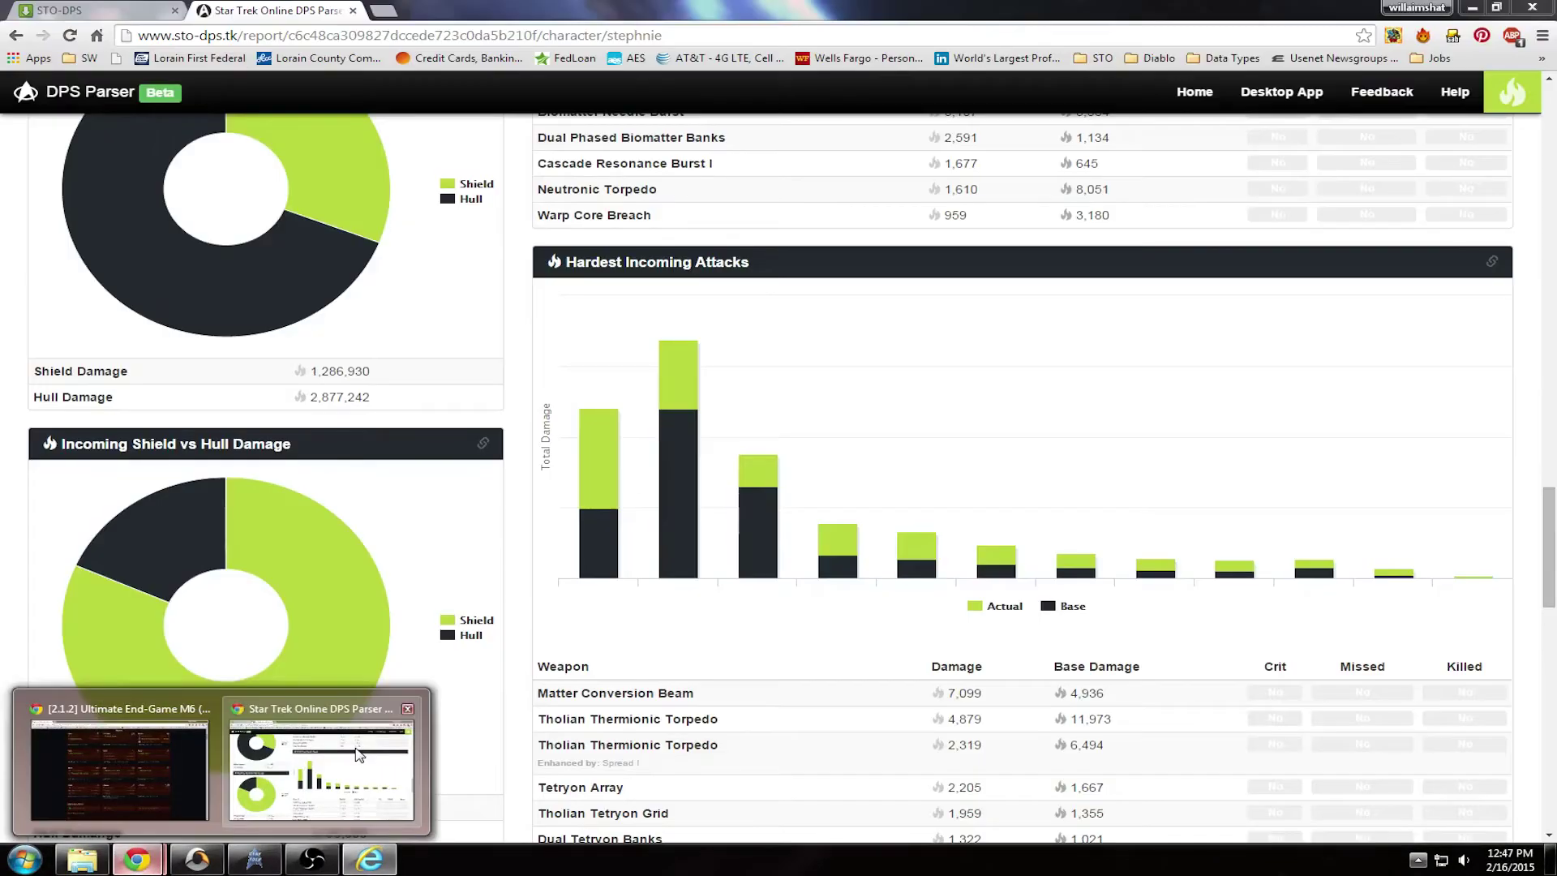
click(325, 720)
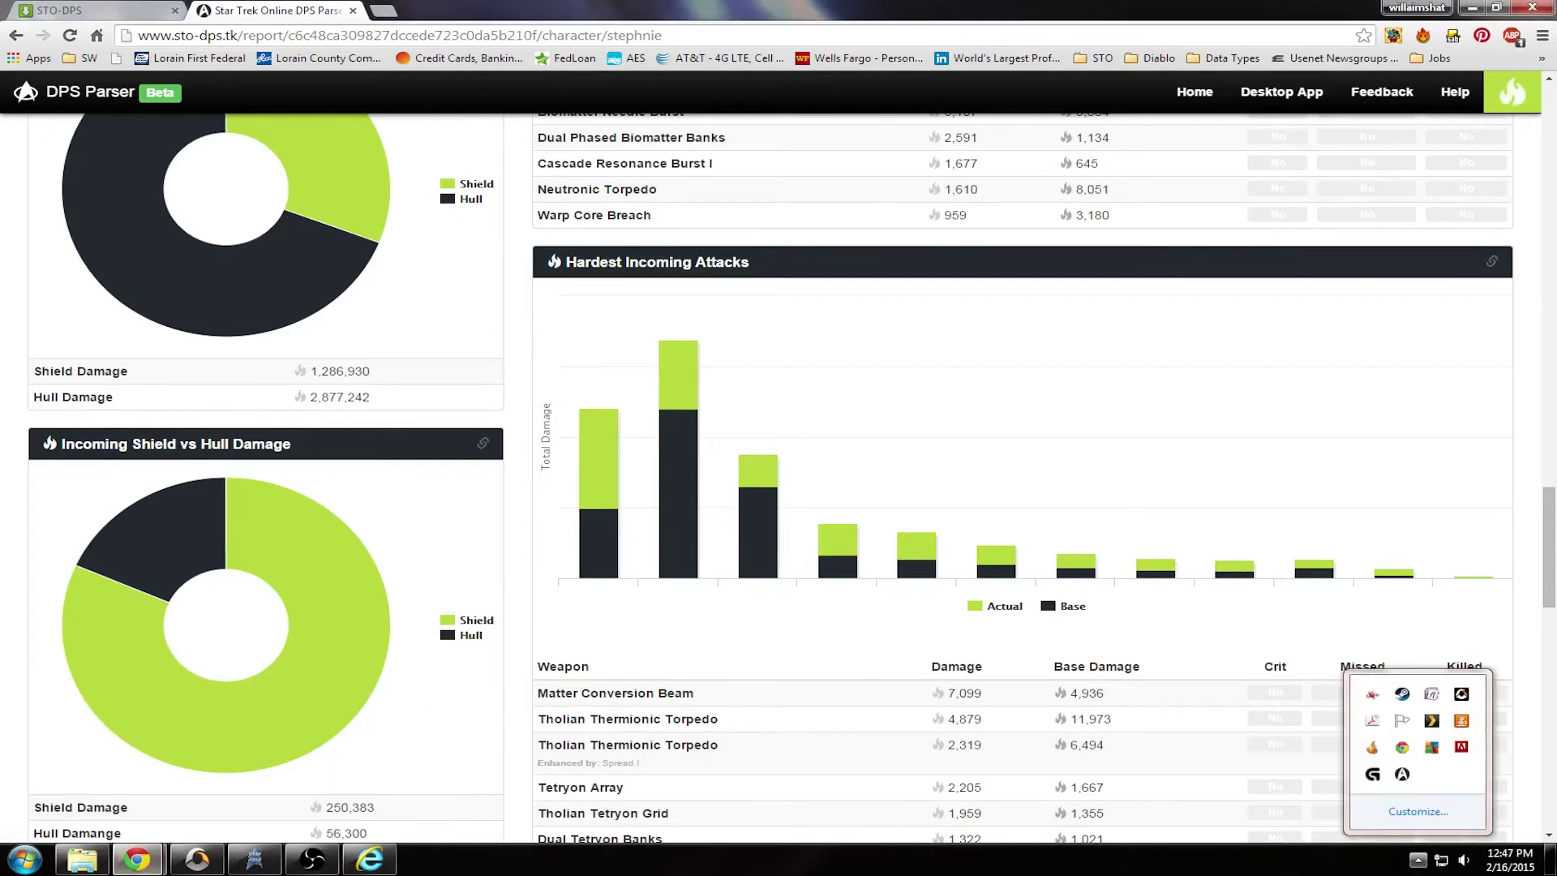
click(386, 11)
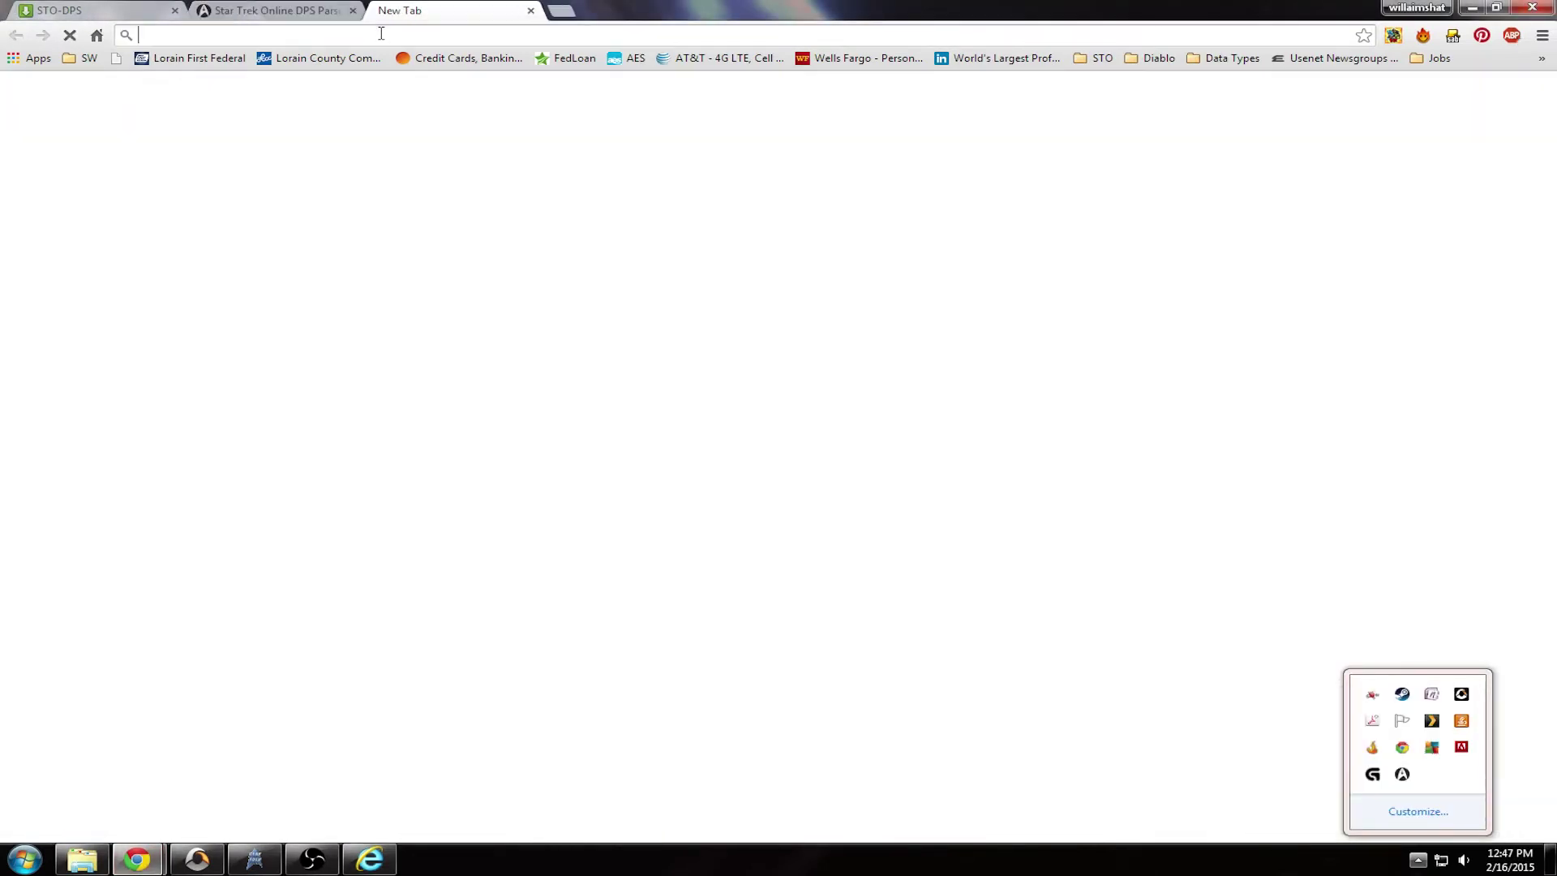
text(http://www.sto-dps.tk/report/d5adbbd622f4ee5a42f767f56fc092cc)
key(Return)
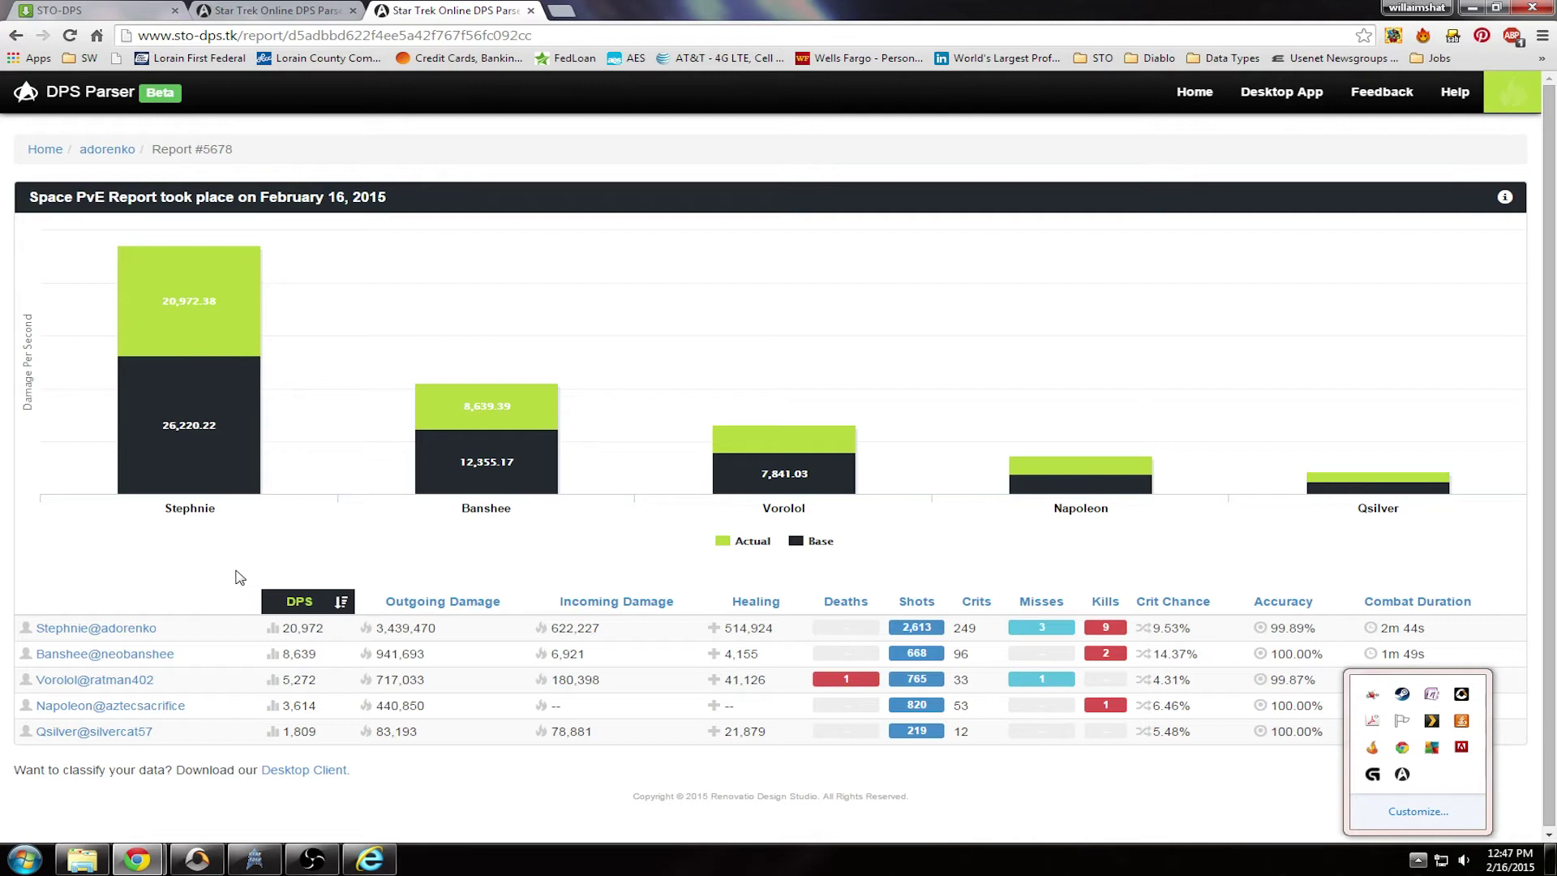
- Compare the actual and base damage-per-second values for the first player in the report chart
mouse_move(169, 317)
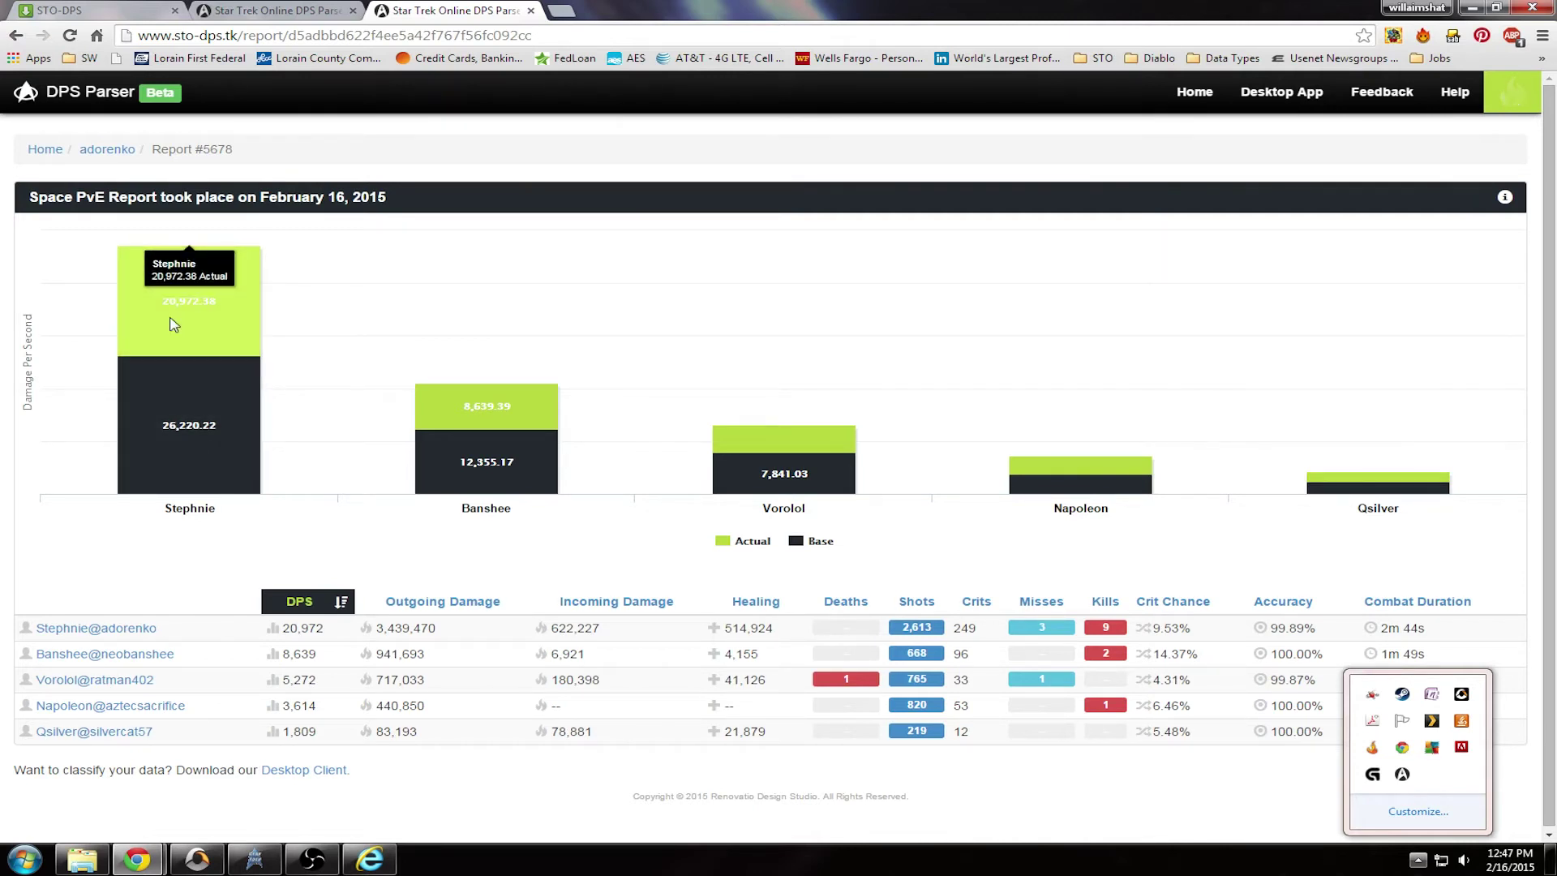
mouse_move(206, 445)
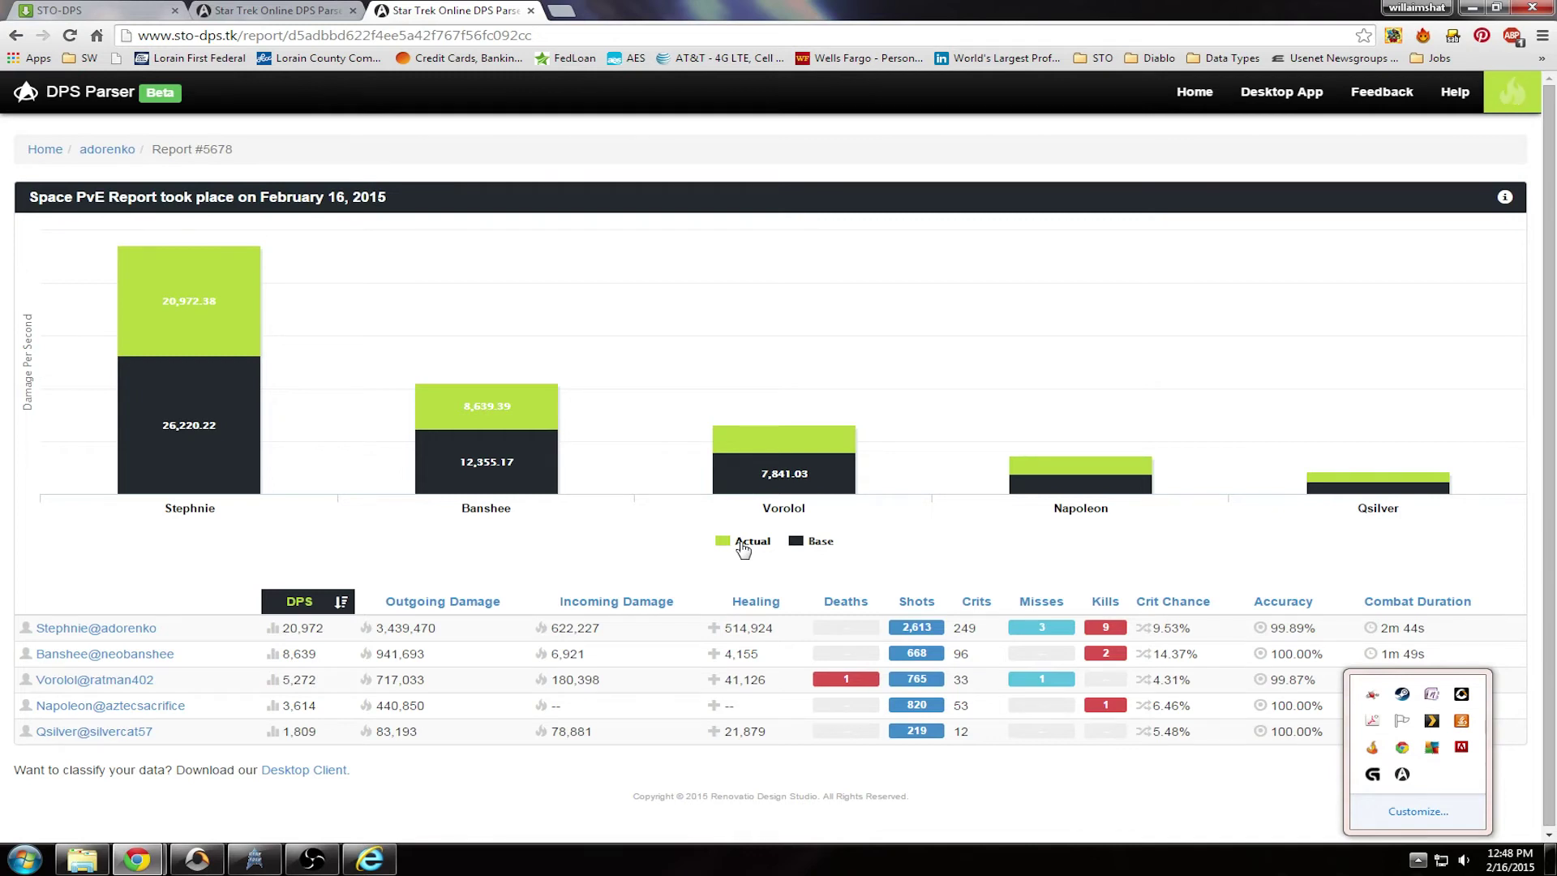
mouse_move(170, 404)
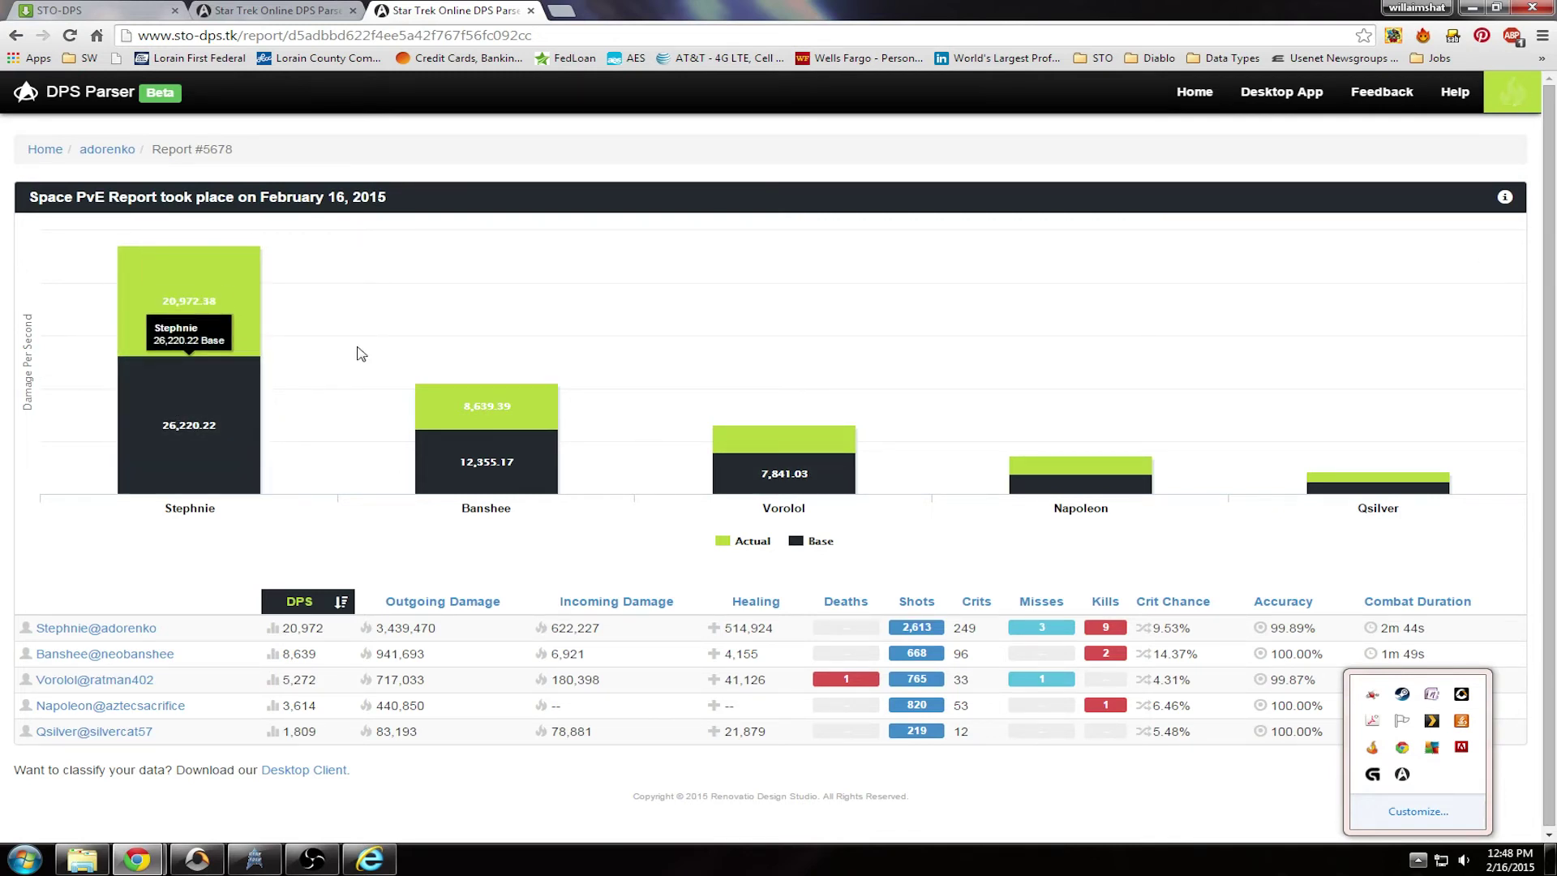
mouse_move(169, 354)
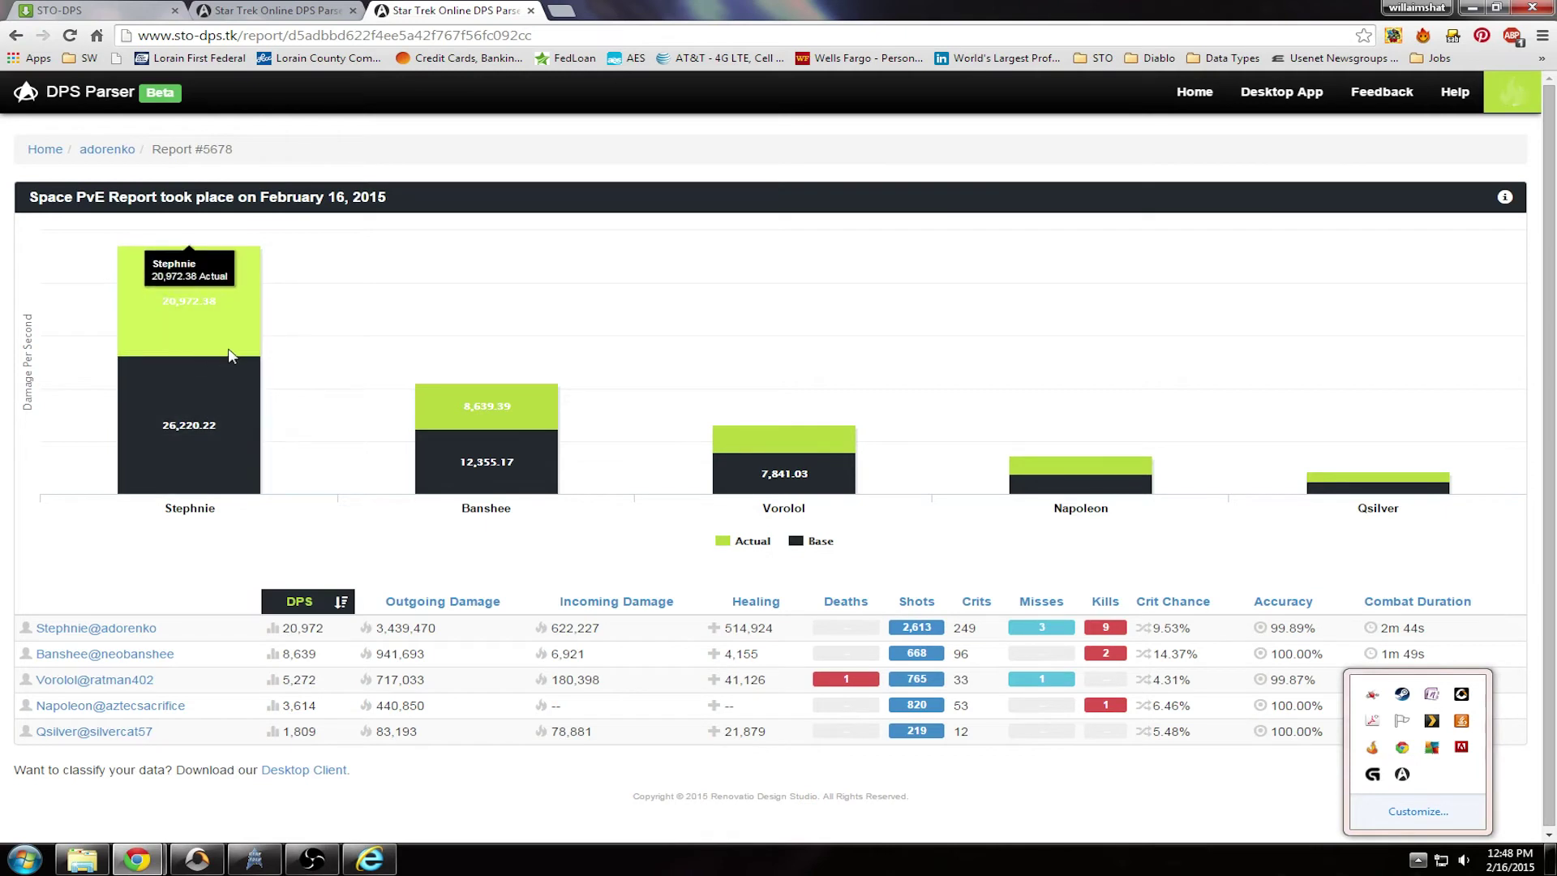
mouse_move(232, 365)
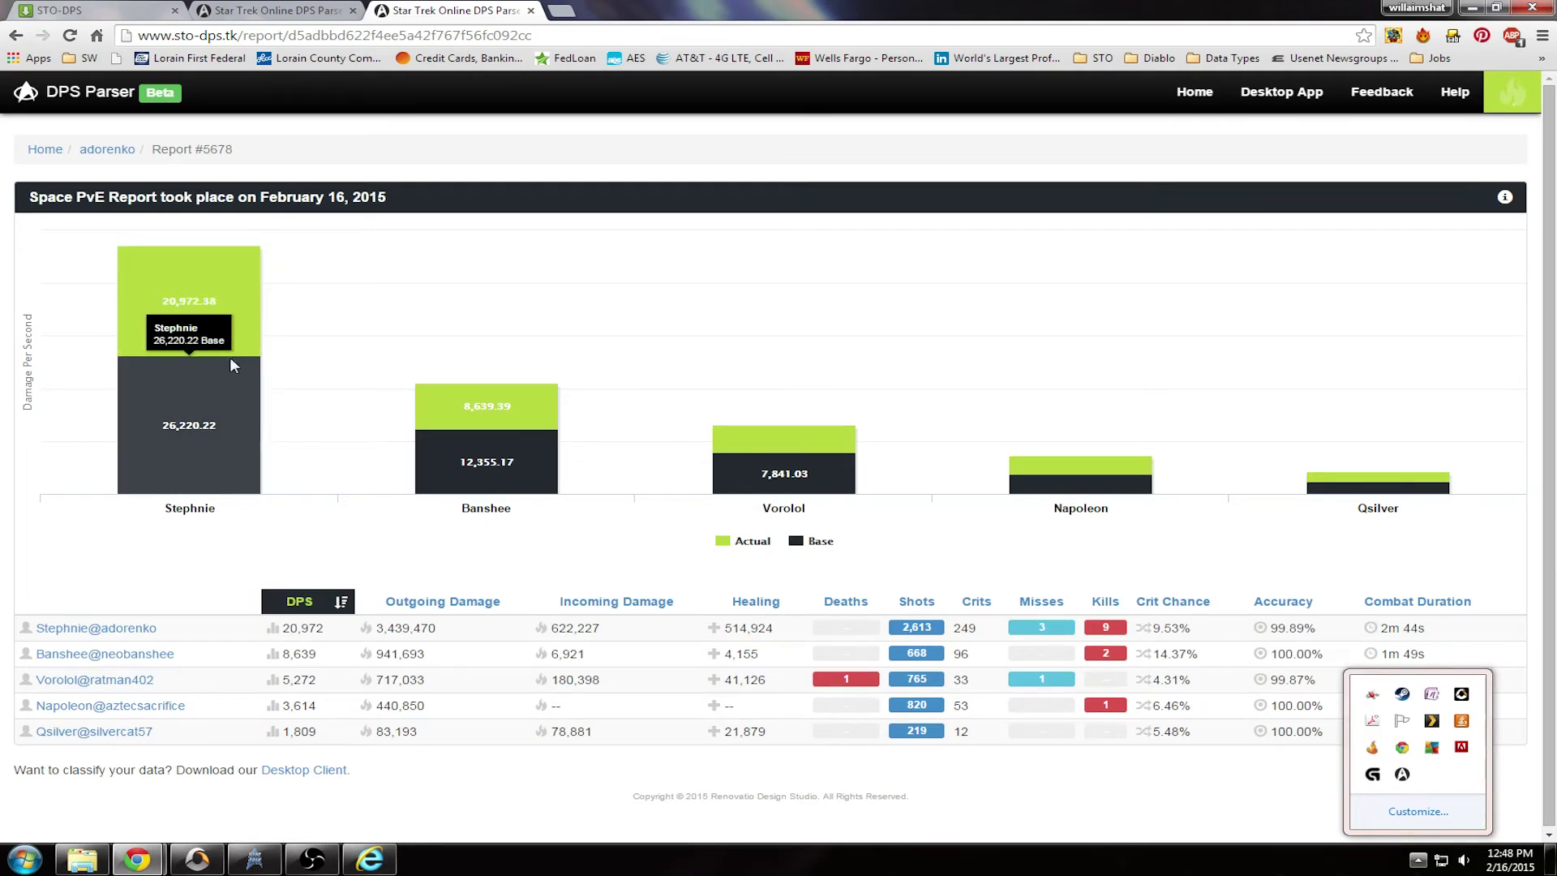